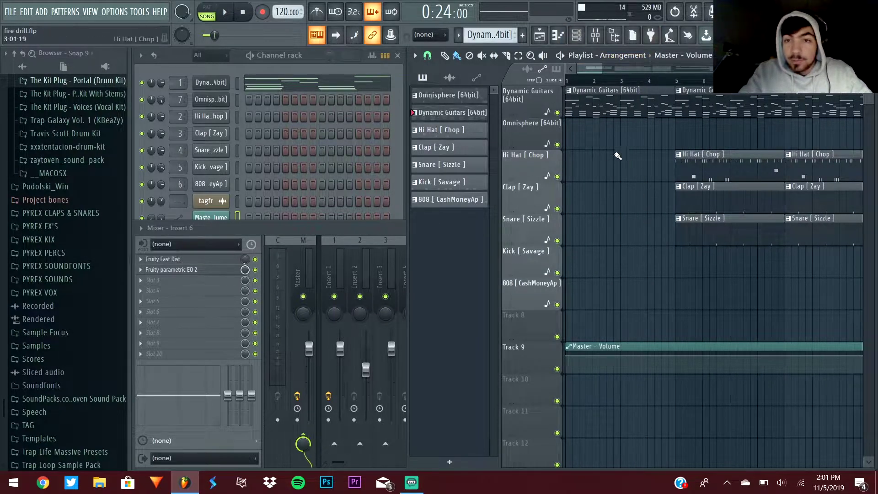
- Solo the Dynamic Guitars track in the playlist and play it back from the start
{"action": "scroll", "coordinate": [581, 105], "scroll_direction": "down", "scroll_amount": 5}
{"action": "scroll", "coordinate": [581, 105], "scroll_direction": "up", "scroll_amount": 5}
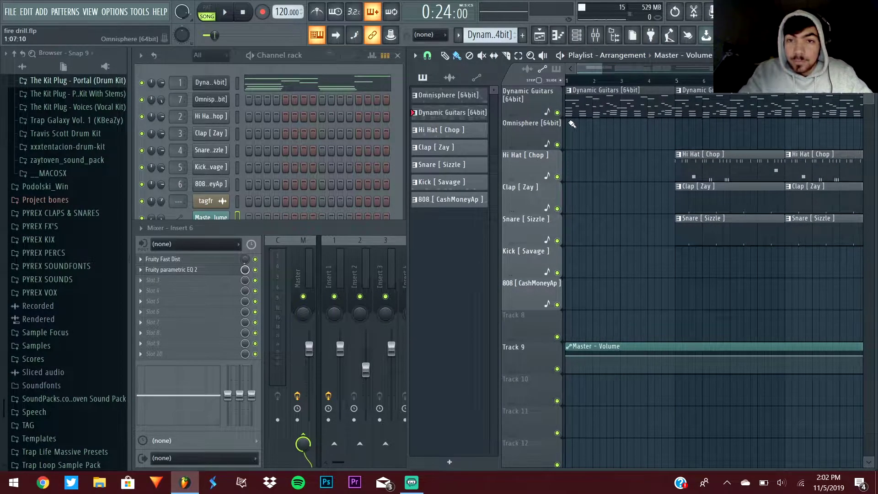
{"action": "right_click", "coordinate": [557, 112]}
{"action": "key", "text": "space"}
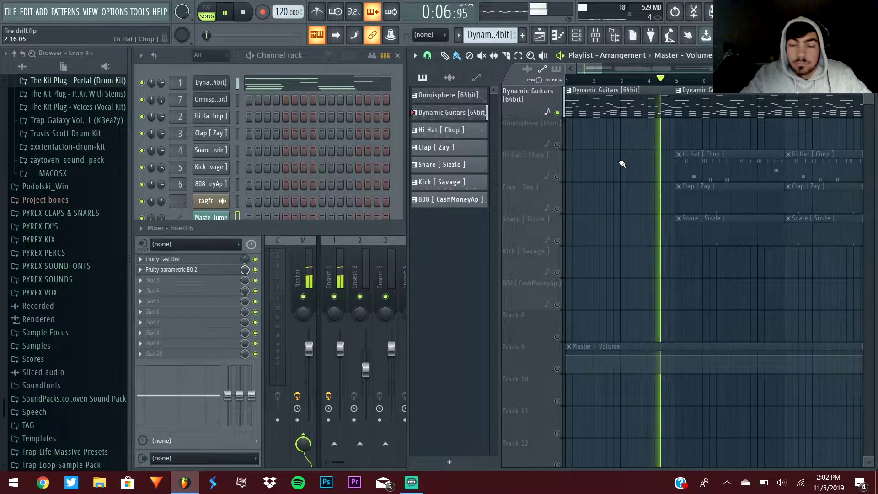
{"action": "key", "text": "space"}
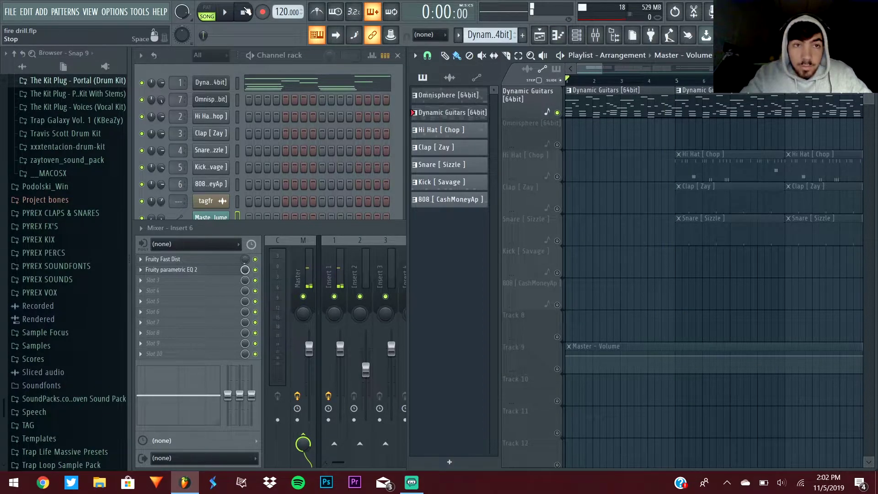
- Examine the low and high cuts in Insert 1's first Parametric EQ 2, along with its preset list, and audition the guitars
{"action": "left_click", "coordinate": [341, 310]}
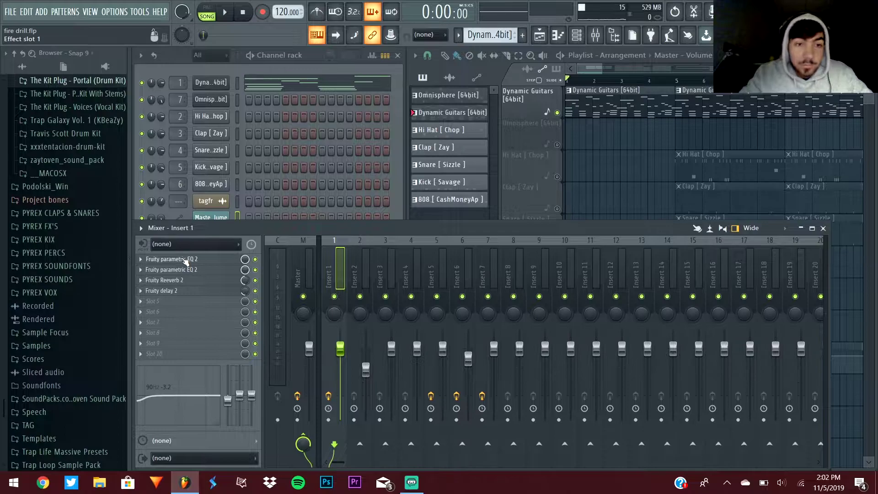
{"action": "left_click", "coordinate": [185, 259]}
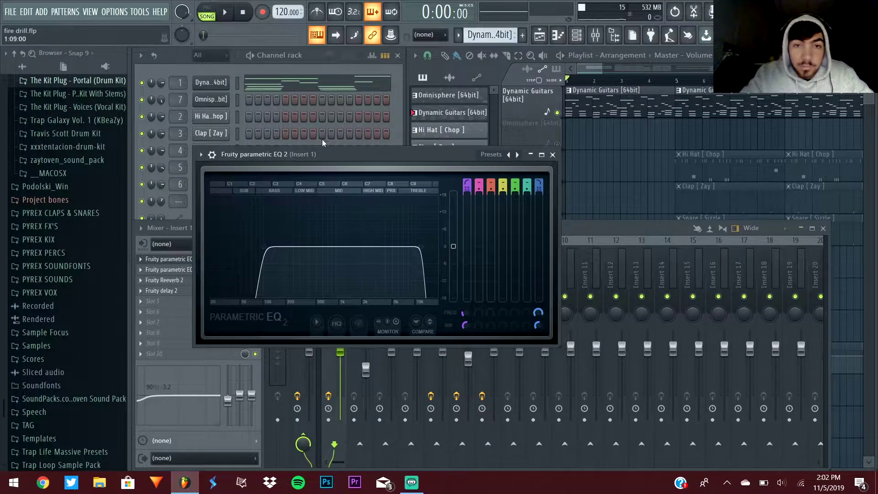
{"action": "left_click", "coordinate": [491, 155]}
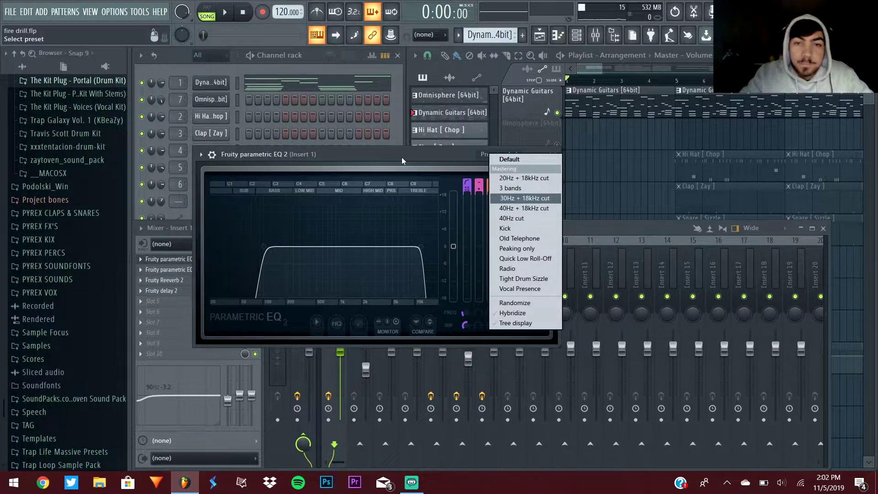
{"action": "left_click", "coordinate": [525, 198]}
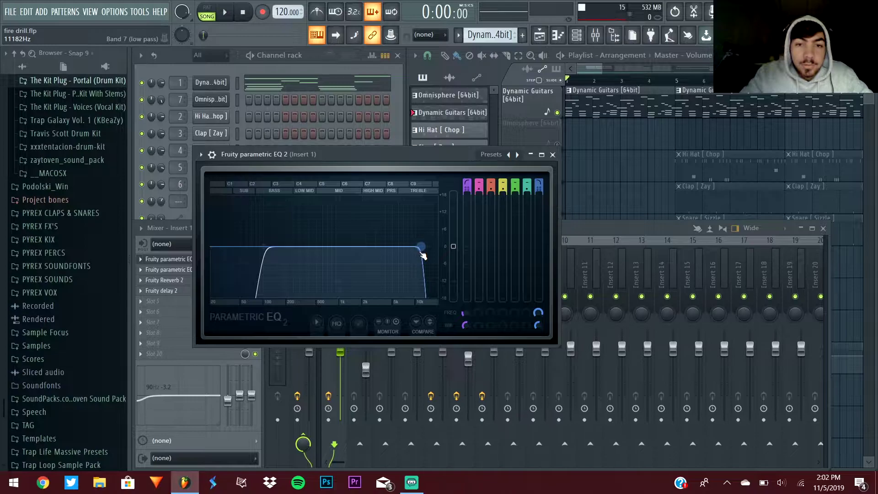
{"action": "left_click_drag", "start_coordinate": [421, 247], "coordinate": [430, 270]}
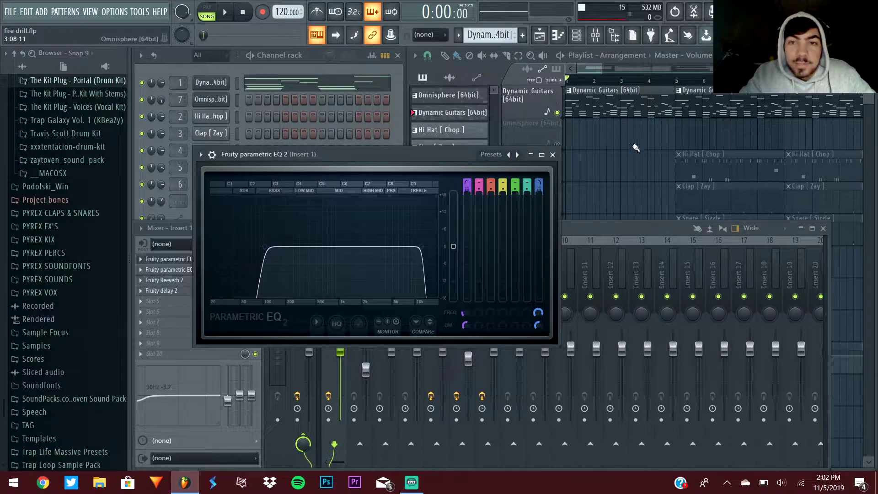
{"action": "key", "text": "space"}
{"action": "key", "text": "space"}
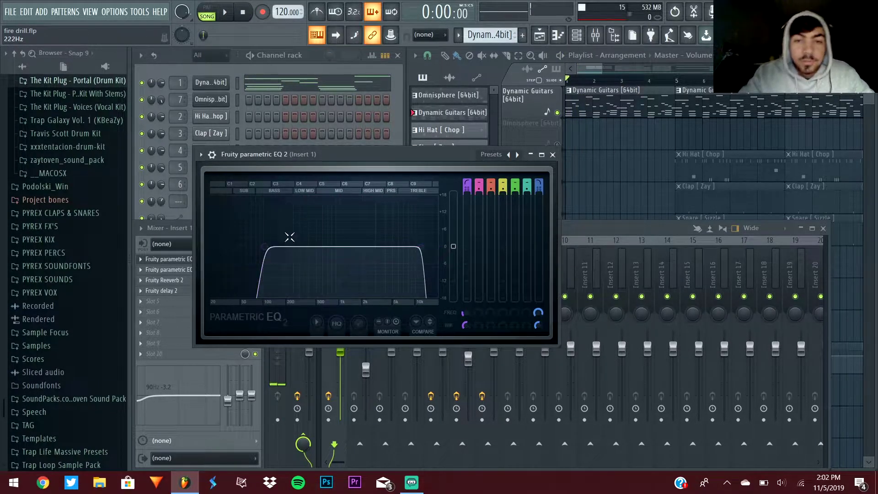
{"action": "left_click", "coordinate": [552, 155]}
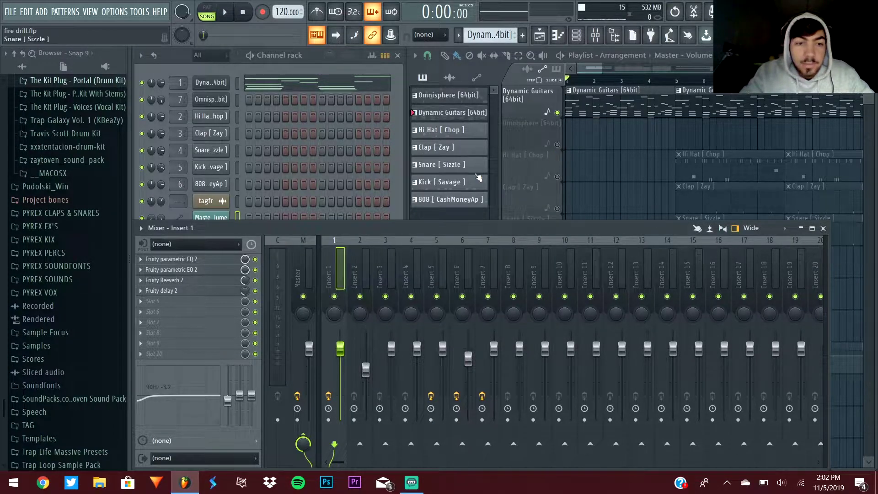
- In Insert 1's second Parametric EQ 2, dip band 4 slightly further at about 1001 Hz
{"action": "left_click", "coordinate": [201, 270]}
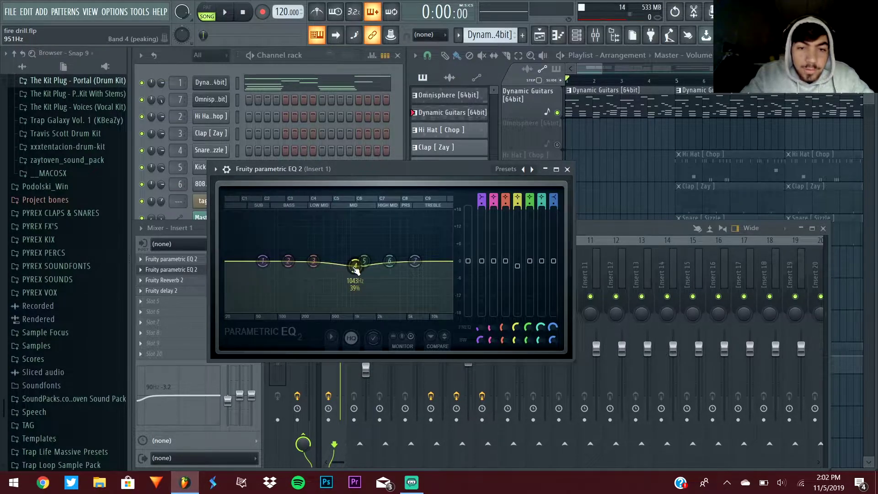
{"action": "left_click_drag", "start_coordinate": [355, 266], "coordinate": [353, 270]}
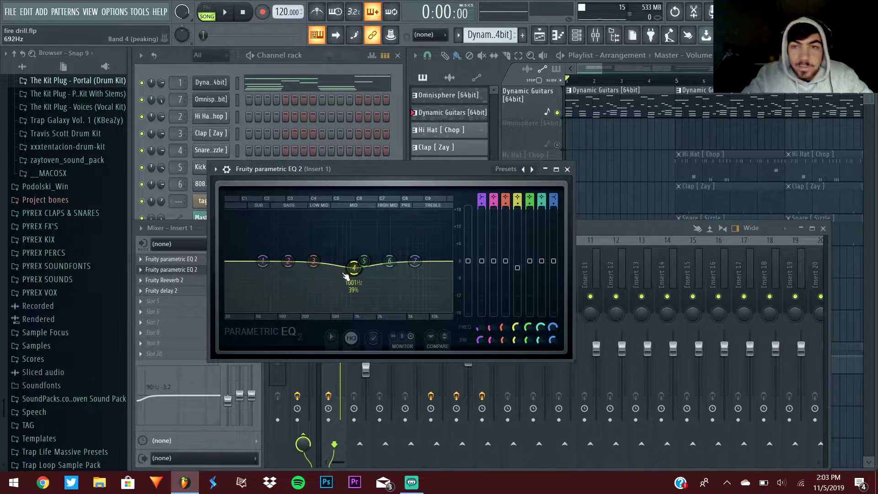
{"action": "key", "text": "space"}
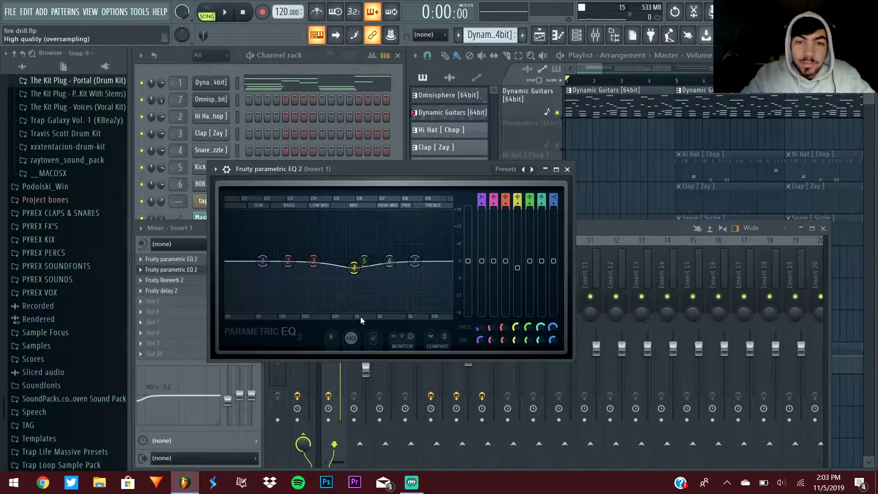
{"action": "key", "text": "Escape"}
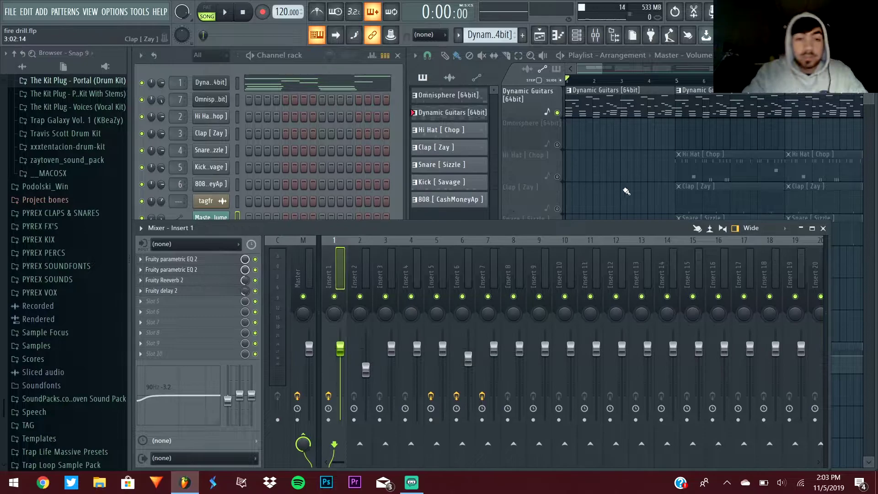
- Solo the 808 [ CashMoneyAp ] track in the playlist and play it back from bar 17
{"action": "left_click", "coordinate": [465, 215]}
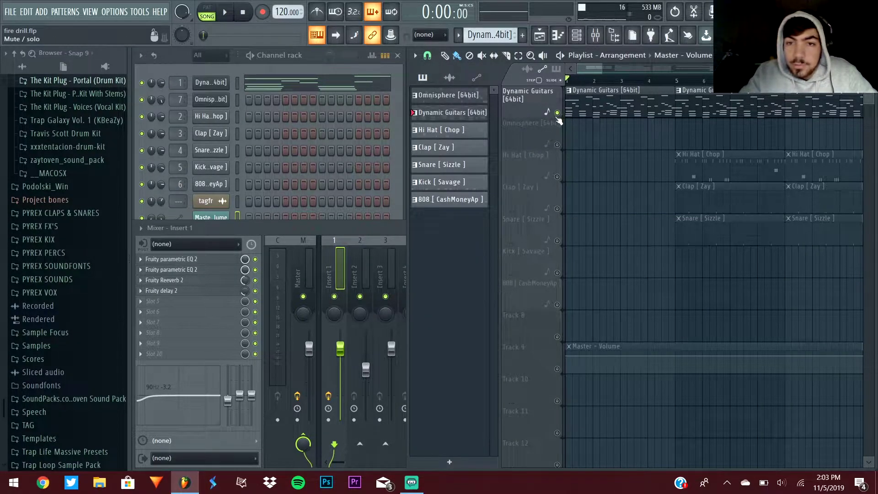
{"action": "right_click", "coordinate": [562, 295]}
{"action": "left_click", "coordinate": [585, 259]}
{"action": "left_click_drag", "start_coordinate": [597, 68], "coordinate": [632, 82]}
{"action": "left_click", "coordinate": [609, 81]}
{"action": "key", "text": "space"}
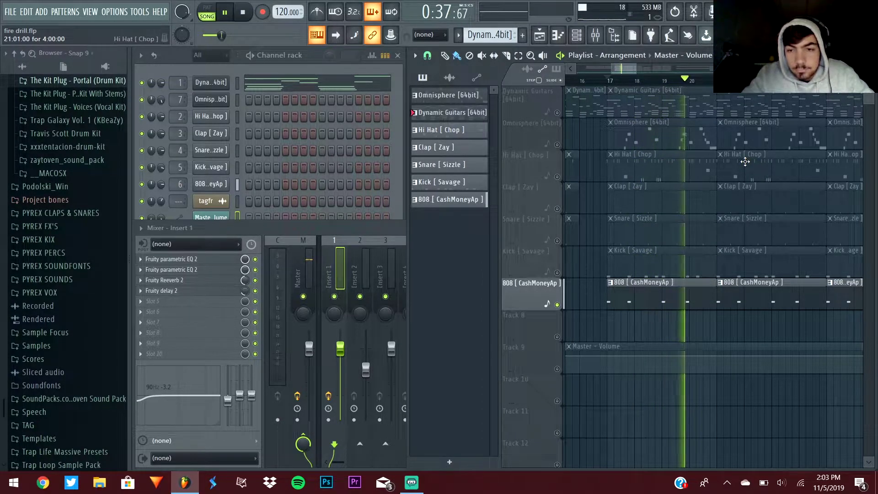
{"action": "key", "text": "space"}
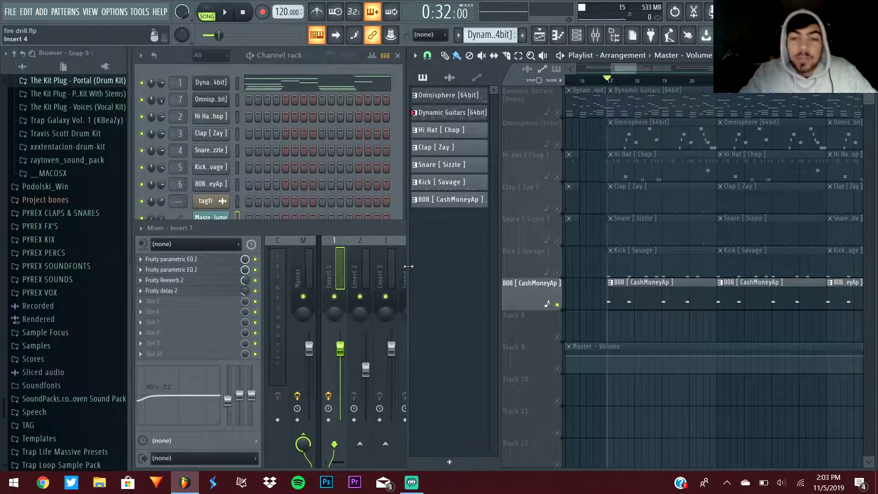
{"action": "left_click", "coordinate": [371, 232]}
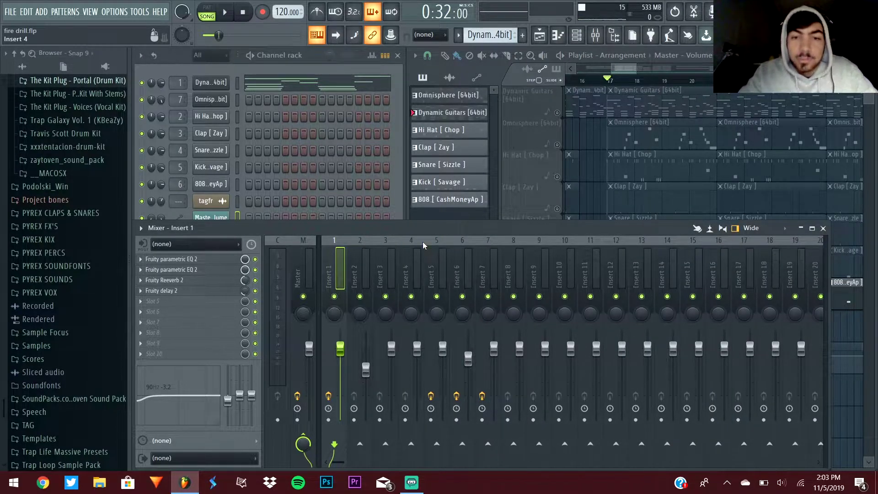
{"action": "left_click", "coordinate": [528, 221]}
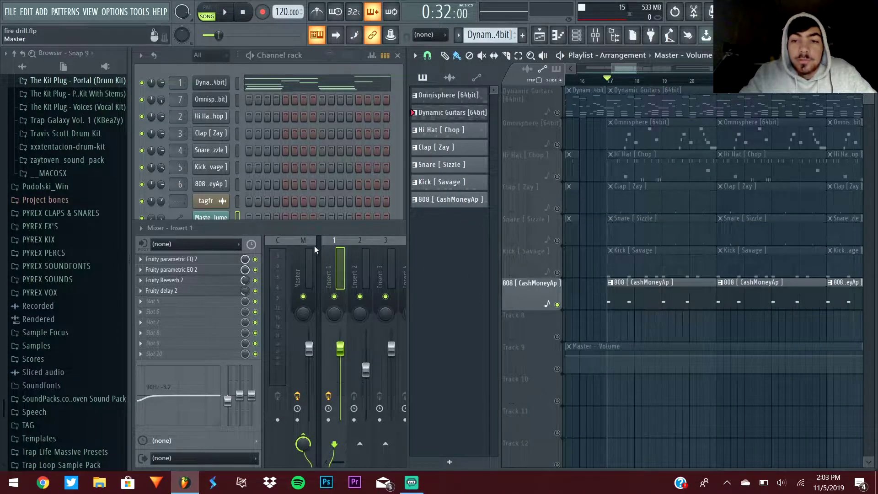
{"action": "left_click", "coordinate": [365, 228]}
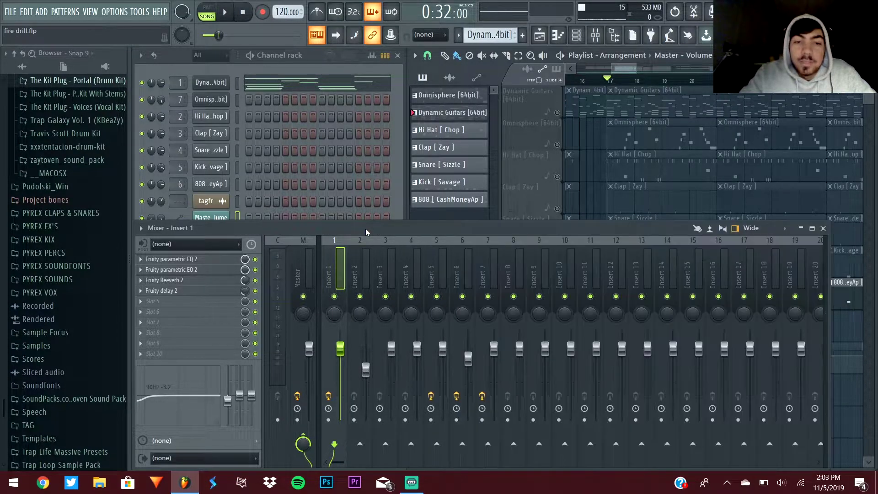
{"action": "left_click", "coordinate": [445, 221]}
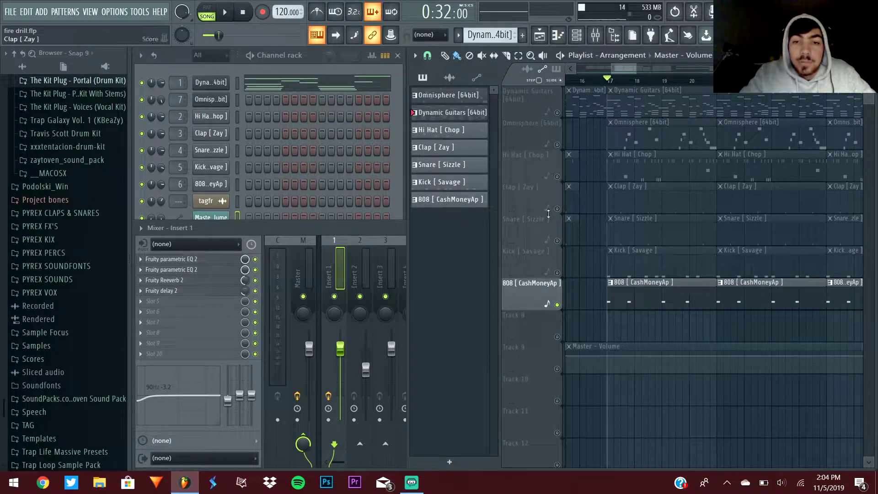
- Set Insert 6's Fruity Fast Dist to distortion type B and its slot mix level to about 6%
{"action": "left_click", "coordinate": [391, 230]}
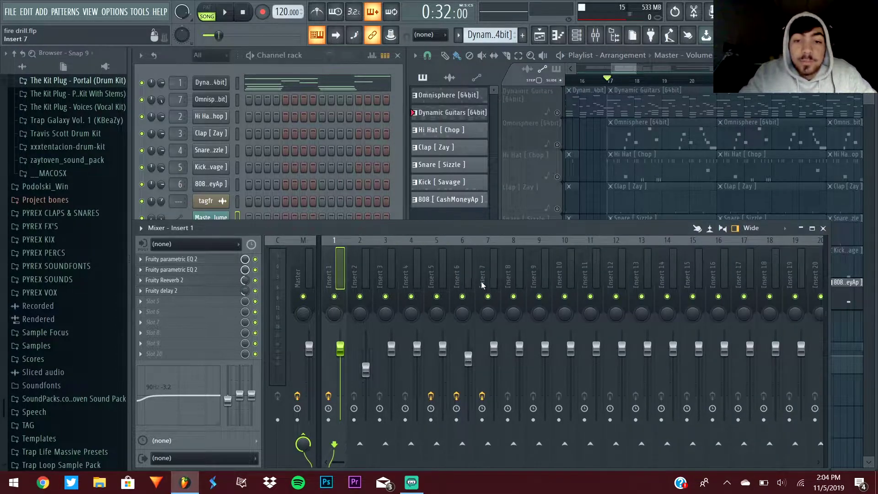
{"action": "left_click", "coordinate": [471, 278]}
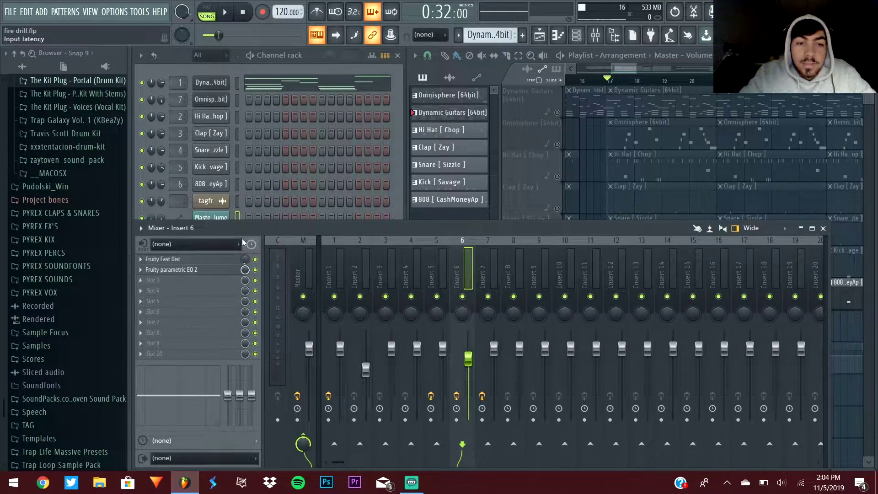
{"action": "left_click", "coordinate": [200, 259]}
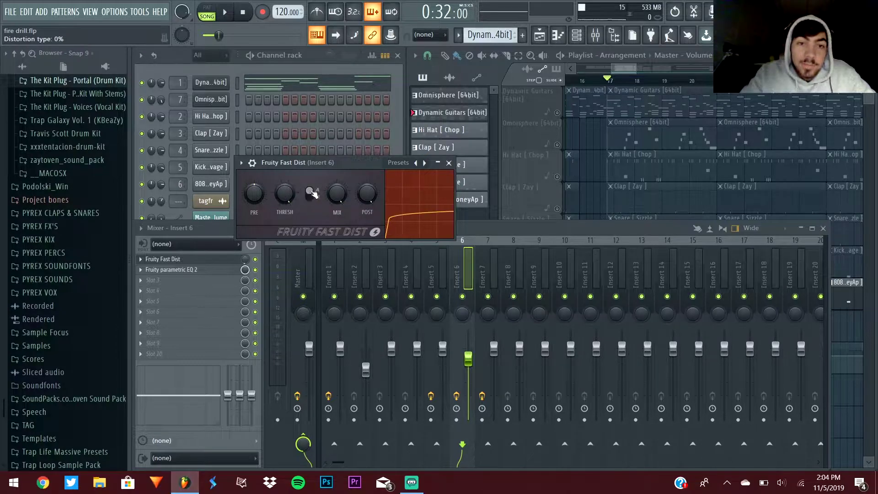
{"action": "left_click", "coordinate": [310, 193]}
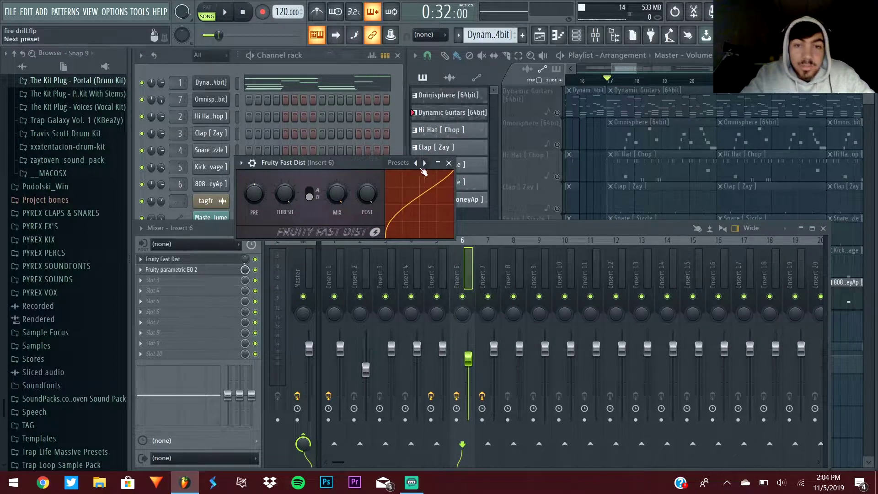
{"action": "left_click", "coordinate": [449, 162]}
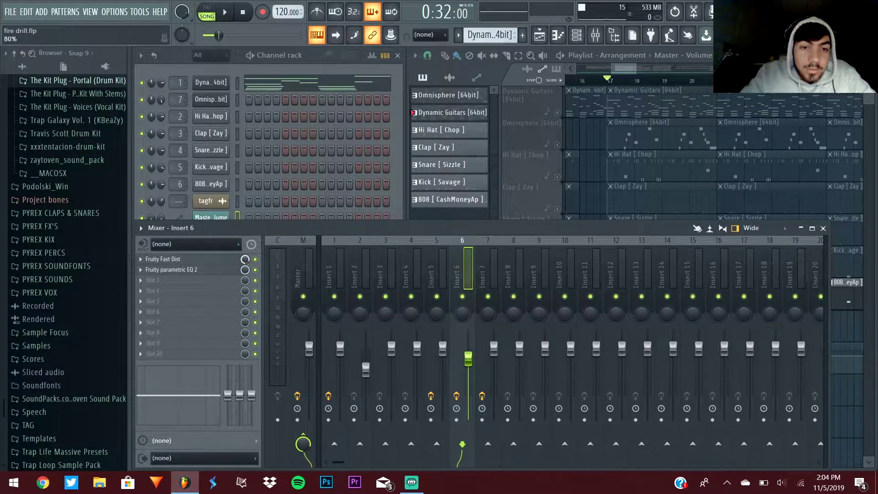
{"action": "left_click_drag", "start_coordinate": [245, 259], "coordinate": [245, 269]}
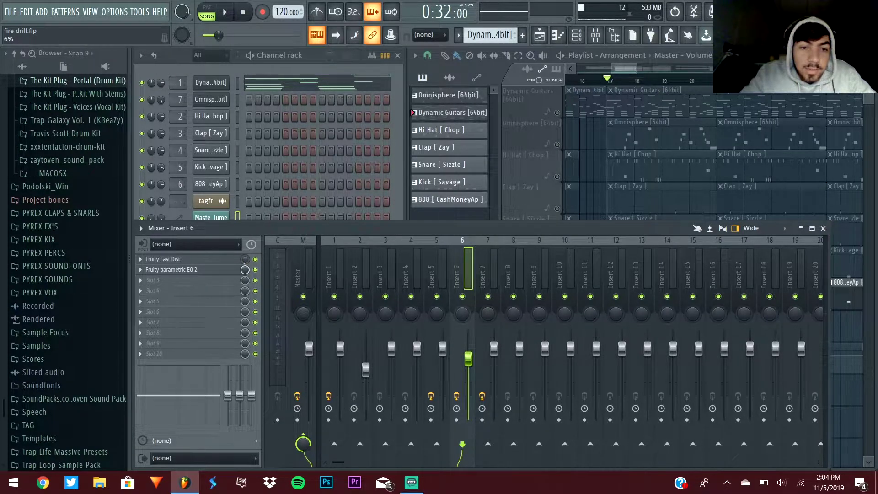
- Load the CamelCrusher plugin into effect slot 3 of mixer Insert 6
{"action": "left_click", "coordinate": [183, 285]}
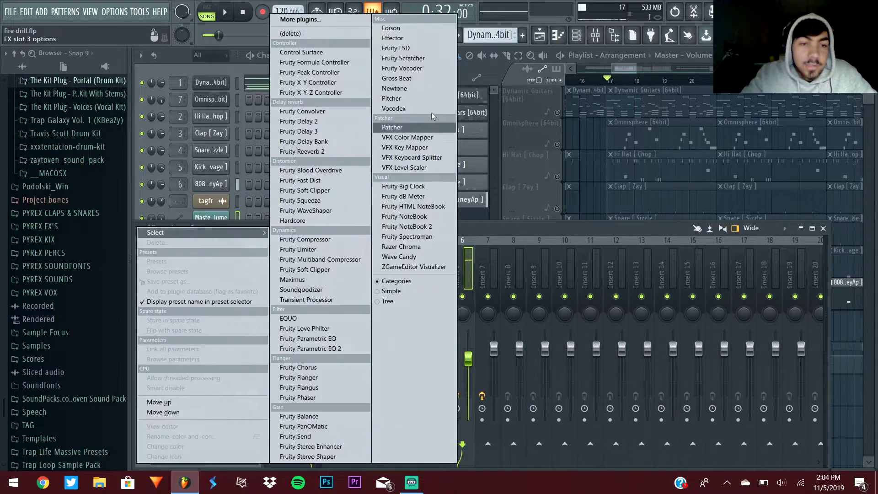
{"action": "left_click", "coordinate": [361, 22]}
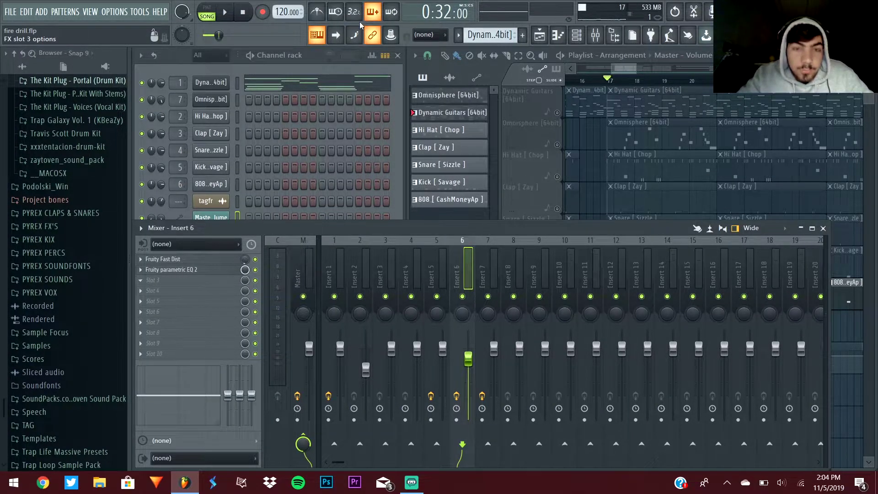
{"action": "type", "text": "cam"}
{"action": "double_click", "coordinate": [374, 41]}
- Choose CamelCrusher's British Clean patch and audition it on the soloed 808
{"action": "left_click", "coordinate": [403, 167]}
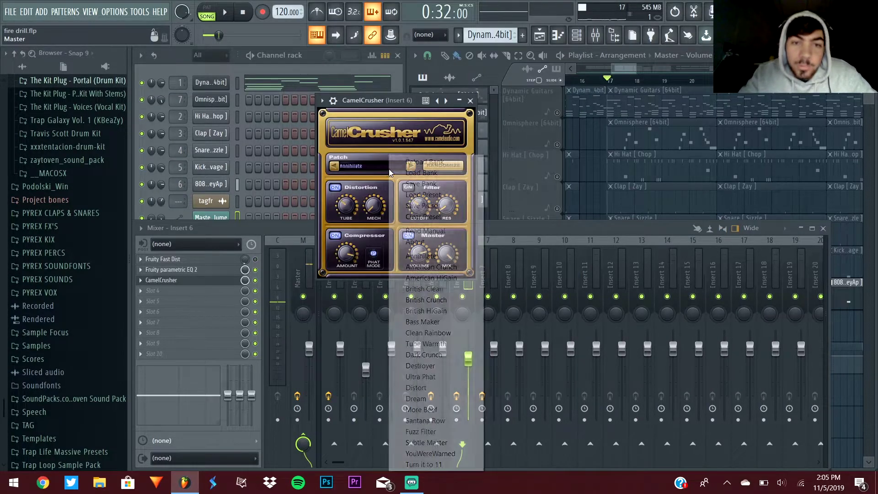
{"action": "left_click", "coordinate": [429, 291]}
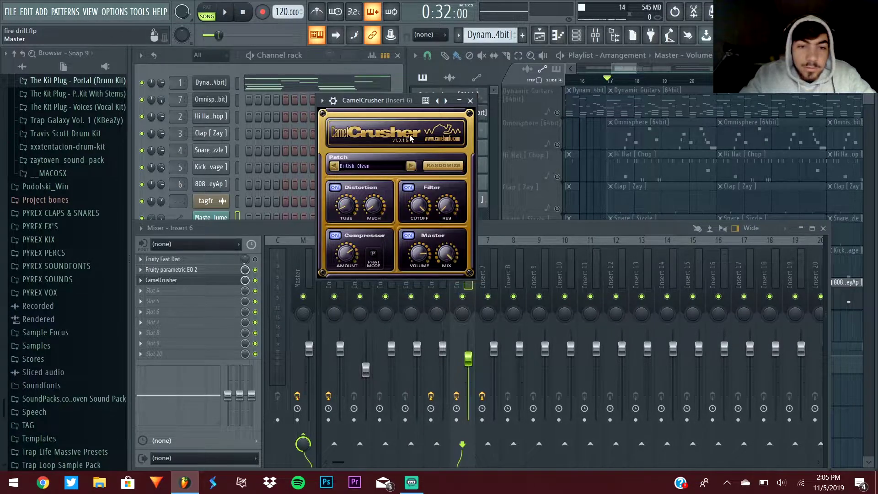
{"action": "key", "text": "space"}
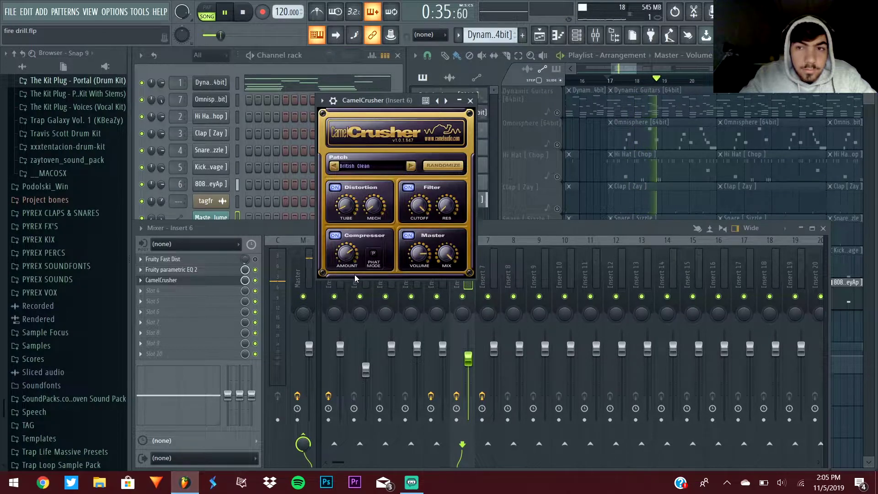
{"action": "key", "text": "space"}
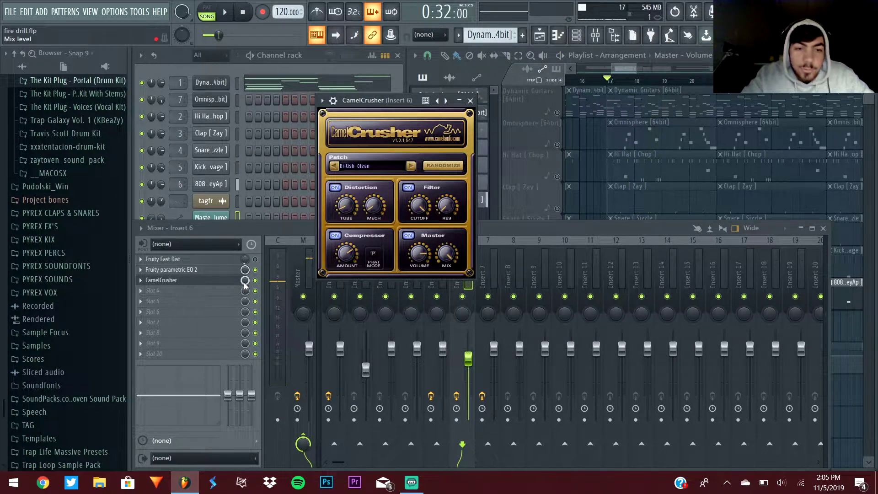
- Remove CamelCrusher from Insert 6 and unsolo the 808 so that all playlist tracks are active
{"action": "left_click", "coordinate": [654, 434]}
{"action": "key", "text": "space"}
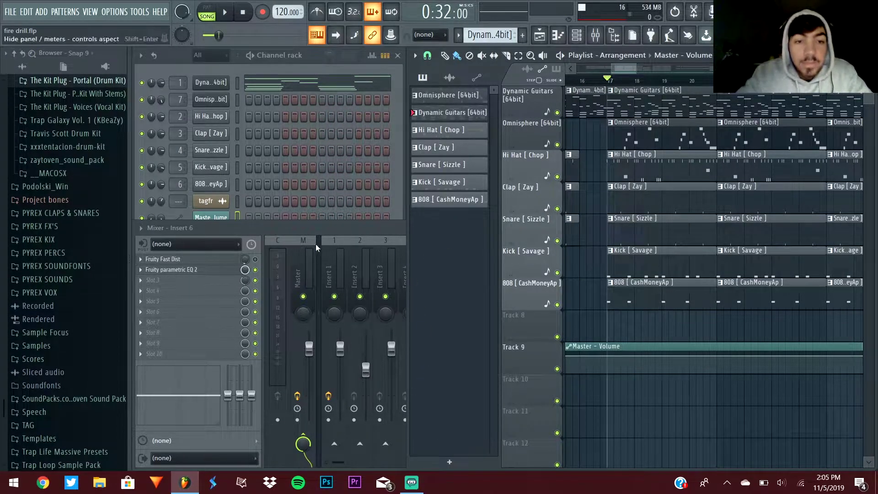
{"action": "key", "text": "F9"}
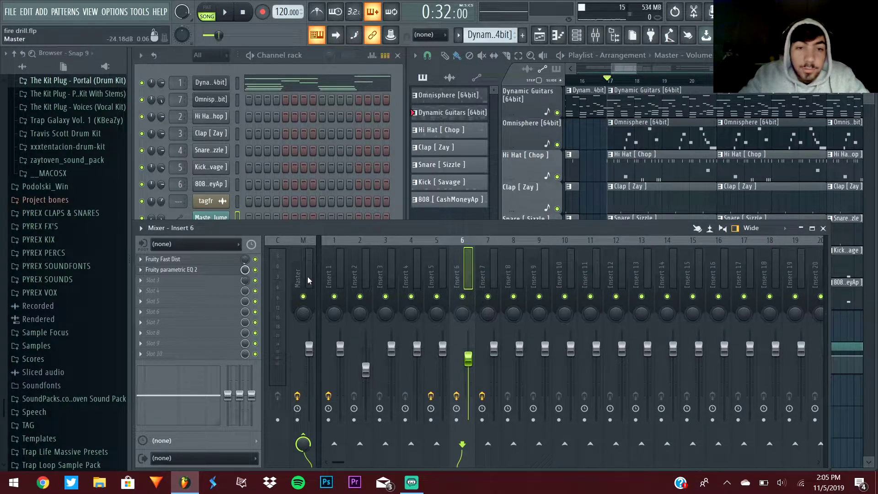
- Inspect the Fruity soft clipper's settings on the mixer's Master track and close its window
{"action": "left_click", "coordinate": [308, 276]}
{"action": "left_click", "coordinate": [428, 217]}
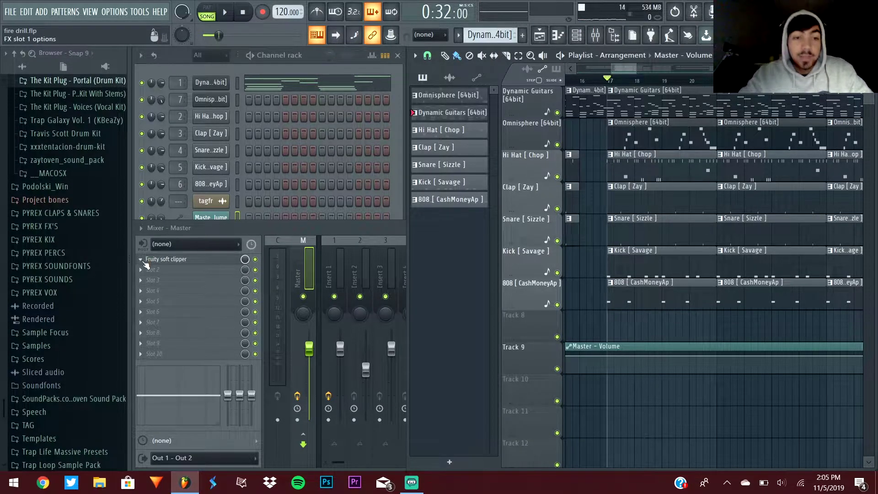
{"action": "left_click", "coordinate": [167, 259]}
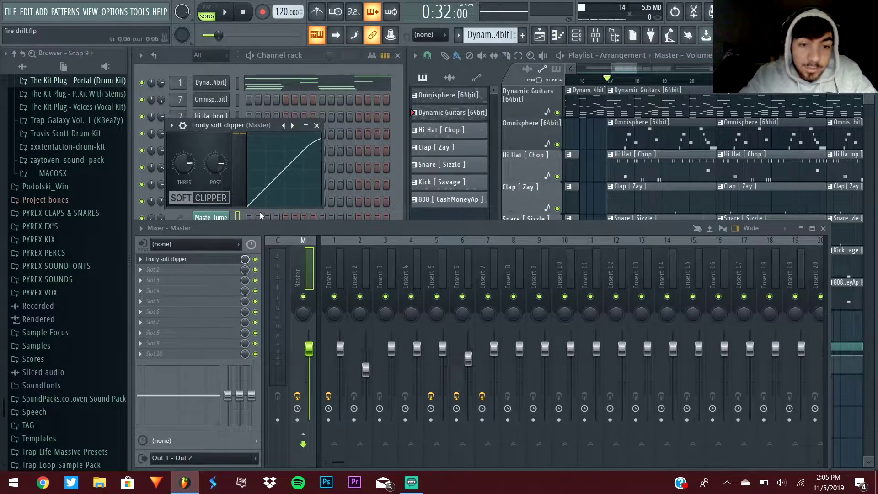
{"action": "left_click", "coordinate": [316, 125]}
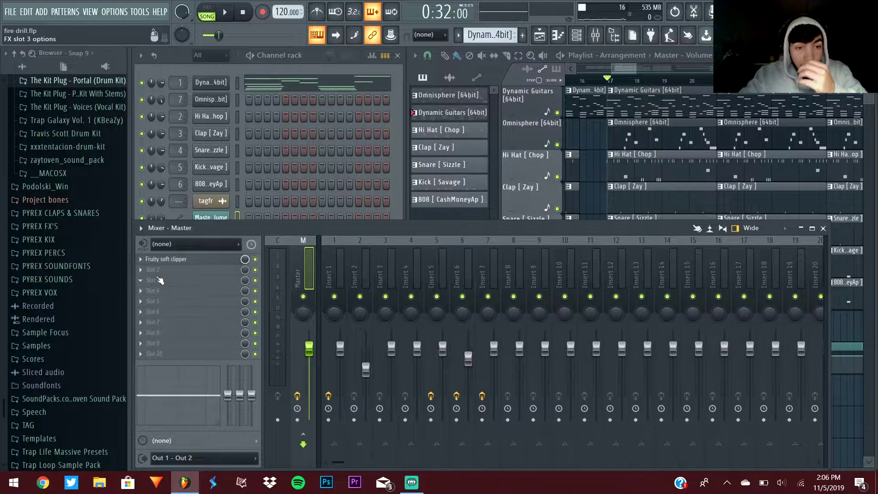
- Look over the Minimal project templates available for a new project without loading one
{"action": "left_click", "coordinate": [9, 13]}
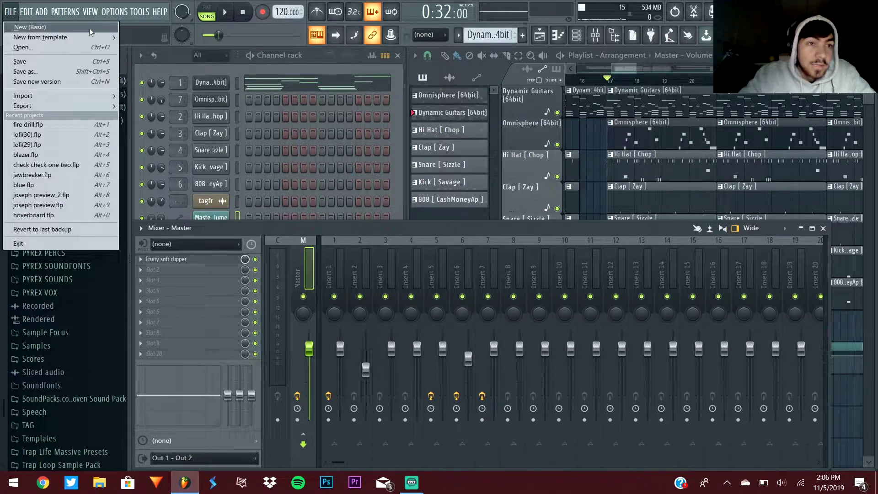
{"action": "mouse_move", "coordinate": [90, 38]}
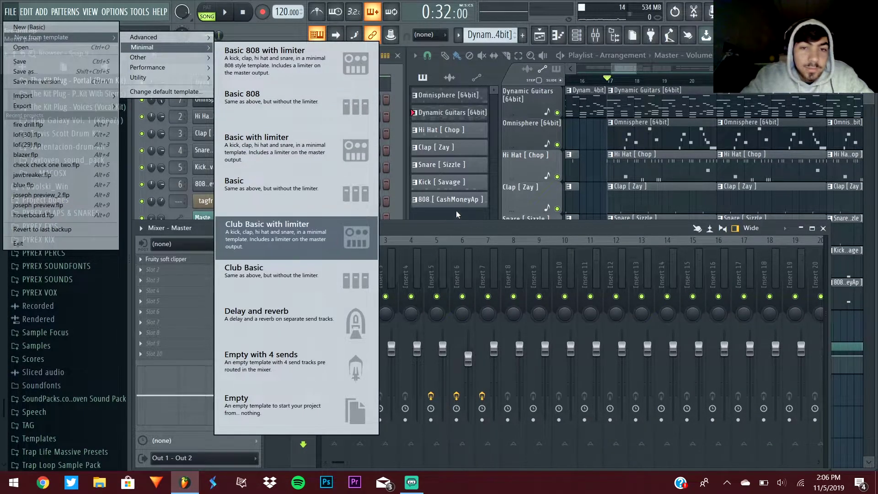
{"action": "left_click", "coordinate": [172, 320]}
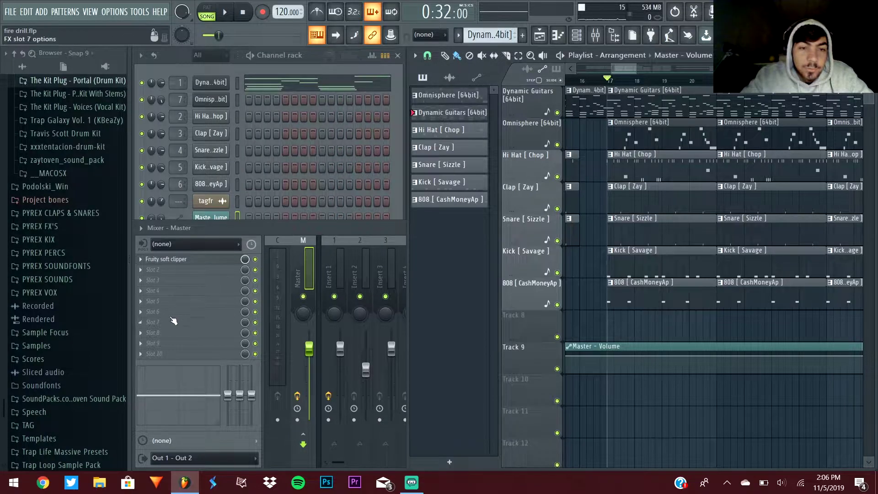
{"action": "left_click", "coordinate": [162, 273]}
{"action": "left_click", "coordinate": [410, 254]}
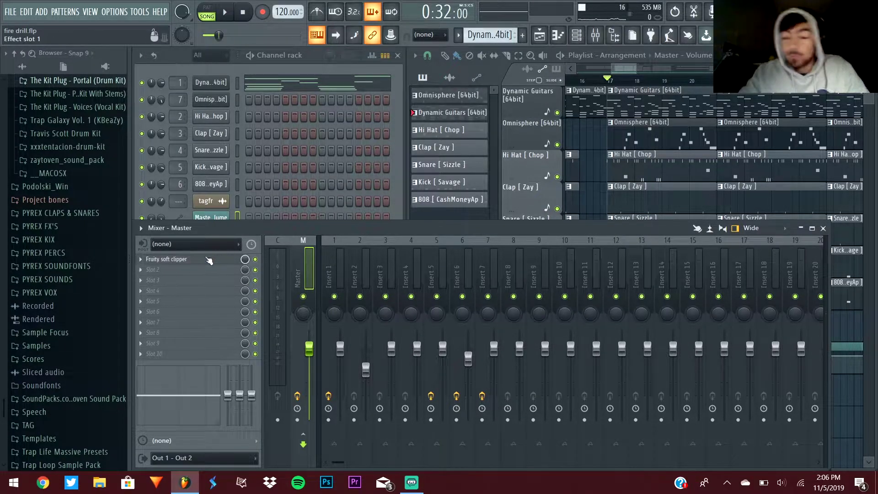
{"action": "left_click", "coordinate": [456, 212]}
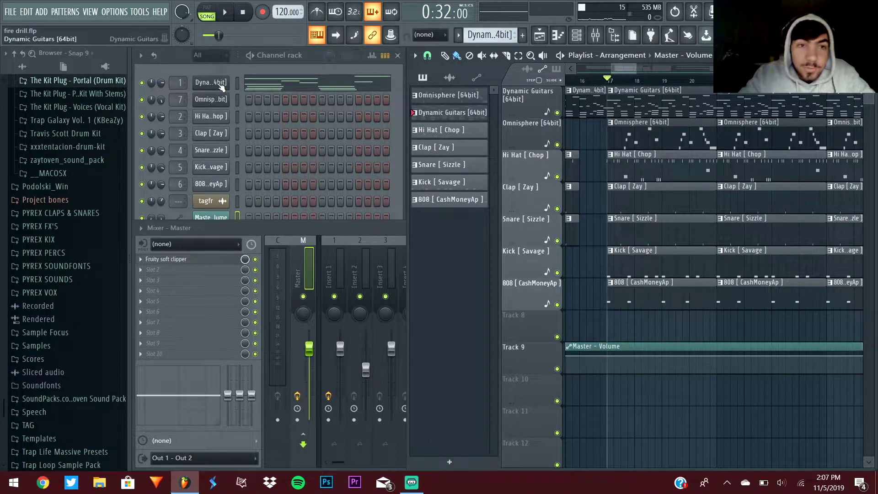
- View the Dynamic Guitars instrument and the effects on its mixer Insert 1
{"action": "left_click", "coordinate": [219, 83]}
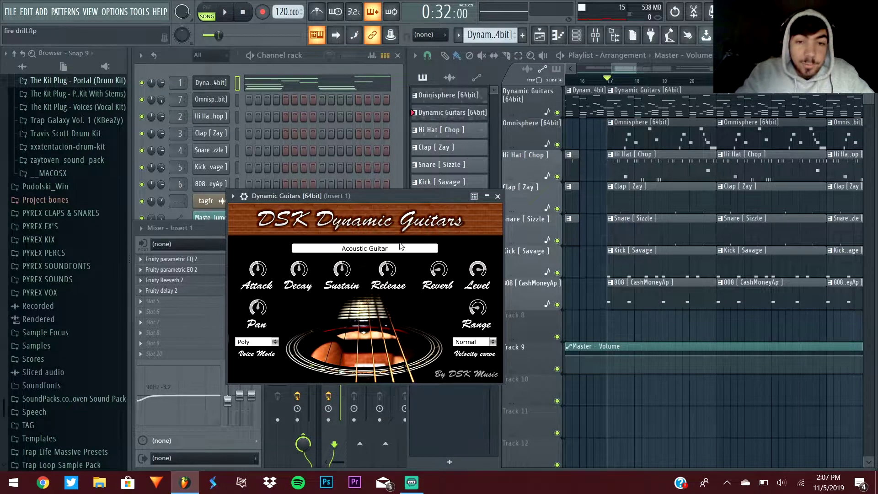
{"action": "left_click", "coordinate": [497, 196]}
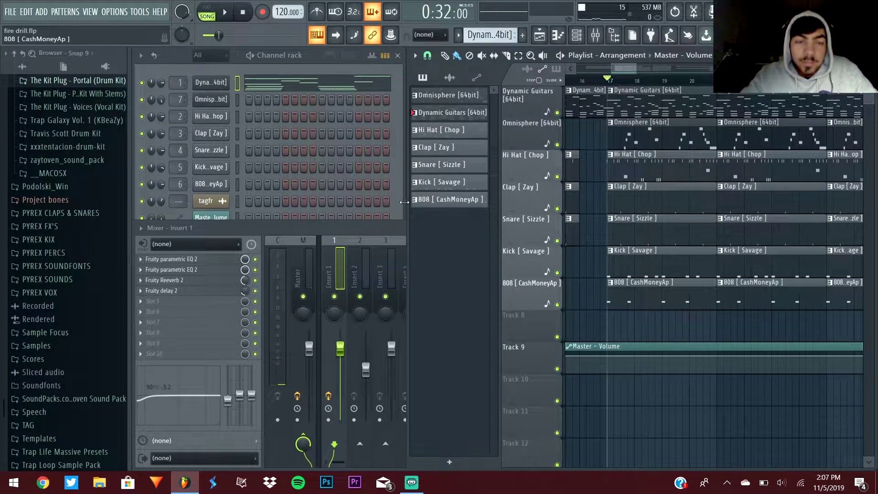
{"action": "left_click", "coordinate": [344, 233]}
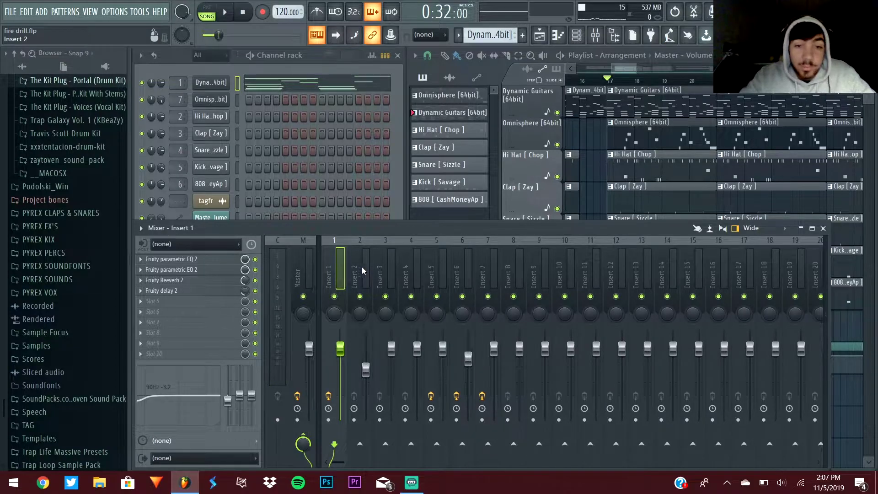
{"action": "left_click", "coordinate": [437, 213]}
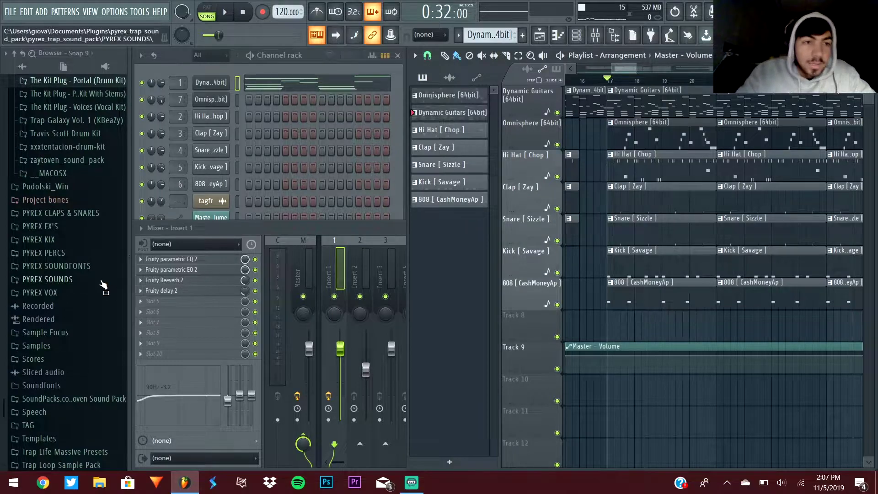
- Look through the sound kits in the browser's Plugins folder and collapse the folder
{"action": "scroll", "coordinate": [68, 297], "scroll_direction": "up", "scroll_amount": 6}
{"action": "scroll", "coordinate": [73, 293], "scroll_direction": "down", "scroll_amount": 4}
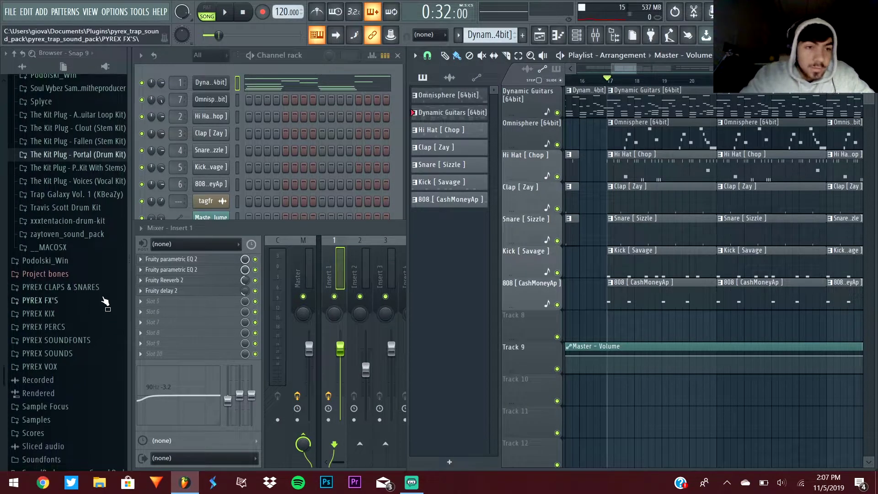
{"action": "scroll", "coordinate": [83, 237], "scroll_direction": "up", "scroll_amount": 2}
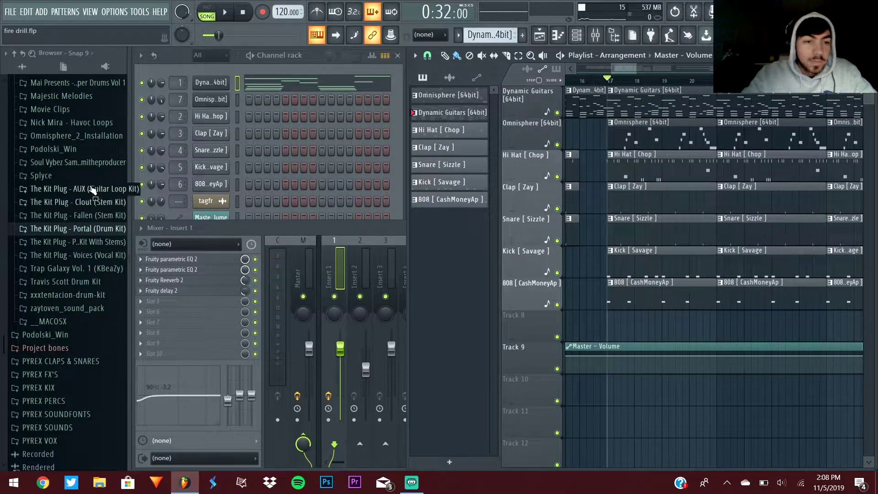
{"action": "scroll", "coordinate": [73, 219], "scroll_direction": "down", "scroll_amount": 3}
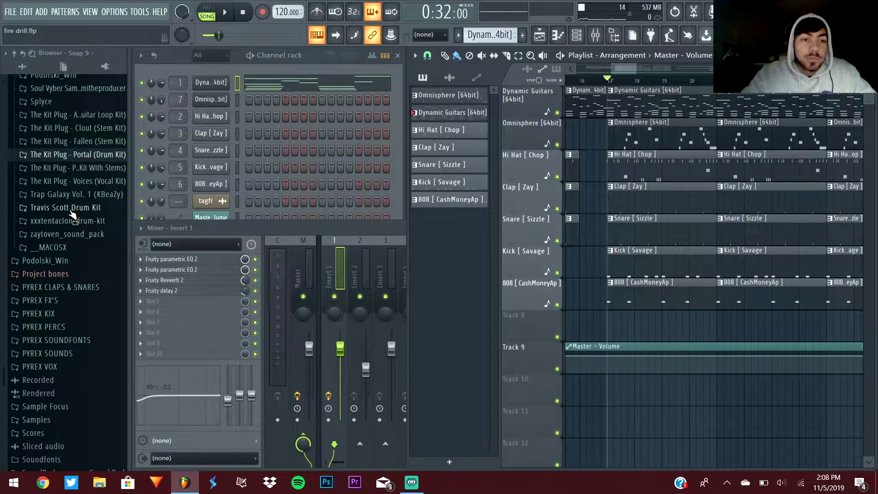
{"action": "scroll", "coordinate": [73, 215], "scroll_direction": "up", "scroll_amount": 15}
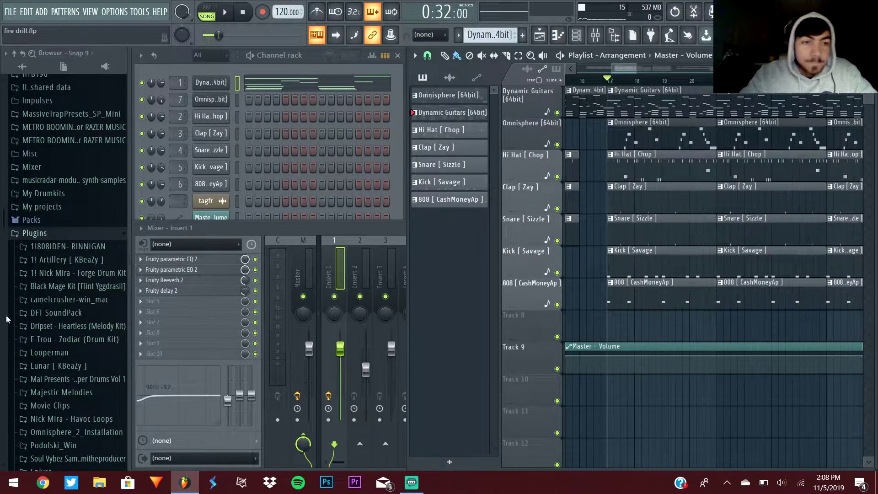
{"action": "left_click", "coordinate": [41, 237]}
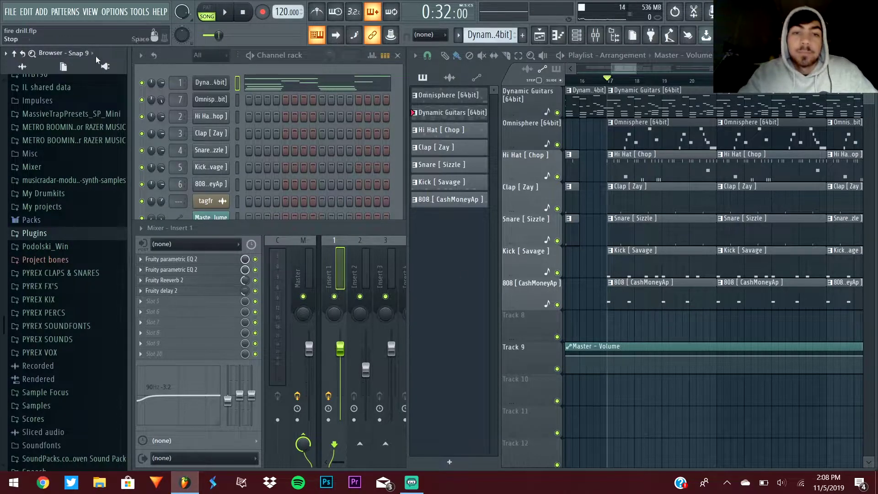
- Expand the My Drumkits folder and the Joseph (GeeSmooth) drum kit inside it
{"action": "left_click", "coordinate": [43, 193]}
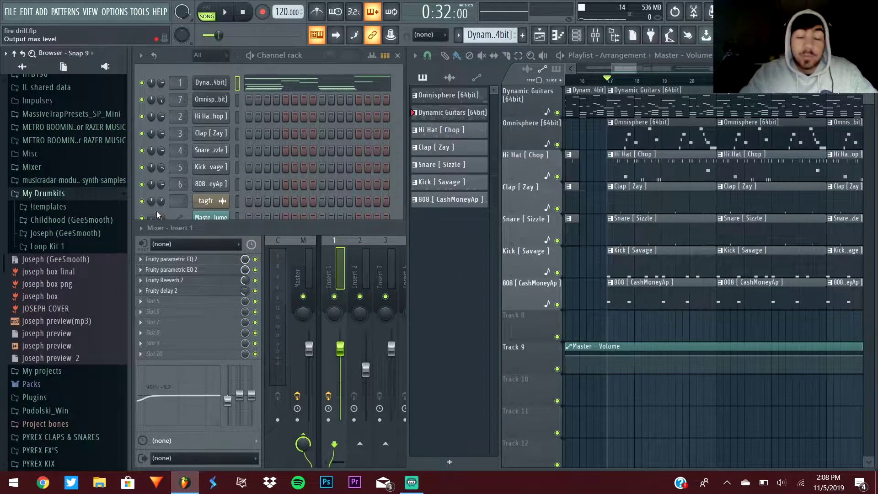
{"action": "scroll", "coordinate": [93, 167], "scroll_direction": "down", "scroll_amount": 2}
{"action": "scroll", "coordinate": [73, 196], "scroll_direction": "up", "scroll_amount": 3}
{"action": "left_click", "coordinate": [64, 225]}
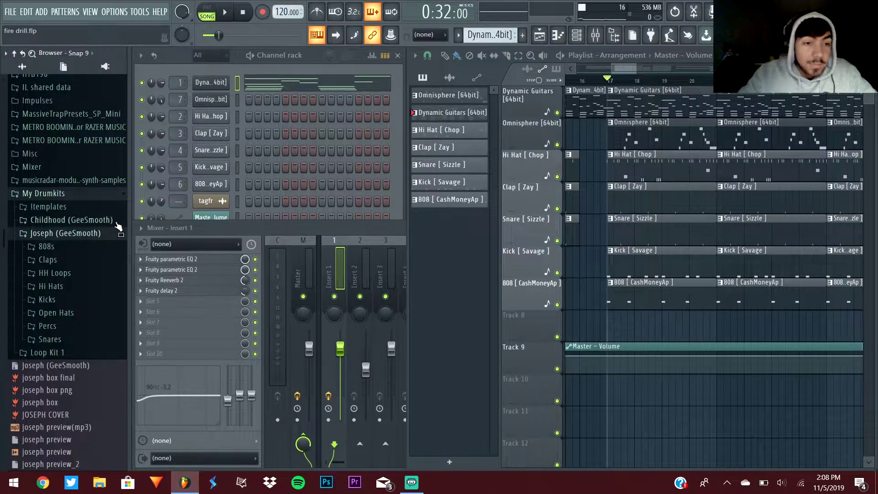
{"action": "scroll", "coordinate": [39, 173], "scroll_direction": "down", "scroll_amount": 4}
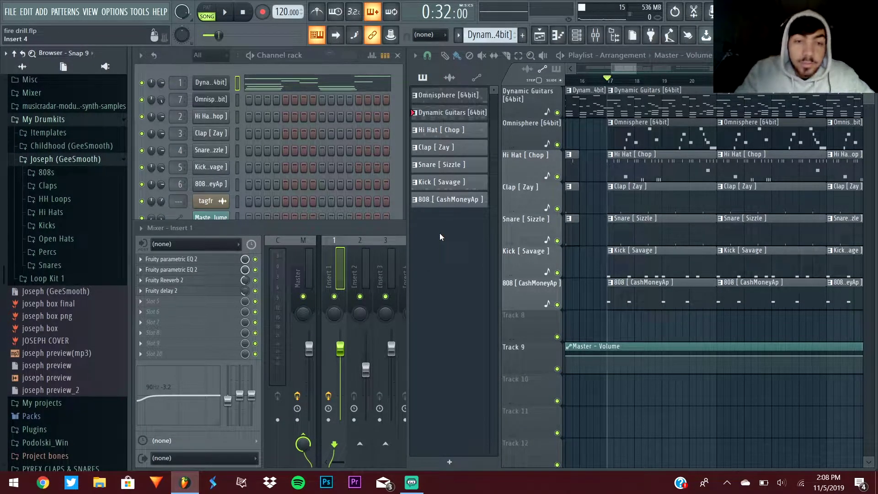
- Look inside the drum kit's 808s, Claps, HH Loops and Hi Hats folders
{"action": "left_click", "coordinate": [53, 172]}
{"action": "left_click", "coordinate": [69, 172]}
{"action": "left_click", "coordinate": [69, 185]}
{"action": "left_click", "coordinate": [69, 186]}
{"action": "left_click", "coordinate": [70, 198]}
{"action": "left_click", "coordinate": [71, 197]}
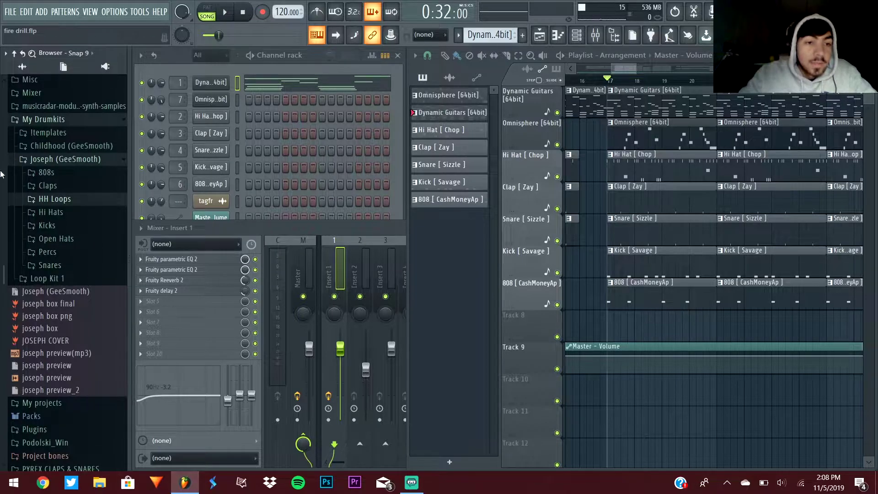
{"action": "left_click", "coordinate": [45, 212]}
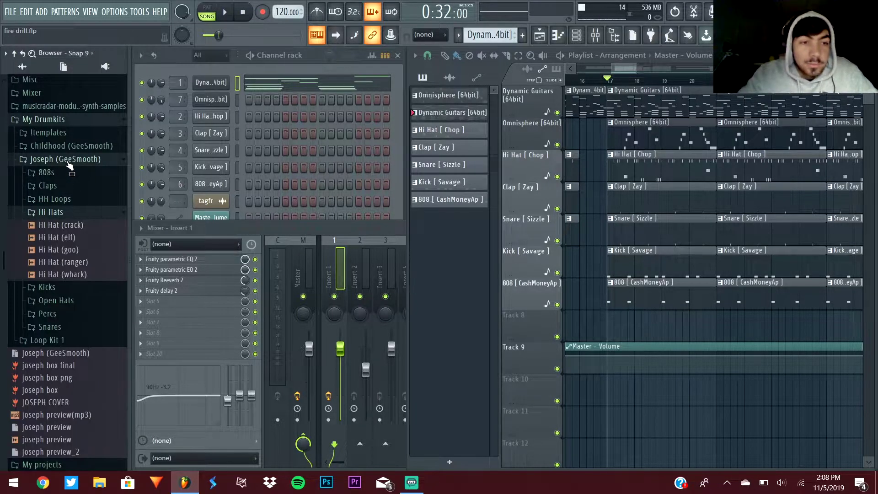
- Collapse the Joseph drum kit and My Drumkits folders and expand the Plugins folder
{"action": "left_click", "coordinate": [65, 159]}
{"action": "left_click", "coordinate": [46, 119]}
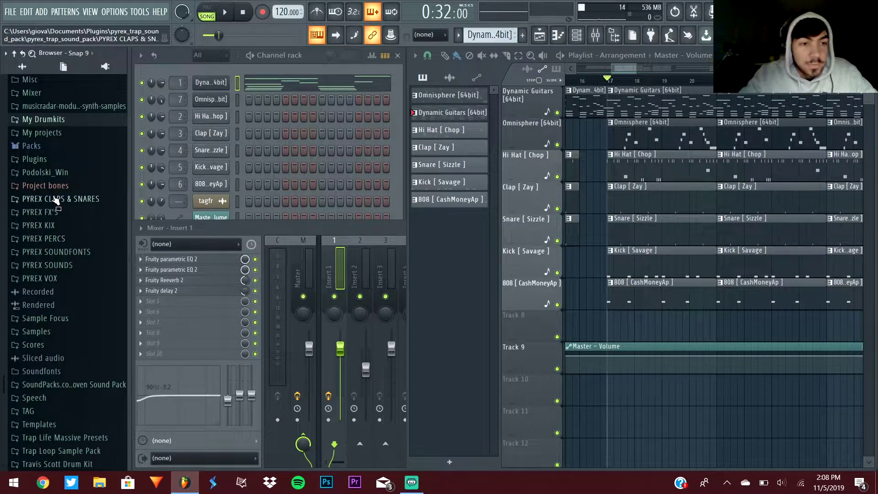
{"action": "left_click", "coordinate": [48, 159]}
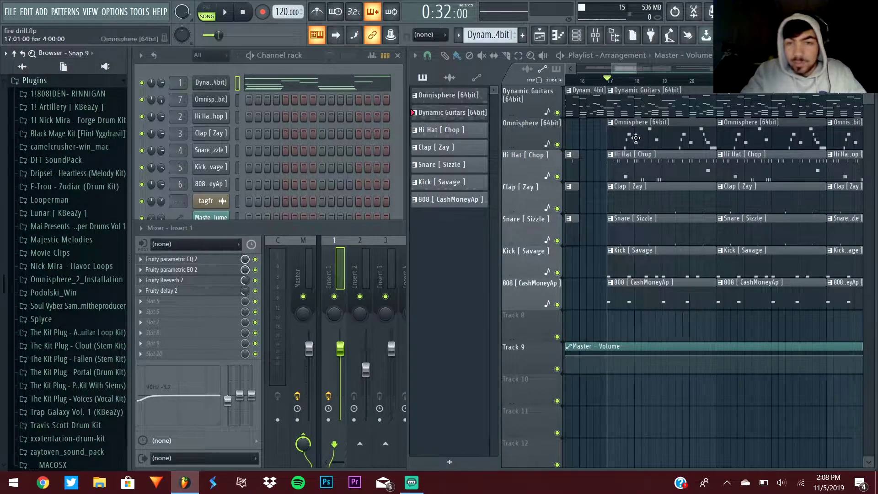
- Solo the Dynamic Guitars track in the playlist and show its whole pattern in the piano roll
{"action": "left_click", "coordinate": [556, 112], "text": "ctrl"}
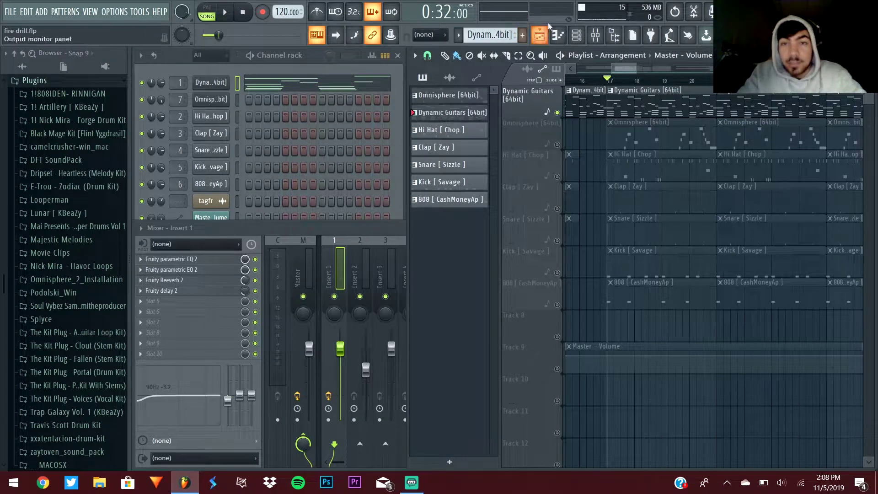
{"action": "left_click", "coordinate": [556, 34]}
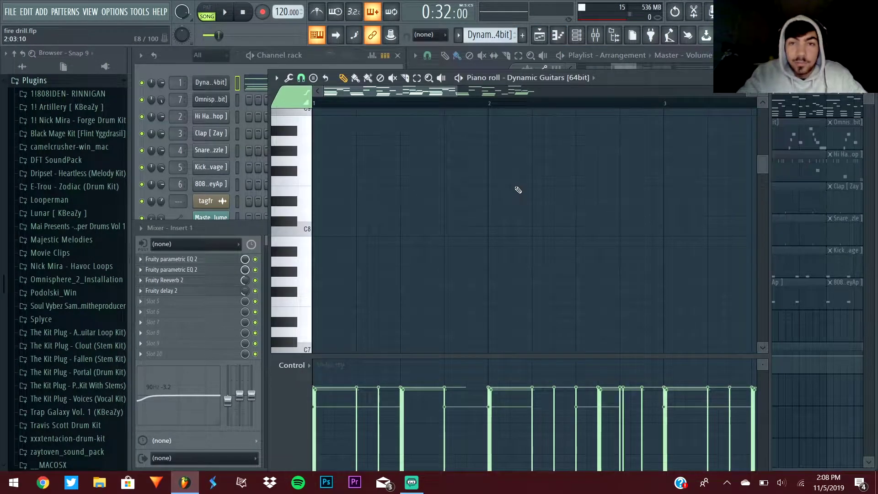
{"action": "scroll", "coordinate": [454, 83], "scroll_direction": "down", "scroll_amount": 4, "text": "ctrl"}
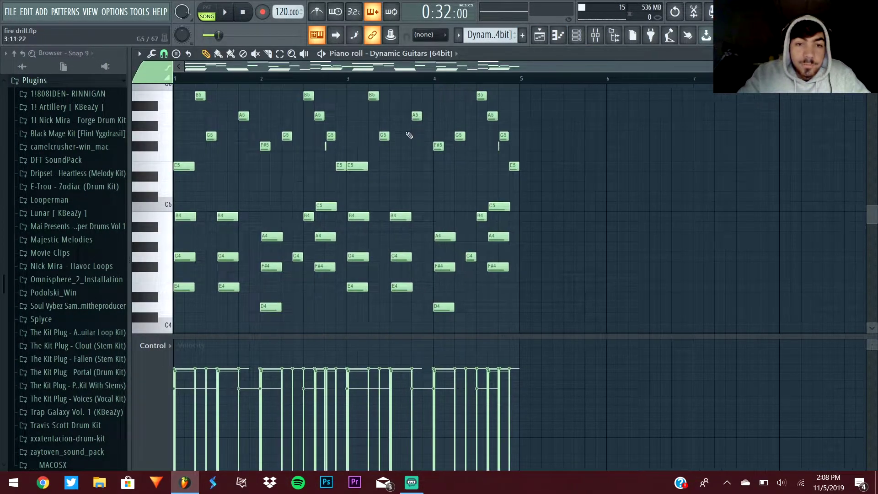
- Examine the Dynamic Guitars chords and melody notes across all octaves in the piano roll
{"action": "scroll", "coordinate": [405, 134], "scroll_direction": "down", "scroll_amount": 3}
{"action": "scroll", "coordinate": [408, 135], "scroll_direction": "up", "scroll_amount": 4}
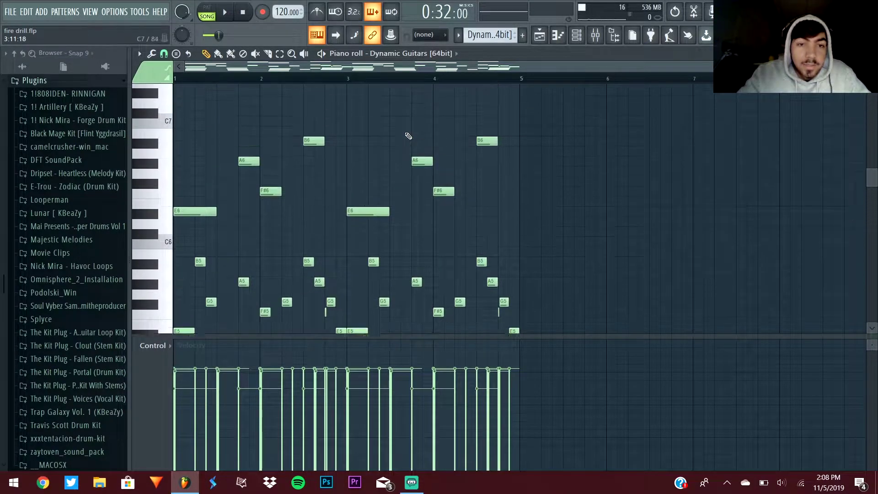
{"action": "scroll", "coordinate": [323, 152], "scroll_direction": "down", "scroll_amount": 3}
{"action": "scroll", "coordinate": [344, 176], "scroll_direction": "up", "scroll_amount": 3}
{"action": "scroll", "coordinate": [319, 133], "scroll_direction": "down", "scroll_amount": 2}
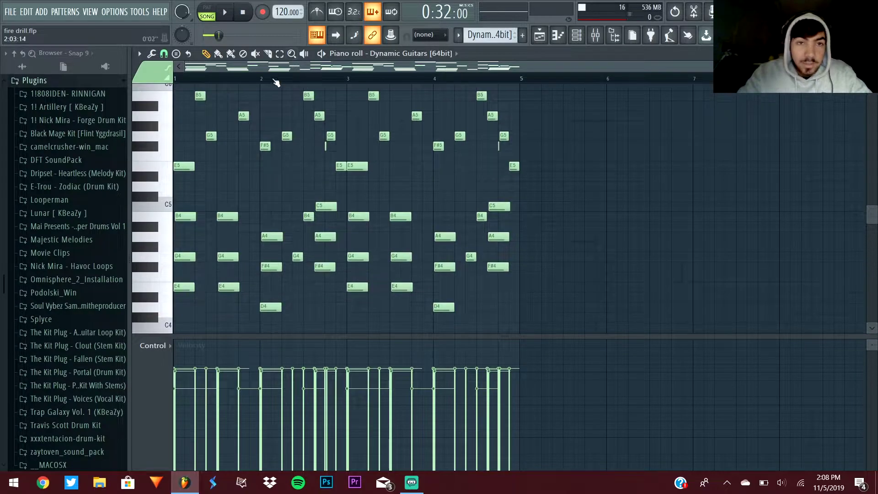
{"action": "scroll", "coordinate": [329, 135], "scroll_direction": "up", "scroll_amount": 10}
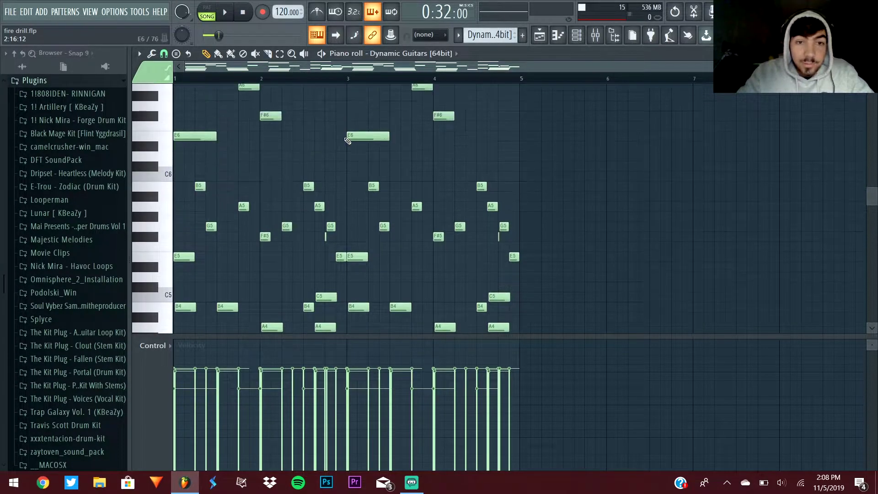
{"action": "scroll", "coordinate": [332, 85], "scroll_direction": "up", "scroll_amount": 3}
{"action": "scroll", "coordinate": [341, 81], "scroll_direction": "down", "scroll_amount": 3}
{"action": "scroll", "coordinate": [382, 166], "scroll_direction": "down", "scroll_amount": 10}
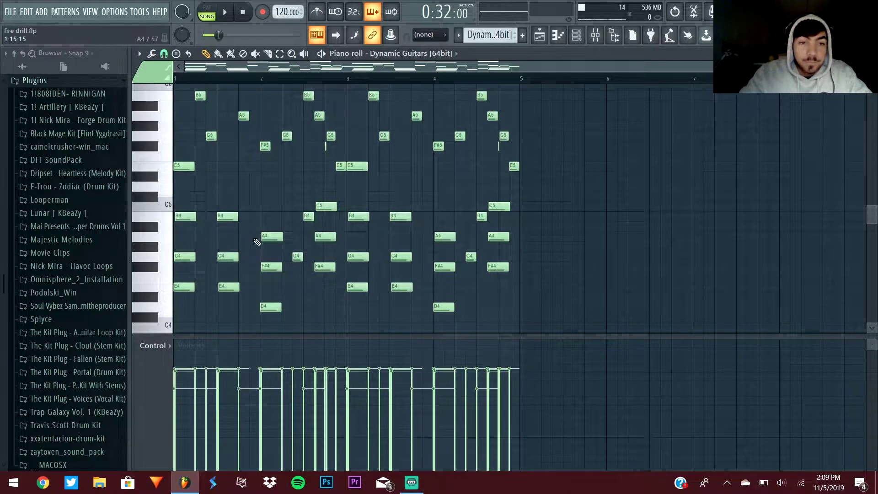
- Delete the guitar melody notes from E5 upward and play back the remaining chords
{"action": "left_click_drag", "start_coordinate": [298, 320], "coordinate": [173, 185]}
{"action": "scroll", "coordinate": [274, 137], "scroll_direction": "up", "scroll_amount": 5}
{"action": "scroll", "coordinate": [270, 135], "scroll_direction": "down", "scroll_amount": 8}
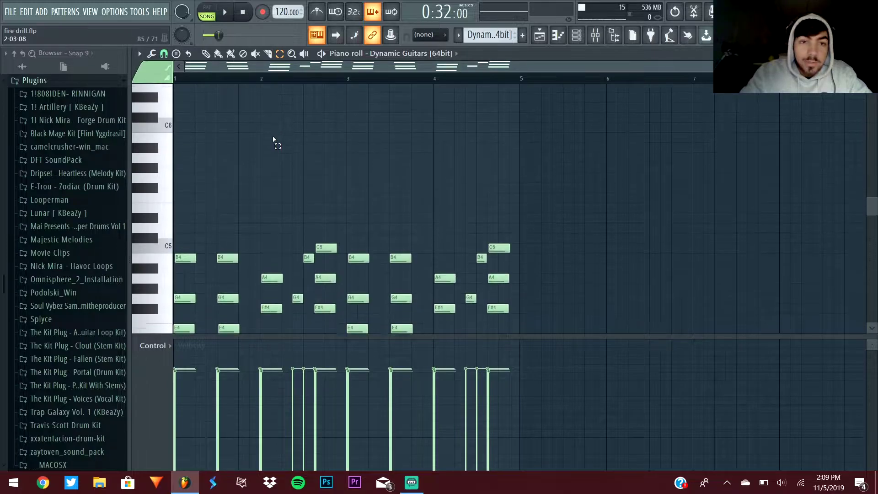
{"action": "key", "text": "space"}
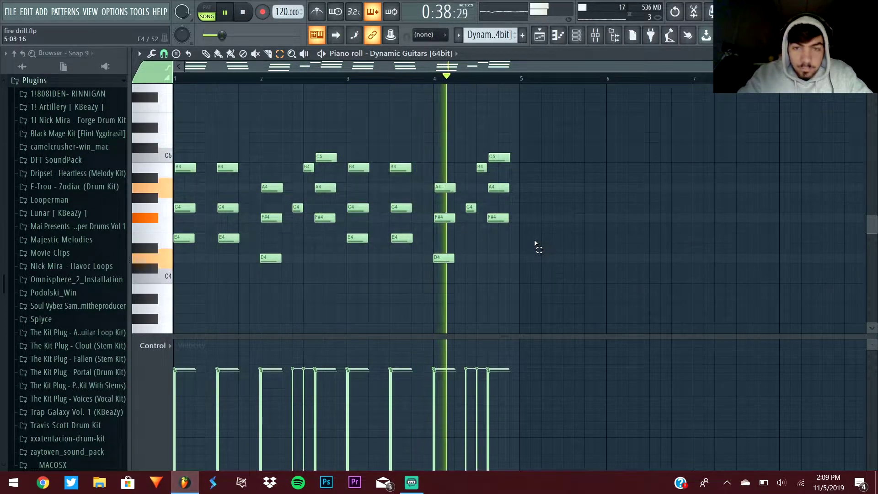
{"action": "key", "text": "space"}
- Undo the deletion of the upper guitar melody notes and deselect them
{"action": "left_click", "coordinate": [26, 13]}
{"action": "left_click", "coordinate": [36, 28]}
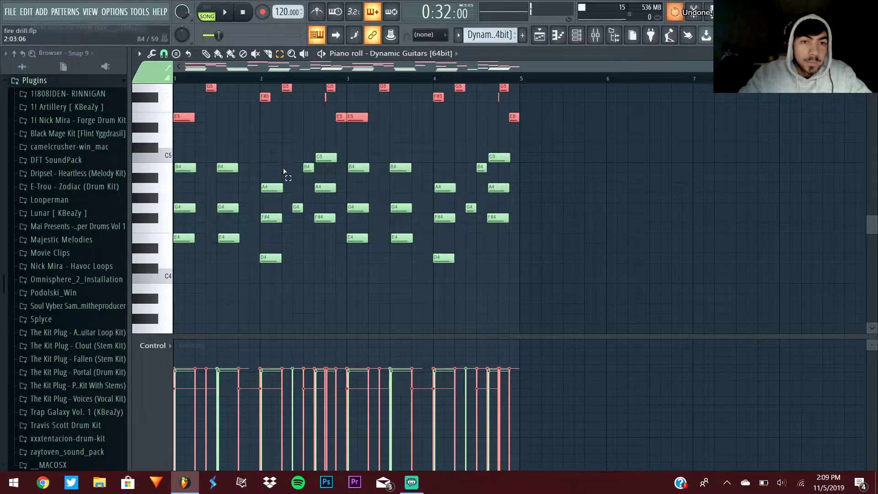
{"action": "left_click", "coordinate": [267, 219]}
{"action": "scroll", "coordinate": [288, 177], "scroll_direction": "up", "scroll_amount": 2}
{"action": "scroll", "coordinate": [480, 215], "scroll_direction": "up", "scroll_amount": 1}
{"action": "scroll", "coordinate": [286, 253], "scroll_direction": "down", "scroll_amount": 1}
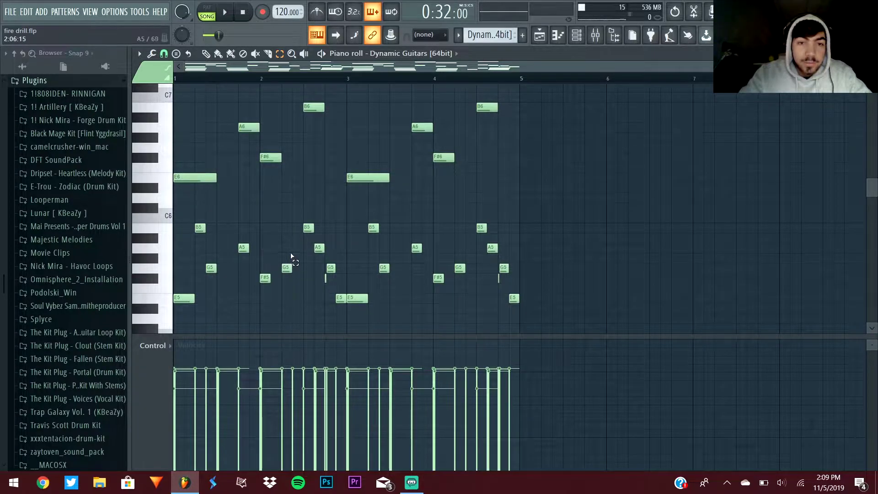
- Delete the guitar melody notes from E6 upward and the chord notes from C5 downward
{"action": "left_click_drag", "start_coordinate": [524, 192], "coordinate": [178, 93]}
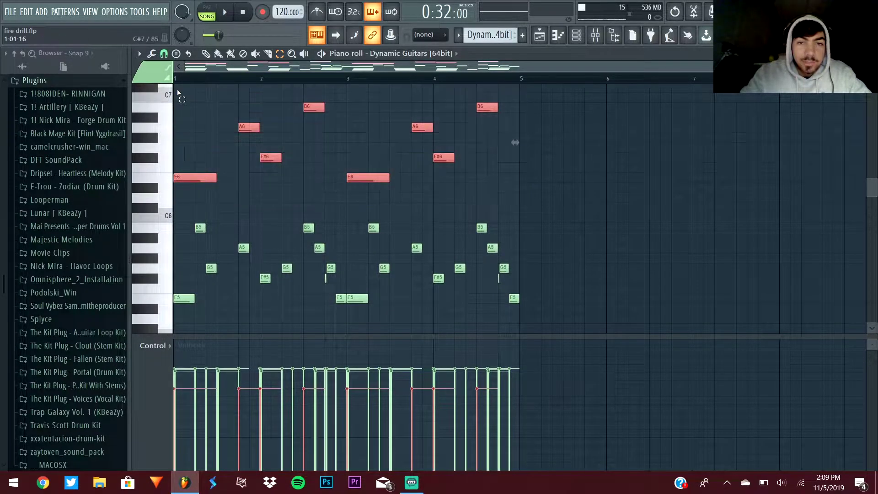
{"action": "key", "text": "Delete"}
{"action": "scroll", "coordinate": [403, 271], "scroll_direction": "down", "scroll_amount": 4}
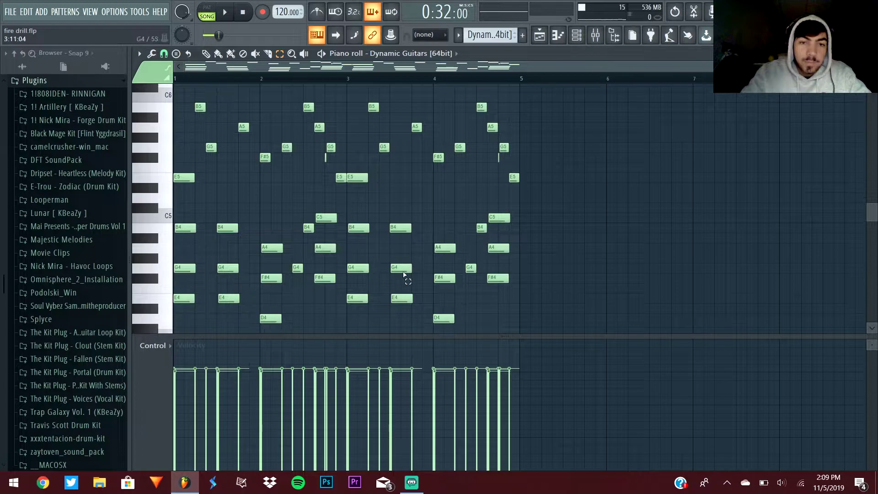
{"action": "scroll", "coordinate": [572, 320], "scroll_direction": "down", "scroll_amount": 1}
{"action": "left_click_drag", "start_coordinate": [554, 314], "coordinate": [142, 178]}
{"action": "key", "text": "Delete"}
- Play back the remaining middle-octave guitar melody between E5 and B5
{"action": "scroll", "coordinate": [114, 192], "scroll_direction": "up", "scroll_amount": 2}
{"action": "scroll", "coordinate": [264, 216], "scroll_direction": "up", "scroll_amount": 2}
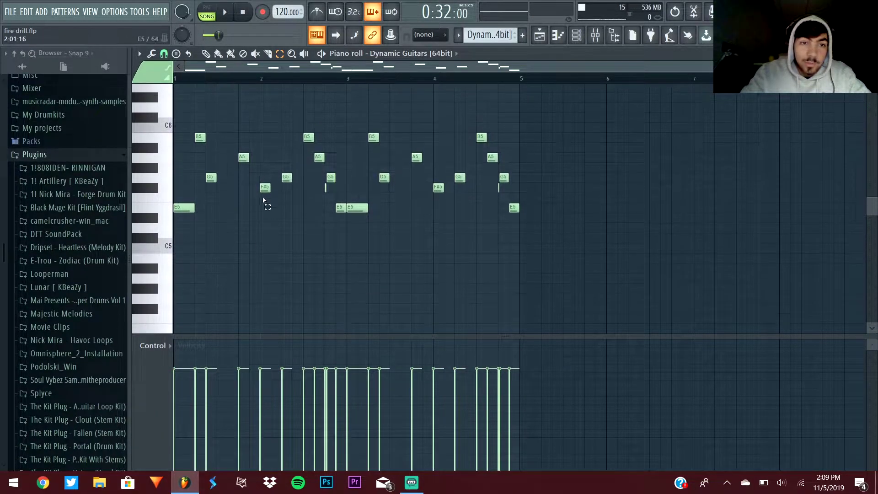
{"action": "scroll", "coordinate": [333, 70], "scroll_direction": "up", "scroll_amount": 3}
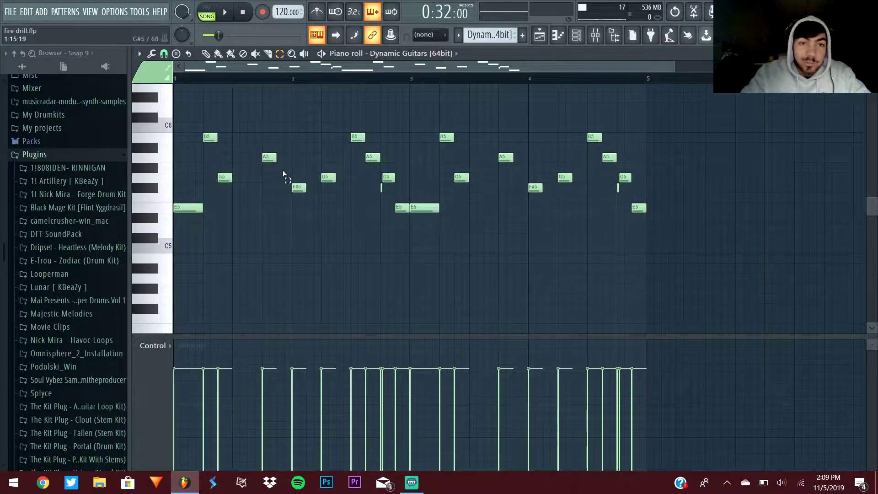
{"action": "key", "text": "space"}
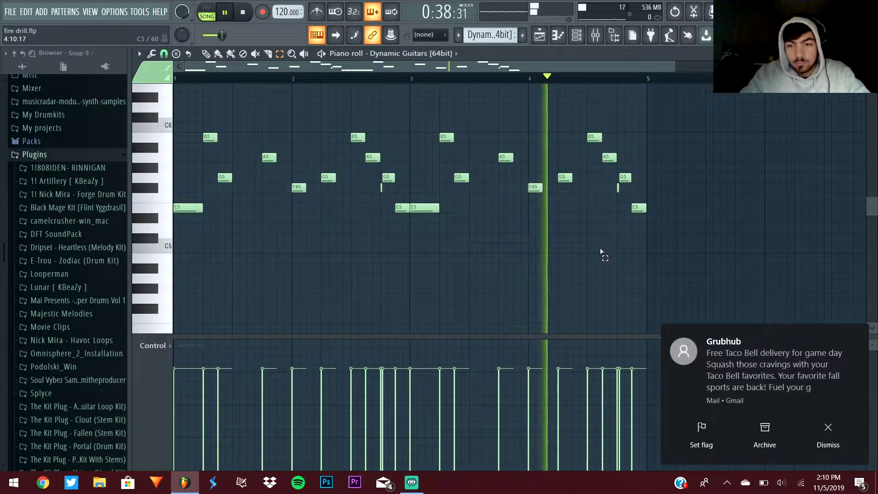
{"action": "key", "text": "space"}
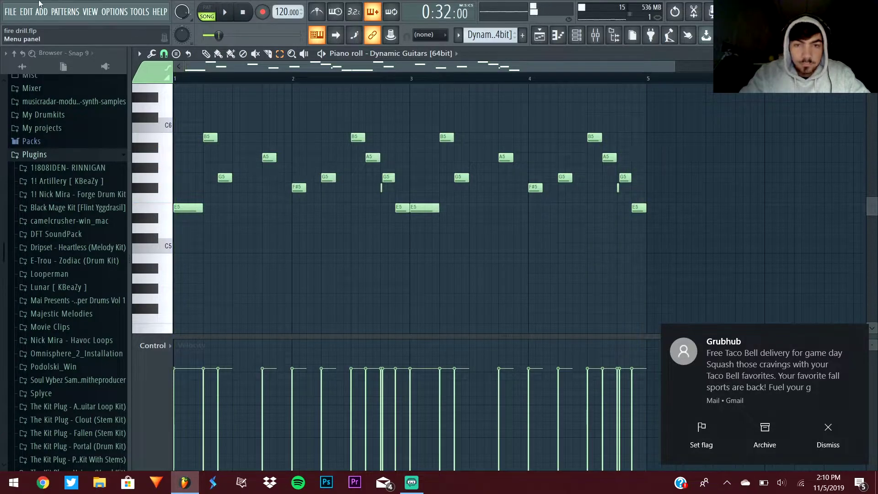
- Undo the deletions of the guitar chords and the upper melody notes
{"action": "key", "text": "ctrl+z"}
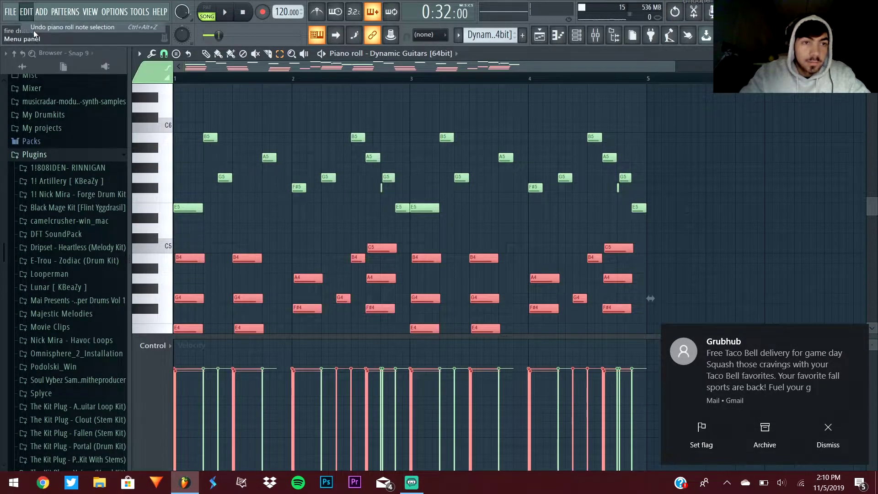
{"action": "scroll", "coordinate": [299, 167], "scroll_direction": "up", "scroll_amount": 4}
{"action": "left_click", "coordinate": [26, 12]}
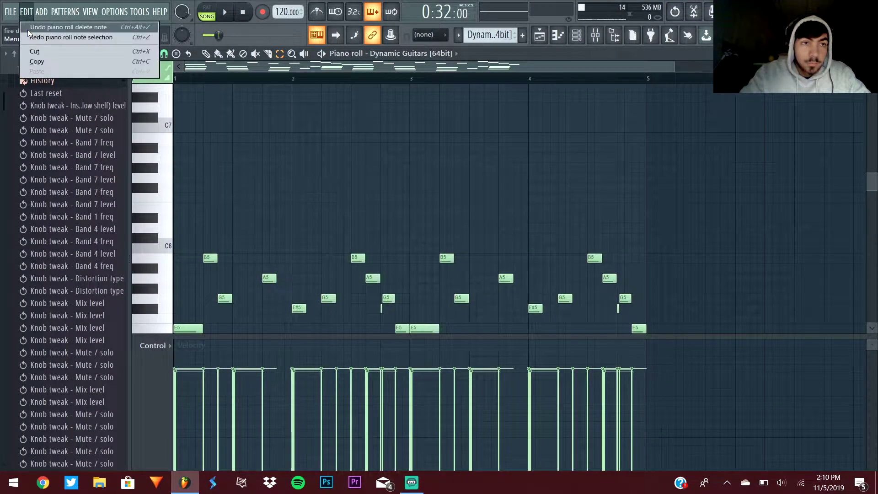
{"action": "left_click", "coordinate": [51, 27]}
- Delete all guitar notes from B5 downward and play back the remaining highest melody
{"action": "scroll", "coordinate": [523, 215], "scroll_direction": "down", "scroll_amount": 2}
{"action": "left_click_drag", "start_coordinate": [681, 313], "coordinate": [400, 87]}
{"action": "left_click_drag", "start_coordinate": [674, 333], "coordinate": [147, 182]}
{"action": "key", "text": "Delete"}
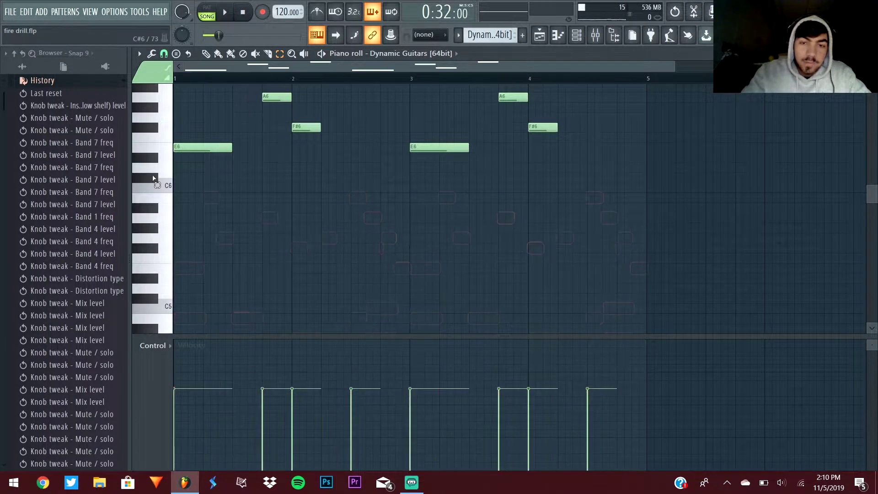
{"action": "scroll", "coordinate": [448, 231], "scroll_direction": "up", "scroll_amount": 1}
{"action": "scroll", "coordinate": [447, 231], "scroll_direction": "up", "scroll_amount": 2}
{"action": "key", "text": "space"}
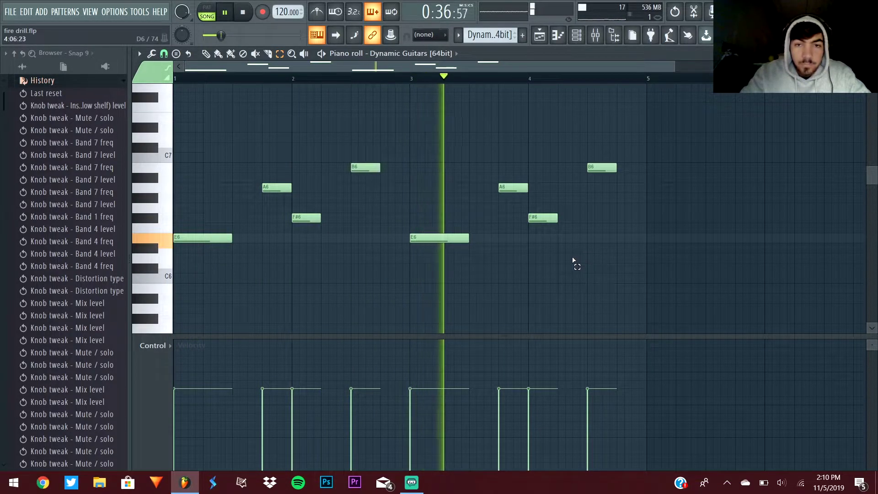
{"action": "key", "text": "space"}
- Undo the deletion of the lower guitar notes and deselect them
{"action": "left_click", "coordinate": [26, 11]}
{"action": "left_click", "coordinate": [32, 28]}
{"action": "scroll", "coordinate": [352, 189], "scroll_direction": "down", "scroll_amount": 5}
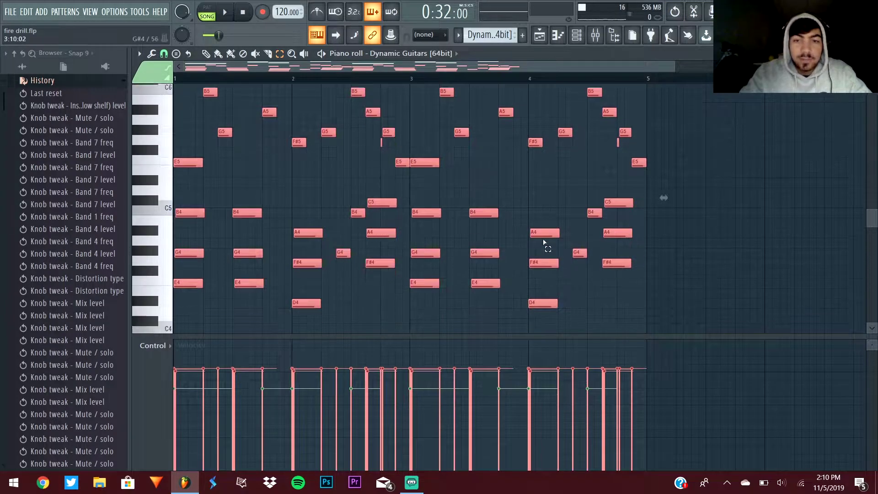
{"action": "scroll", "coordinate": [628, 271], "scroll_direction": "up", "scroll_amount": 4}
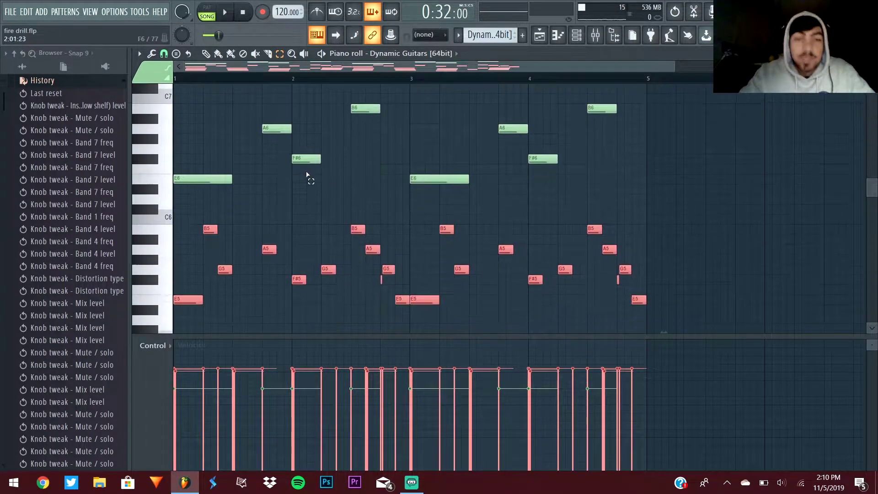
{"action": "left_click", "coordinate": [359, 172]}
- Play back the complete Dynamic Guitars pattern, following its chords and both melody octaves in the piano roll
{"action": "scroll", "coordinate": [360, 171], "scroll_direction": "down", "scroll_amount": 5}
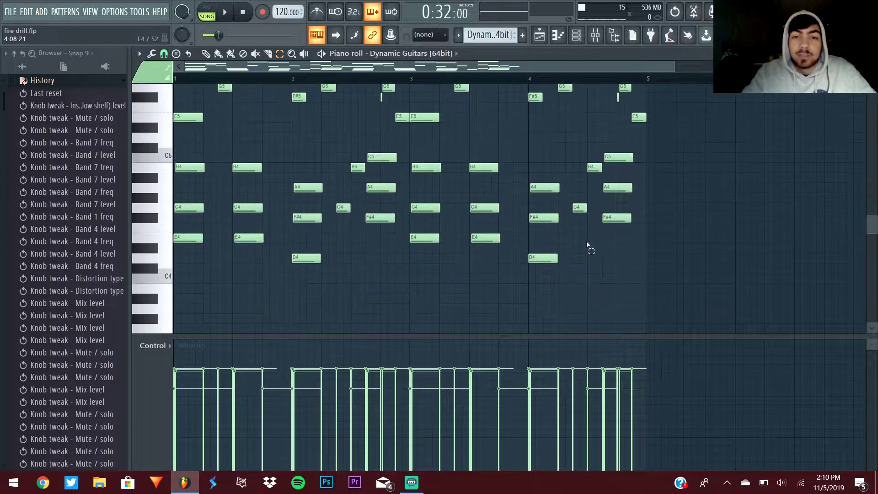
{"action": "scroll", "coordinate": [588, 245], "scroll_direction": "up", "scroll_amount": 2}
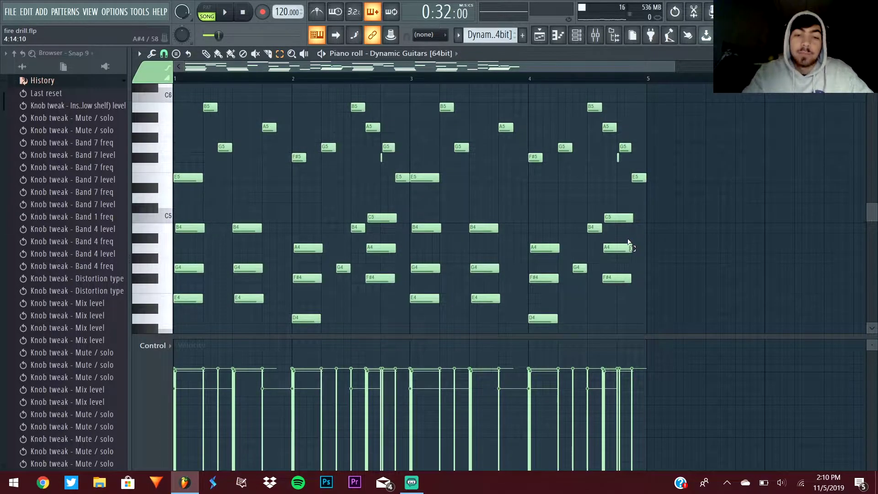
{"action": "scroll", "coordinate": [575, 246], "scroll_direction": "up", "scroll_amount": 2}
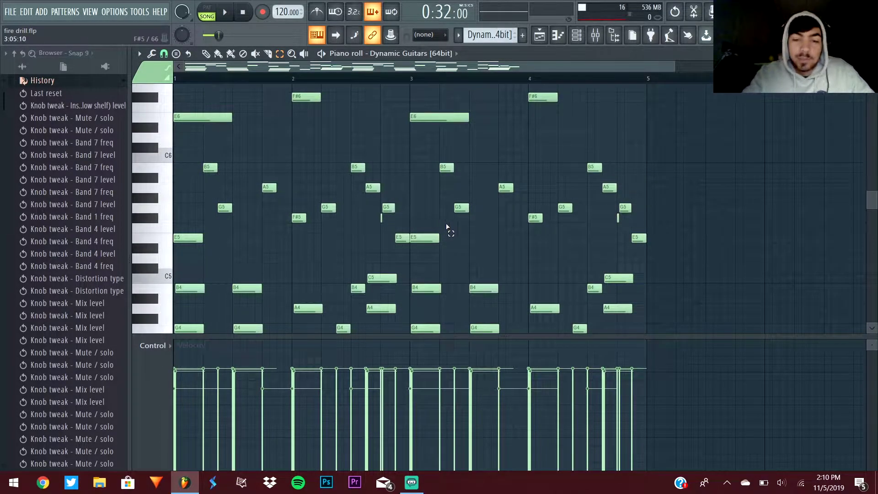
{"action": "scroll", "coordinate": [527, 182], "scroll_direction": "up", "scroll_amount": 1}
{"action": "key", "text": "space"}
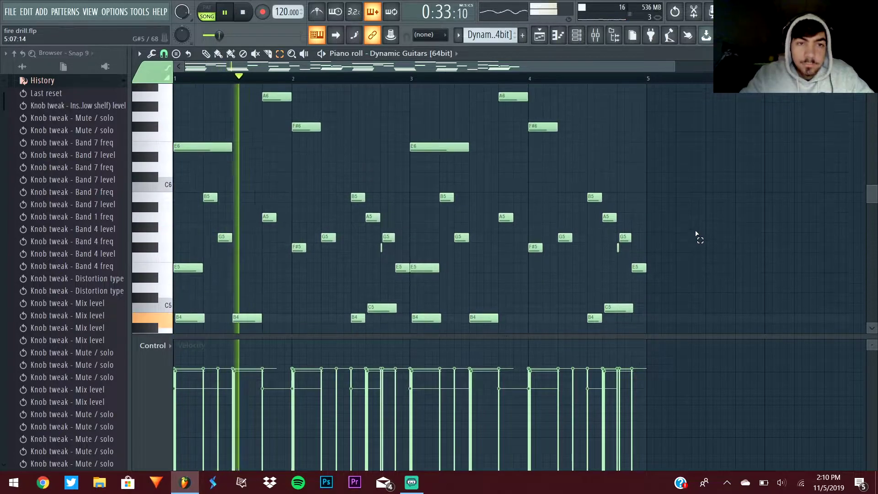
{"action": "scroll", "coordinate": [476, 198], "scroll_direction": "up", "scroll_amount": 2}
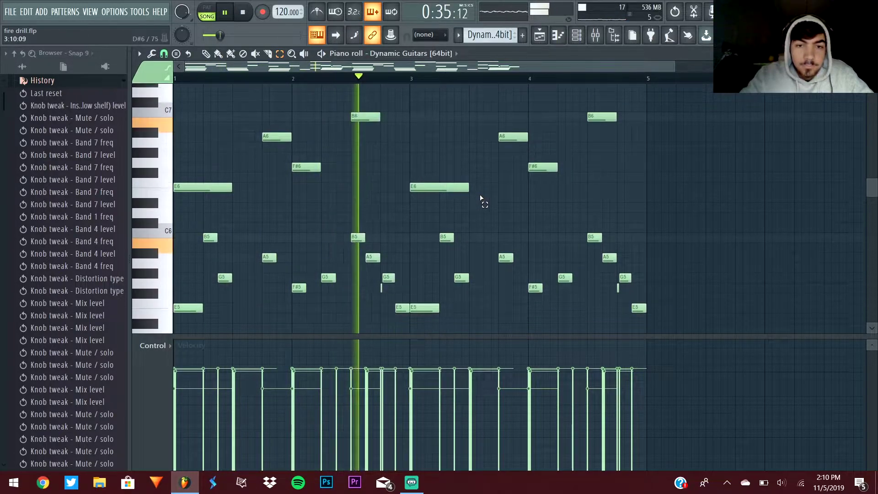
{"action": "scroll", "coordinate": [505, 190], "scroll_direction": "down", "scroll_amount": 3}
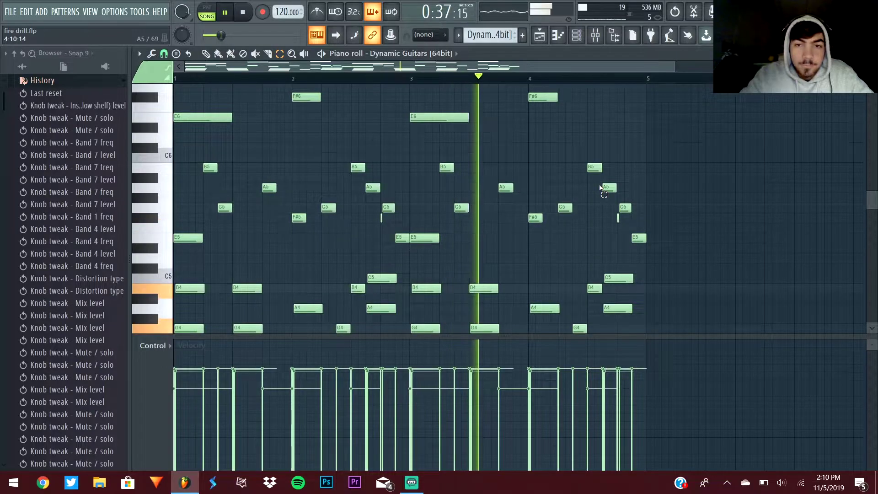
{"action": "scroll", "coordinate": [692, 200], "scroll_direction": "up", "scroll_amount": 2}
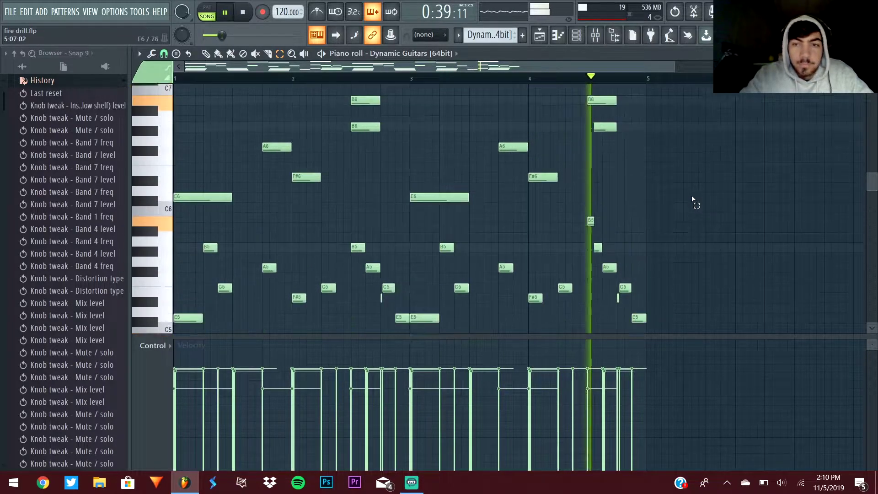
{"action": "key", "text": "space"}
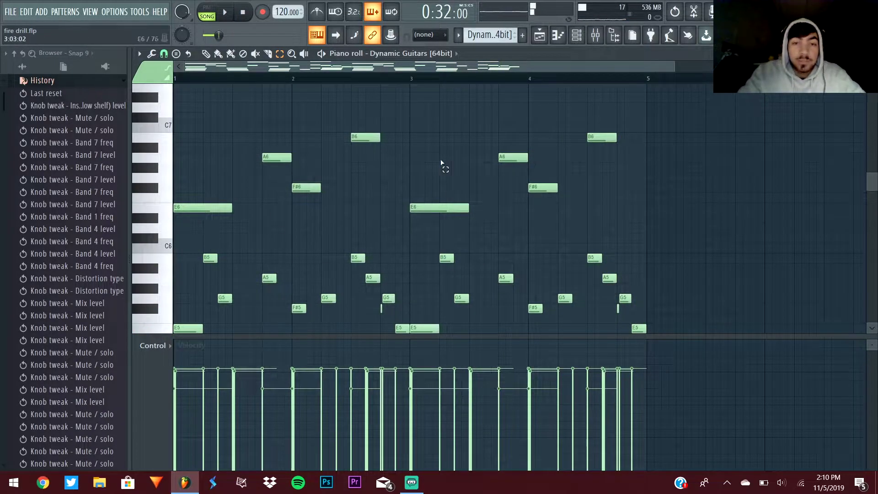
- Close the guitar piano roll and unsolo the Dynamic Guitars track in the playlist
{"action": "scroll", "coordinate": [434, 188], "scroll_direction": "down", "scroll_amount": 4}
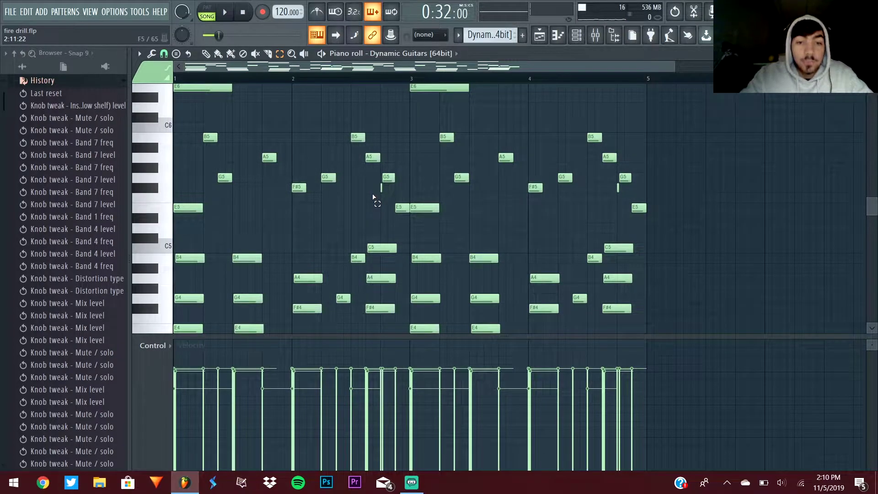
{"action": "scroll", "coordinate": [373, 198], "scroll_direction": "up", "scroll_amount": 3}
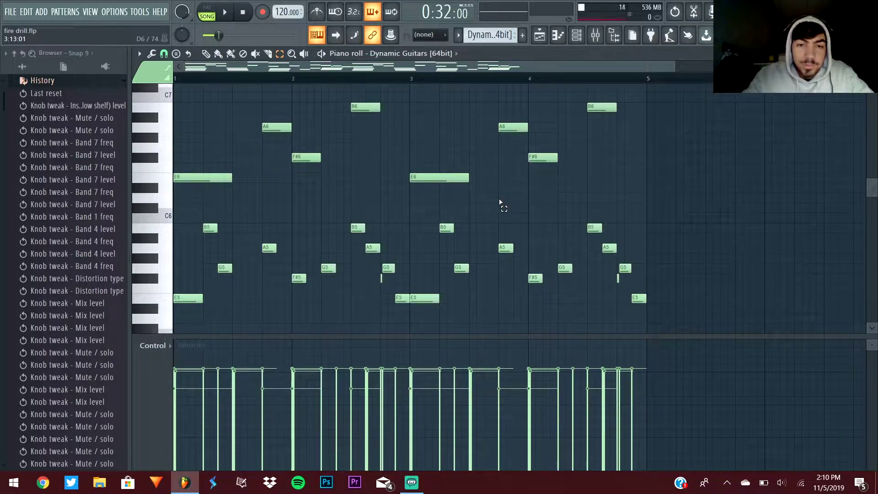
{"action": "scroll", "coordinate": [353, 251], "scroll_direction": "down", "scroll_amount": 3}
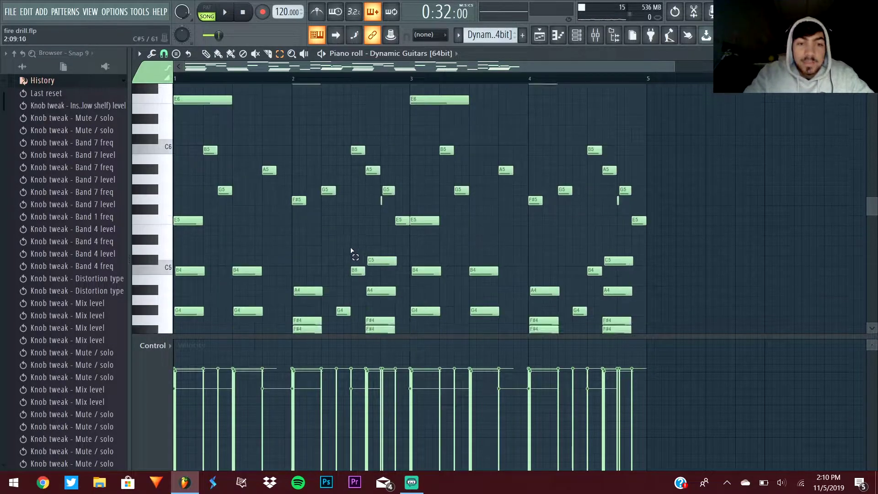
{"action": "scroll", "coordinate": [350, 239], "scroll_direction": "up", "scroll_amount": 4}
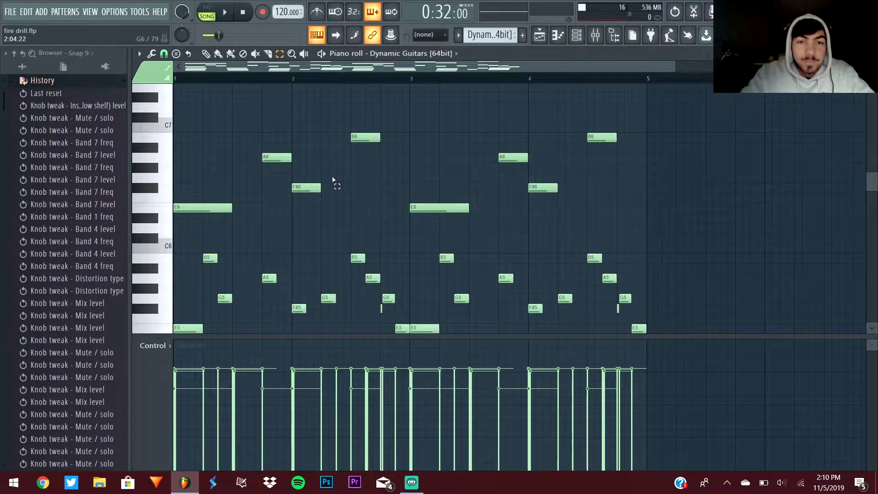
{"action": "scroll", "coordinate": [483, 204], "scroll_direction": "down", "scroll_amount": 1}
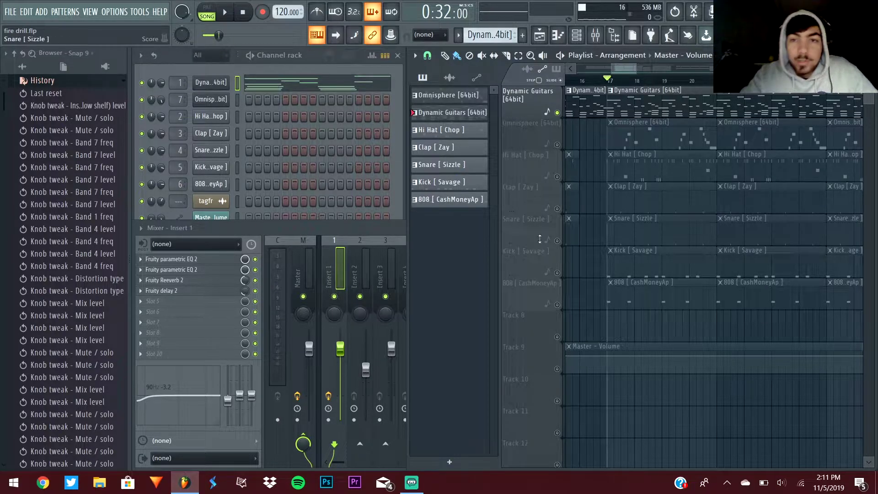
{"action": "left_click", "coordinate": [556, 113], "text": "ctrl"}
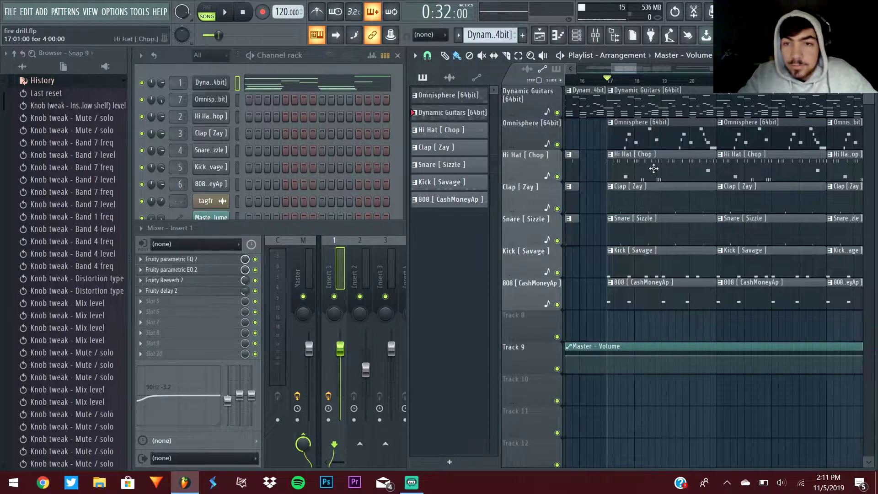
- Show all content in the browser and collapse the Travis Scott Drum Kit folder
{"action": "scroll", "coordinate": [28, 137], "scroll_direction": "up", "scroll_amount": 1}
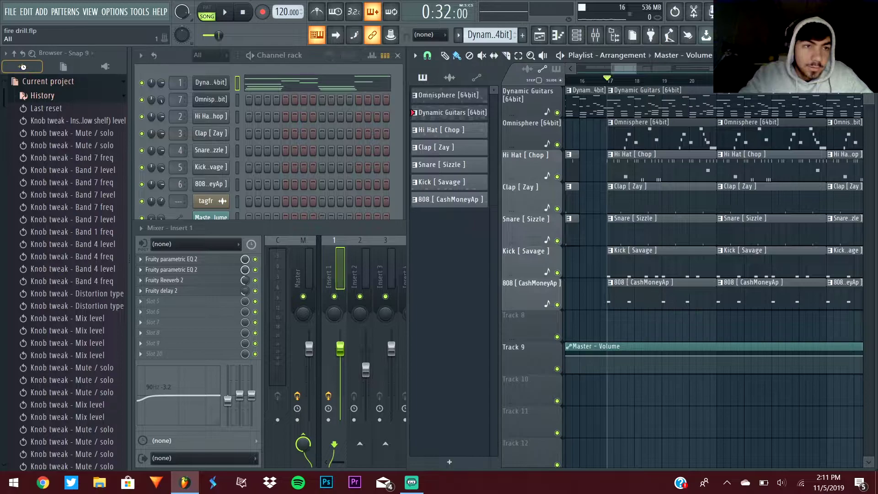
{"action": "left_click", "coordinate": [22, 67]}
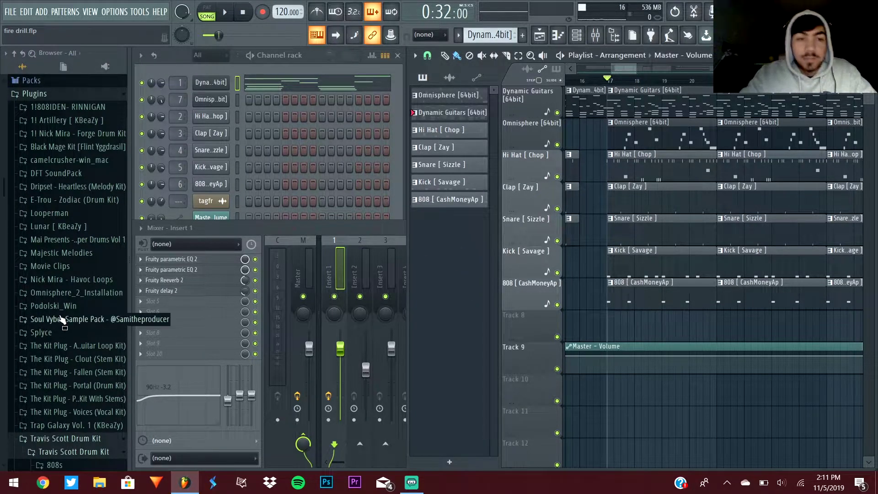
{"action": "scroll", "coordinate": [96, 256], "scroll_direction": "down", "scroll_amount": 3}
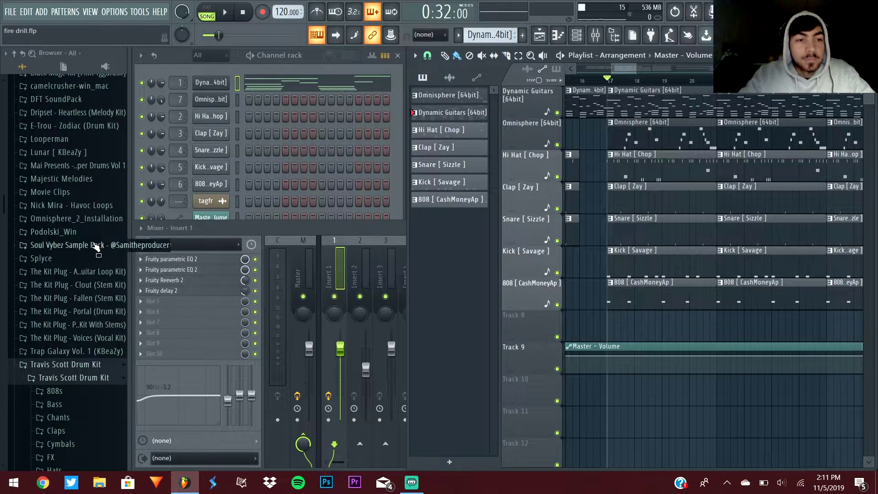
{"action": "left_click", "coordinate": [94, 364]}
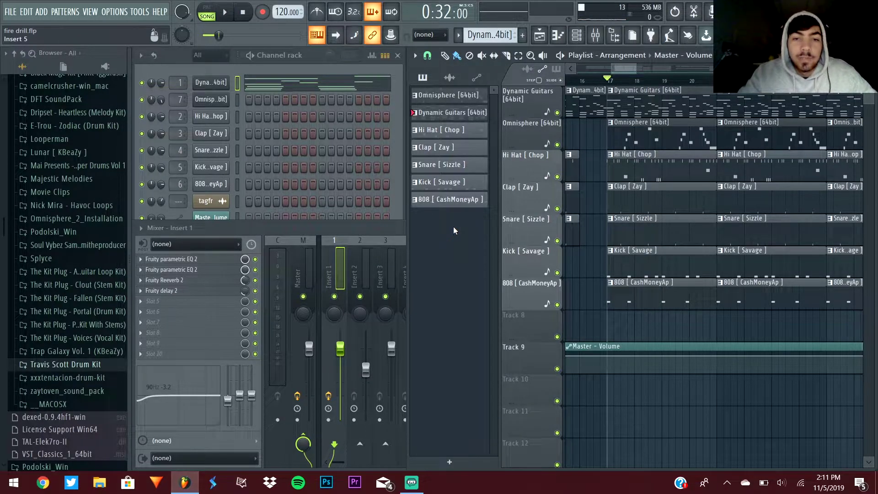
- Reset the song position to the start and open the Omnisphere channel to look through its patch categories
{"action": "left_click", "coordinate": [243, 12]}
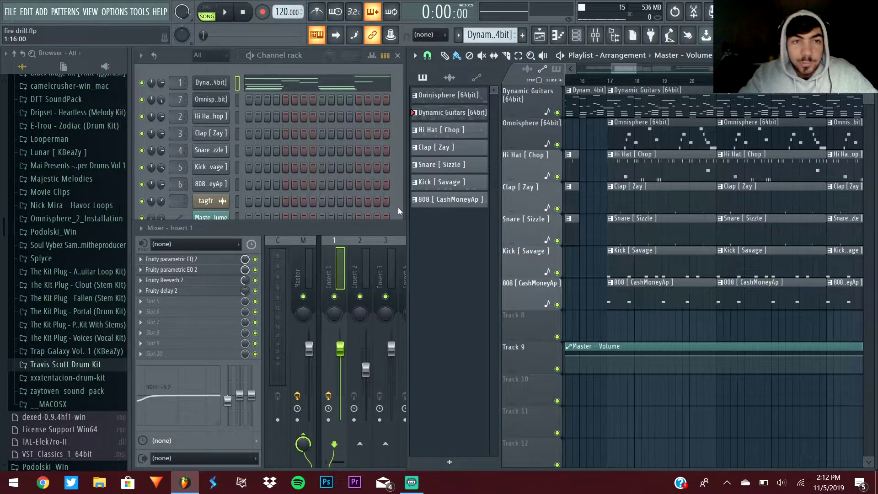
{"action": "left_click", "coordinate": [211, 99]}
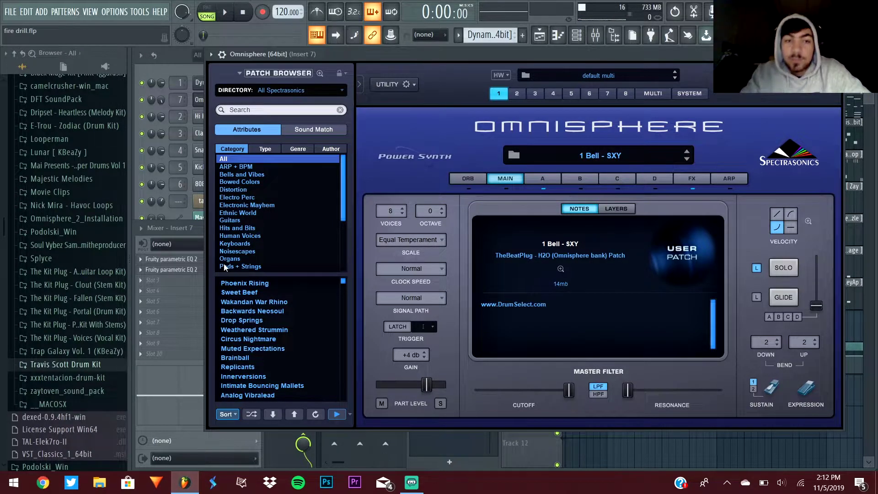
{"action": "scroll", "coordinate": [229, 204], "scroll_direction": "down", "scroll_amount": 4}
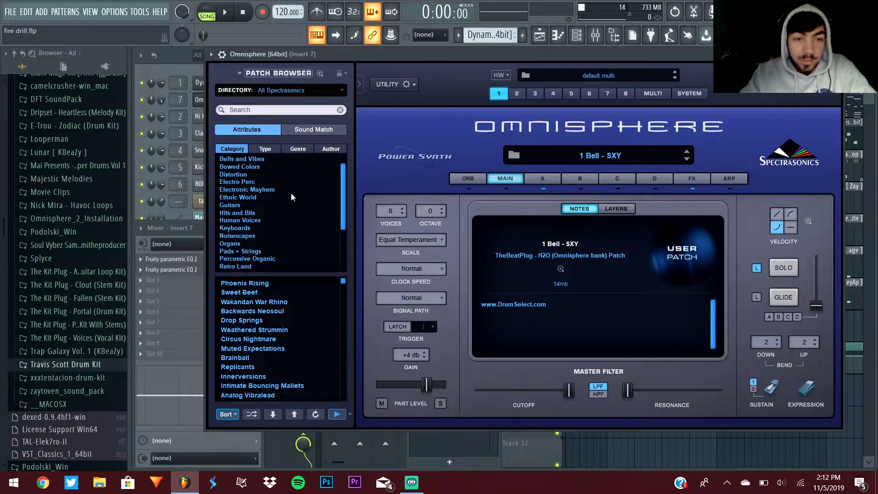
{"action": "scroll", "coordinate": [256, 242], "scroll_direction": "up", "scroll_amount": 4}
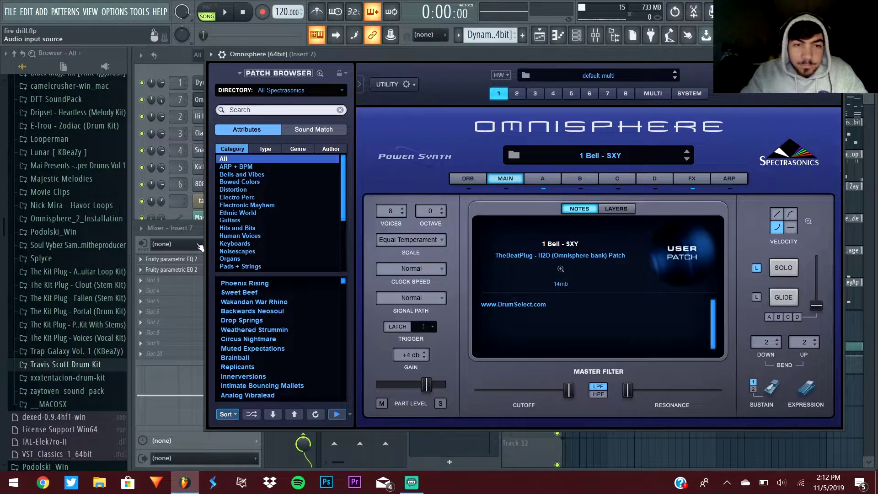
{"action": "scroll", "coordinate": [279, 244], "scroll_direction": "down", "scroll_amount": 2}
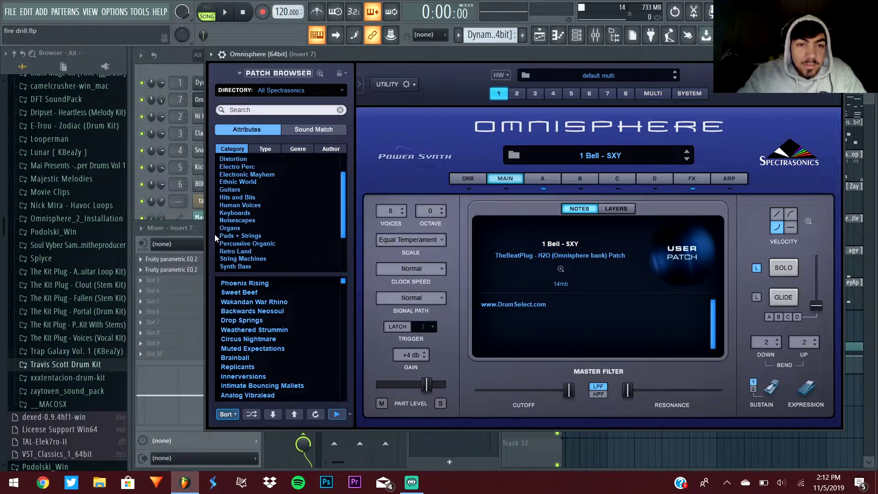
- Filter the Omnisphere patch browser to the Keyboards category and look through the first patches it offers
{"action": "left_click", "coordinate": [250, 213]}
{"action": "scroll", "coordinate": [319, 380], "scroll_direction": "down", "scroll_amount": 3}
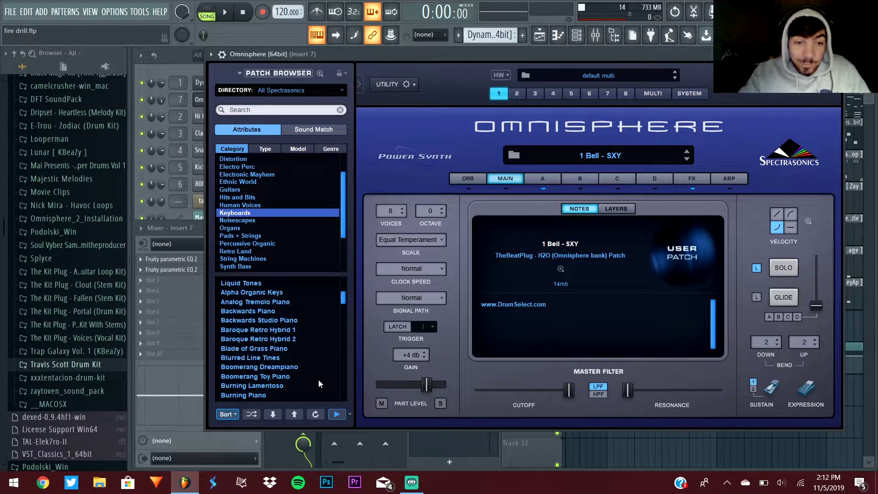
{"action": "scroll", "coordinate": [295, 352], "scroll_direction": "up", "scroll_amount": 3}
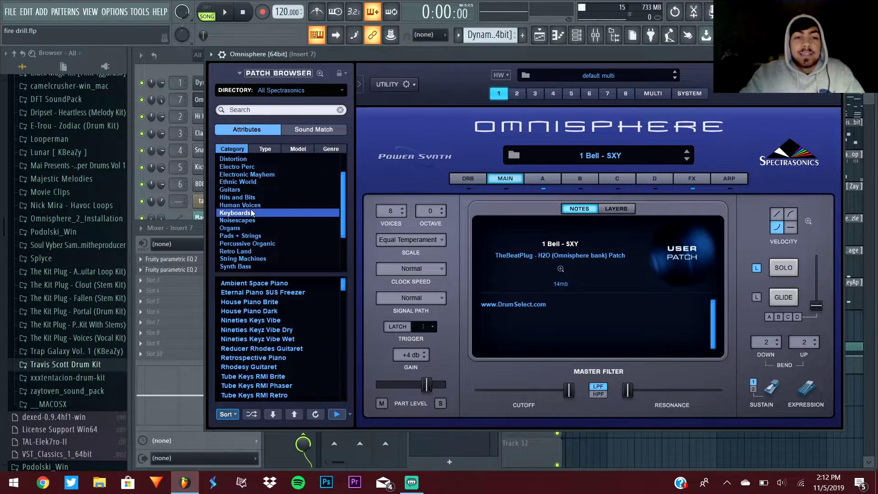
{"action": "scroll", "coordinate": [231, 238], "scroll_direction": "up", "scroll_amount": 2}
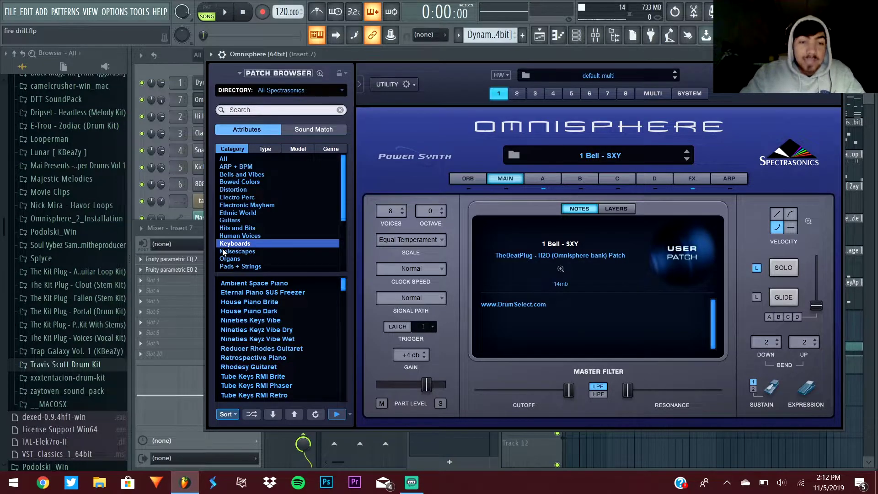
{"action": "scroll", "coordinate": [228, 309], "scroll_direction": "down", "scroll_amount": 10}
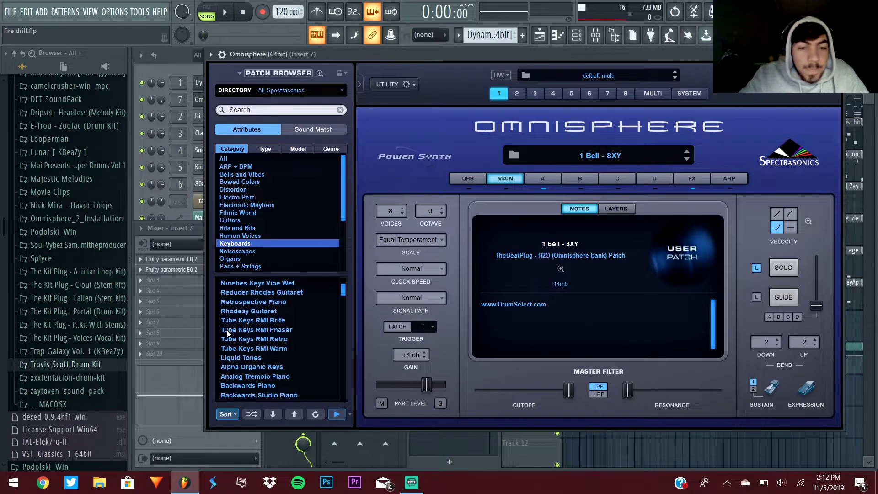
{"action": "scroll", "coordinate": [278, 345], "scroll_direction": "down", "scroll_amount": 5}
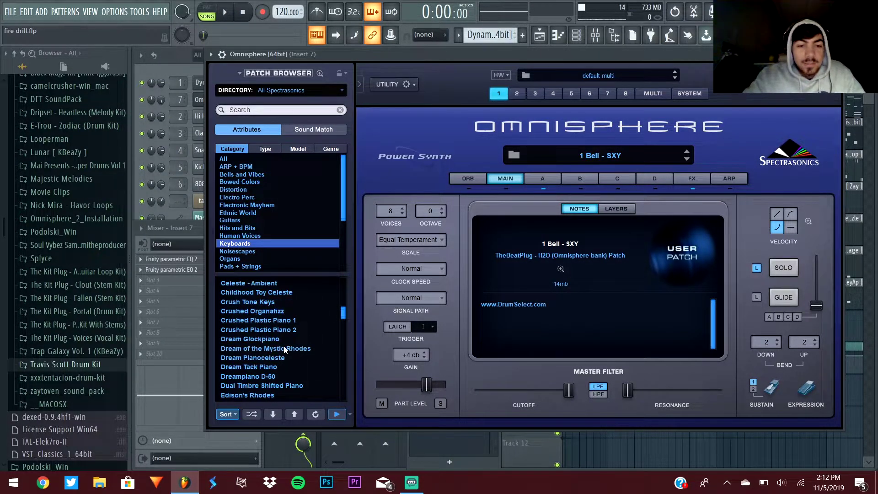
{"action": "scroll", "coordinate": [254, 360], "scroll_direction": "up", "scroll_amount": 10}
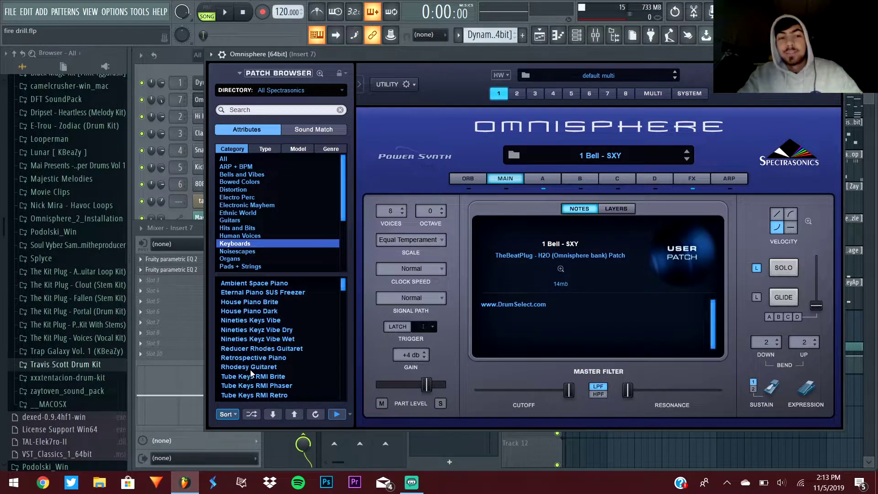
- Look over the remaining sound categories and browse the Keyboards patches through to the end of the list
{"action": "scroll", "coordinate": [264, 207], "scroll_direction": "down", "scroll_amount": 5}
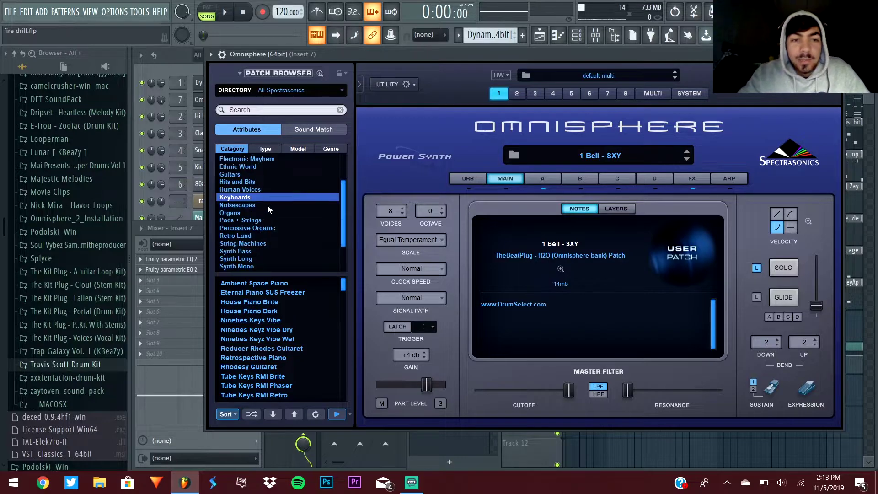
{"action": "scroll", "coordinate": [271, 347], "scroll_direction": "down", "scroll_amount": 5}
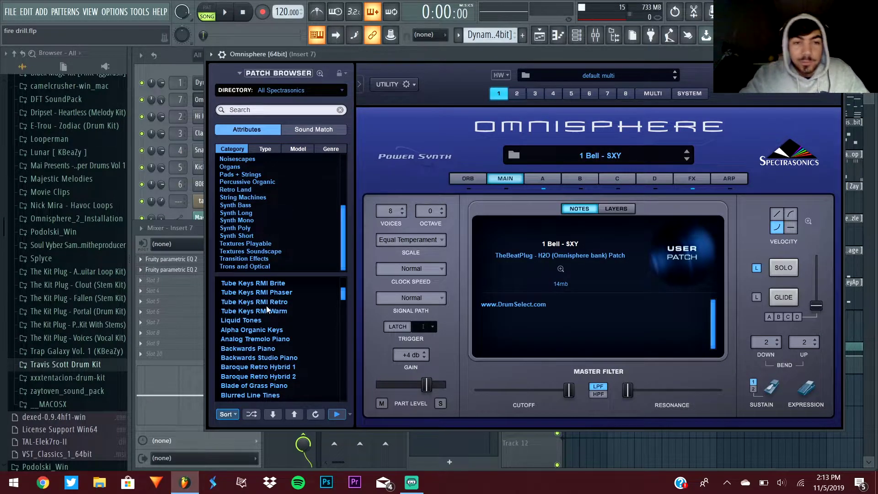
{"action": "scroll", "coordinate": [270, 331], "scroll_direction": "down", "scroll_amount": 6}
{"action": "scroll", "coordinate": [262, 228], "scroll_direction": "up", "scroll_amount": 4}
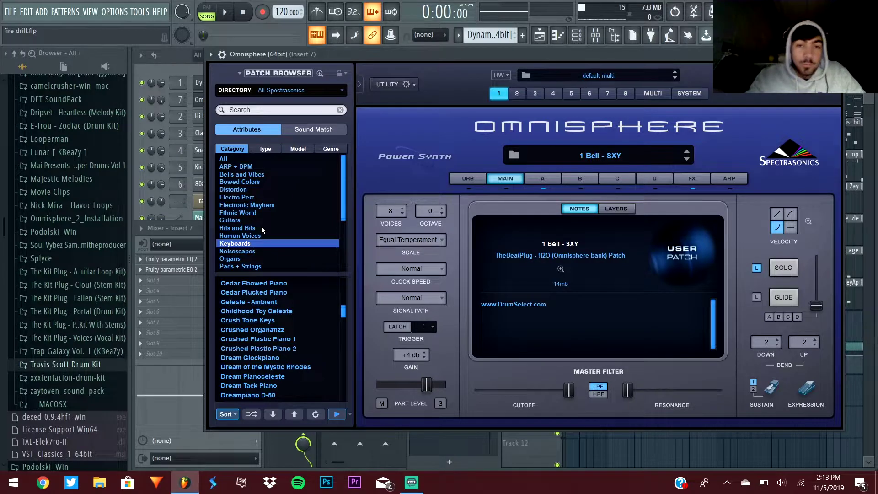
{"action": "scroll", "coordinate": [293, 348], "scroll_direction": "down", "scroll_amount": 12}
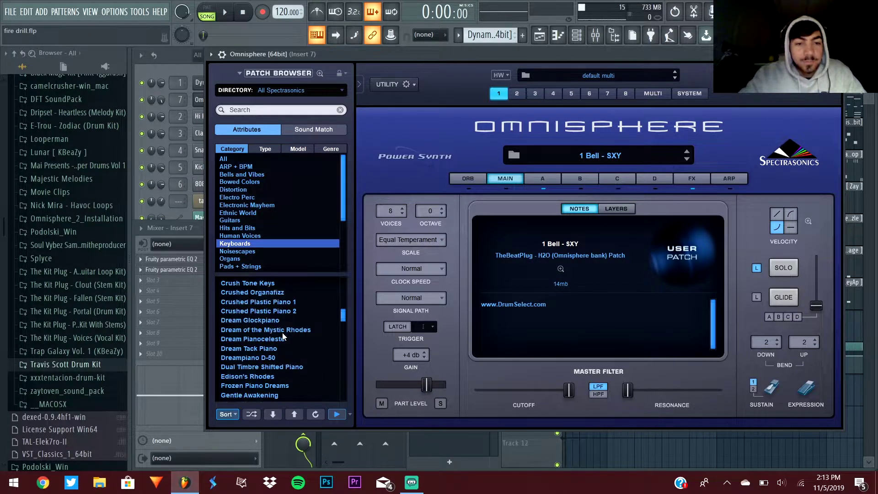
{"action": "scroll", "coordinate": [273, 351], "scroll_direction": "down", "scroll_amount": 15}
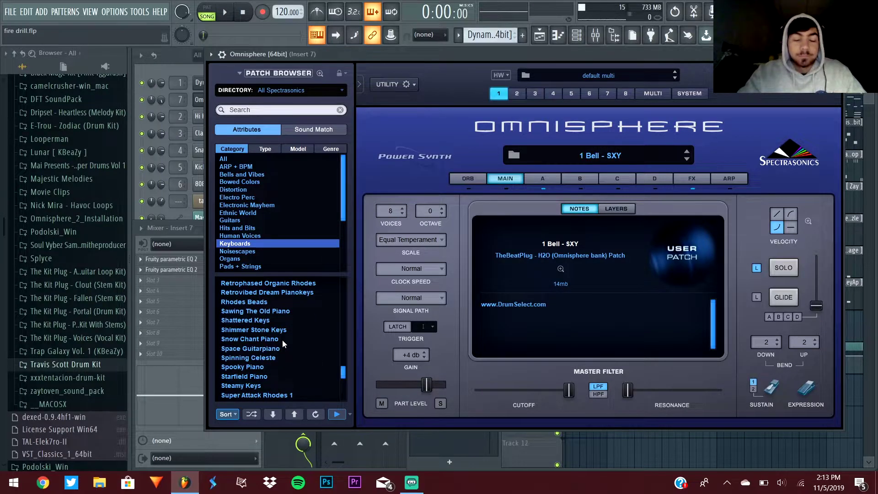
{"action": "scroll", "coordinate": [269, 363], "scroll_direction": "down", "scroll_amount": 10}
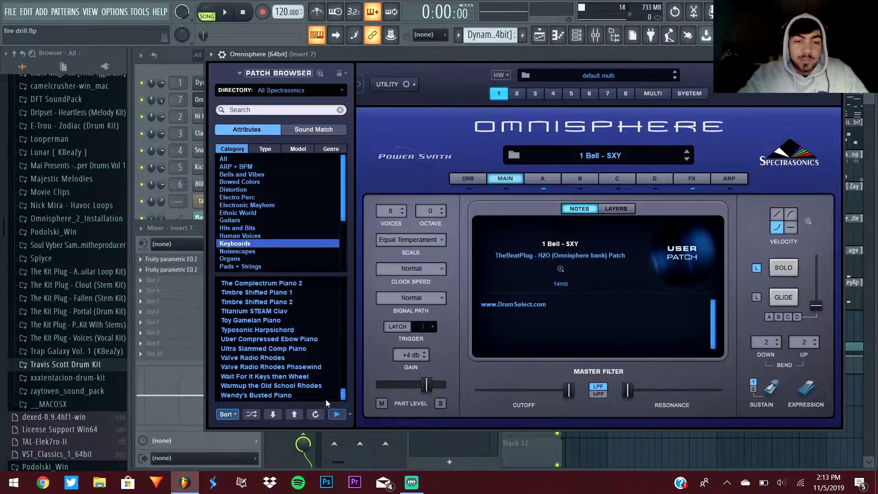
{"action": "scroll", "coordinate": [263, 342], "scroll_direction": "up", "scroll_amount": 10}
{"action": "scroll", "coordinate": [265, 311], "scroll_direction": "up", "scroll_amount": 12}
{"action": "scroll", "coordinate": [264, 314], "scroll_direction": "up", "scroll_amount": 15}
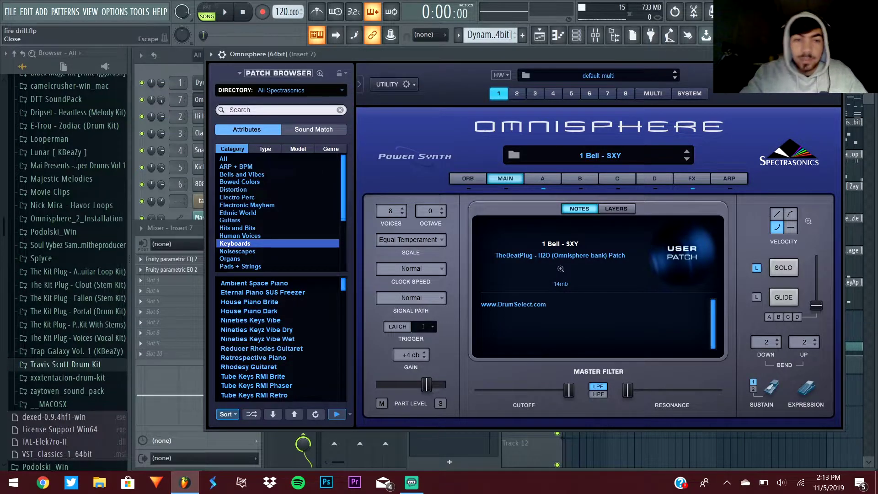
- Close the Omnisphere window and open the channel's piano roll to view the ghosted guitar notes
{"action": "left_click", "coordinate": [839, 54]}
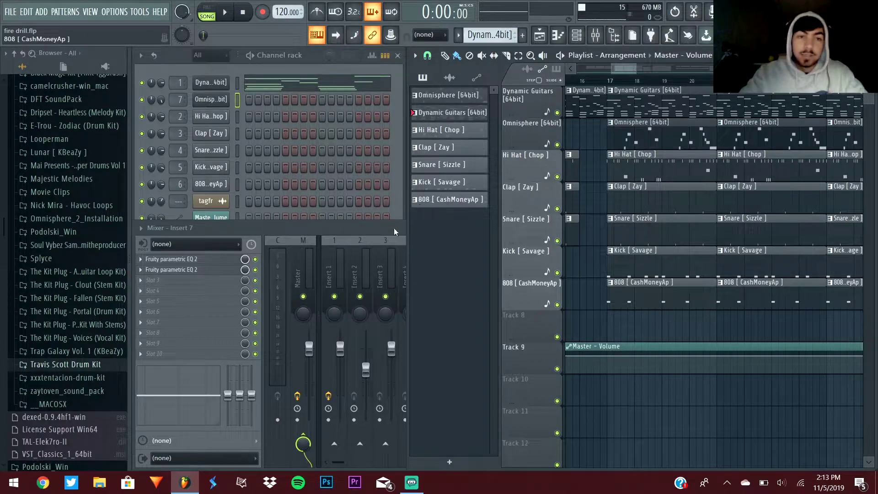
{"action": "left_click", "coordinate": [557, 35]}
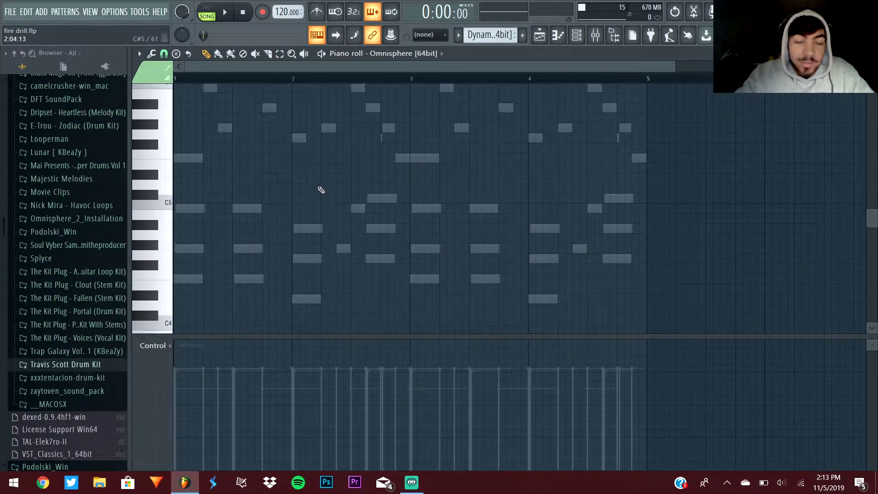
{"action": "scroll", "coordinate": [240, 277], "scroll_direction": "up", "scroll_amount": 3}
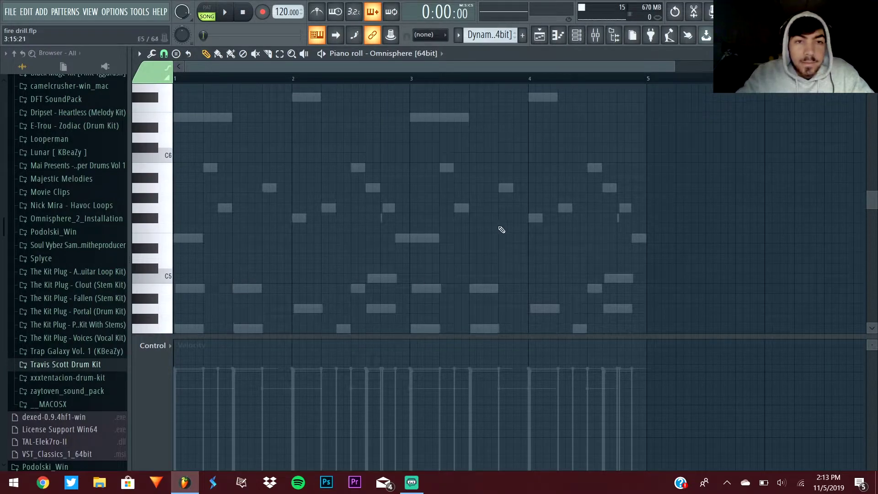
{"action": "scroll", "coordinate": [412, 201], "scroll_direction": "up", "scroll_amount": 3}
{"action": "scroll", "coordinate": [266, 192], "scroll_direction": "down", "scroll_amount": 6}
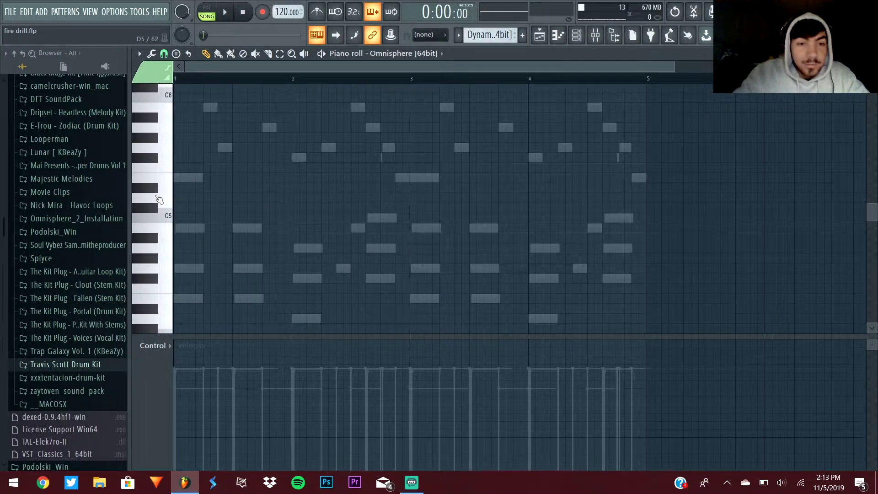
{"action": "left_click", "coordinate": [180, 298]}
{"action": "left_click_drag", "start_coordinate": [185, 300], "coordinate": [203, 300]}
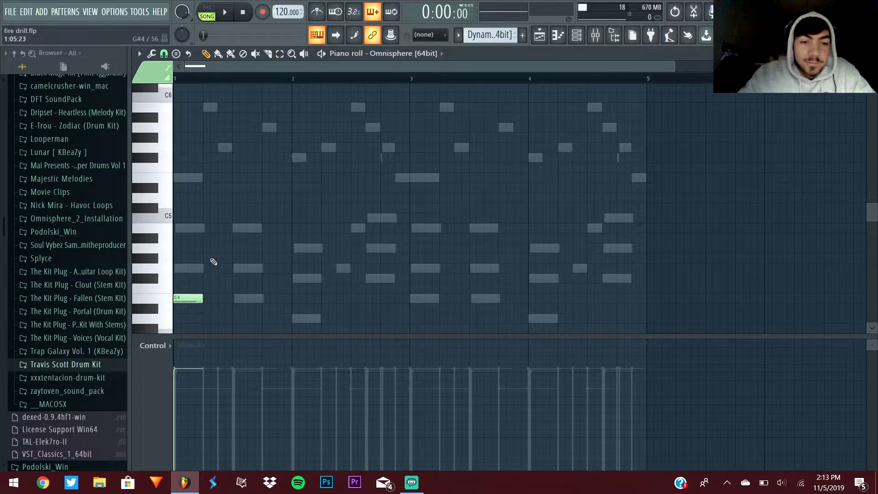
{"action": "scroll", "coordinate": [211, 267], "scroll_direction": "down", "scroll_amount": 6}
{"action": "scroll", "coordinate": [192, 234], "scroll_direction": "up", "scroll_amount": 5}
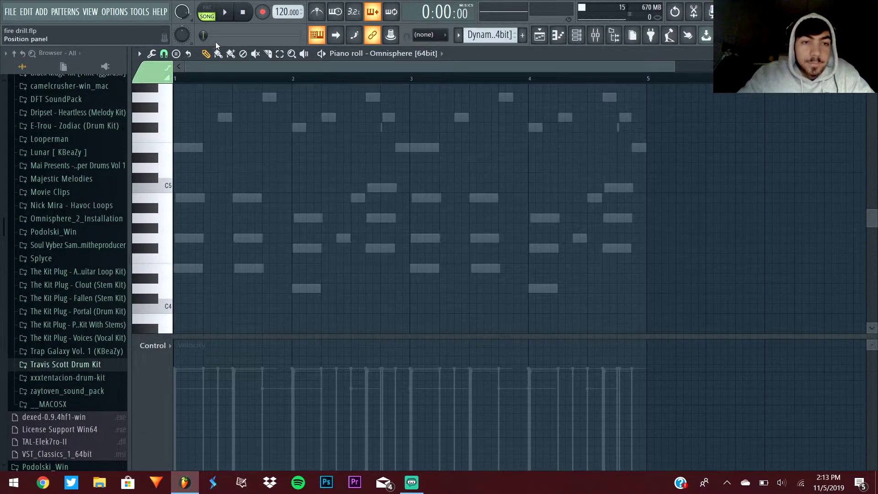
{"action": "left_click", "coordinate": [176, 53]}
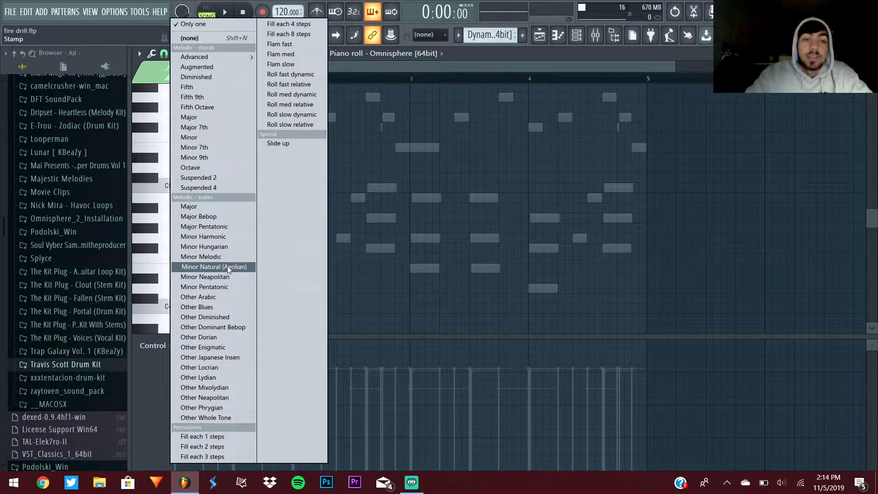
{"action": "left_click", "coordinate": [412, 229]}
{"action": "right_click", "coordinate": [422, 228]}
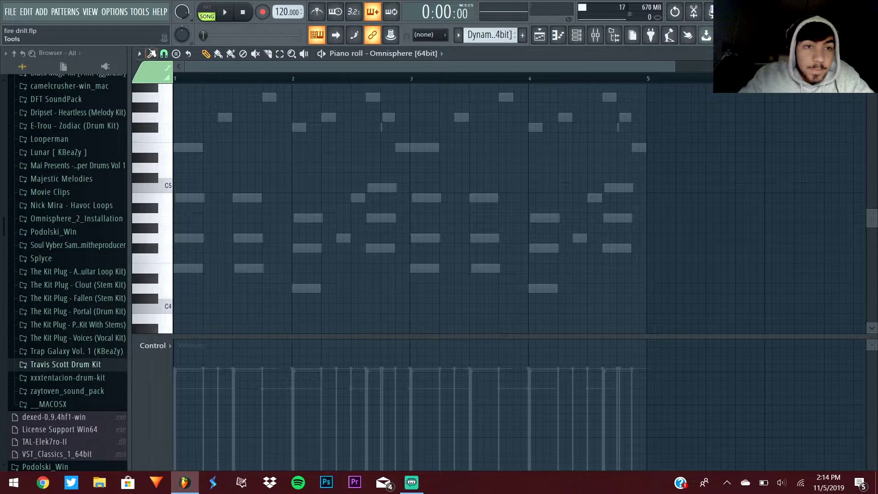
- Stamp a Minor Natural (Aeolian) scale from E4 at the start of bar 1 in the Omnisphere piano roll
{"action": "left_click", "coordinate": [177, 54]}
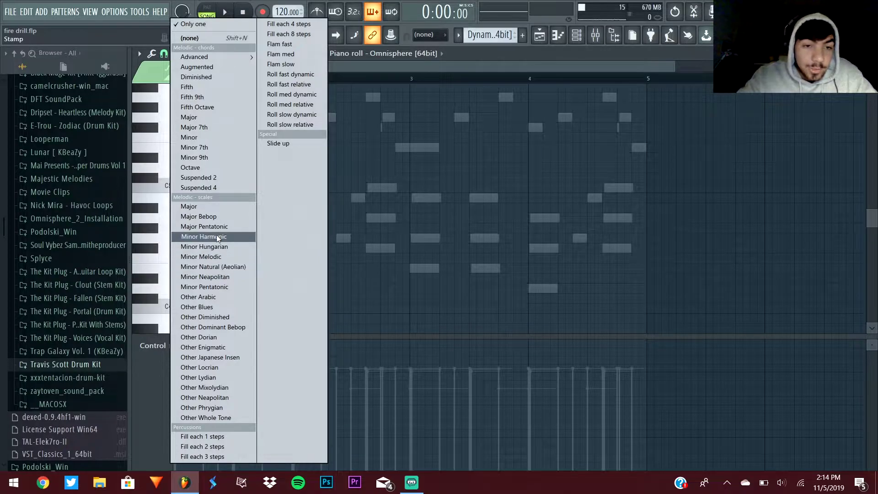
{"action": "left_click", "coordinate": [229, 274]}
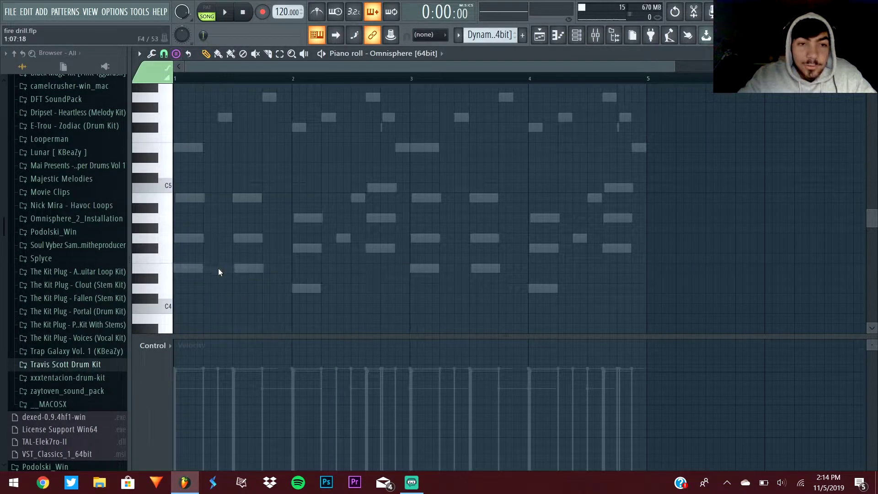
{"action": "left_click", "coordinate": [187, 267]}
{"action": "scroll", "coordinate": [229, 183], "scroll_direction": "up", "scroll_amount": 1}
- Stamp the Minor Natural (Aeolian) scale again from E5, E6 and E7 to extend the guide upward
{"action": "left_click", "coordinate": [164, 54]}
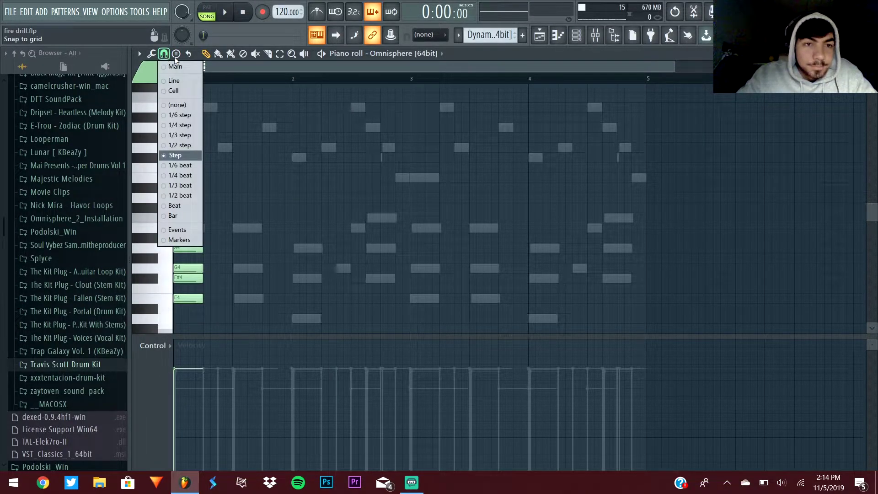
{"action": "left_click", "coordinate": [176, 54]}
{"action": "left_click", "coordinate": [203, 26]}
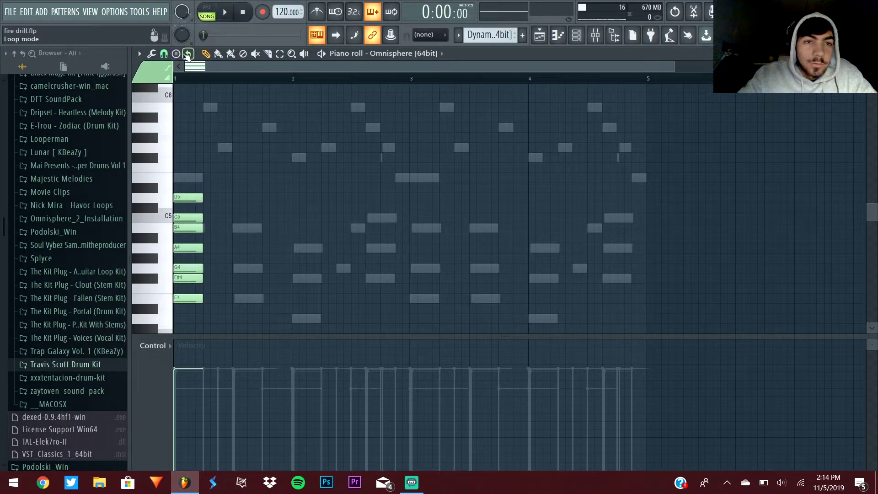
{"action": "left_click", "coordinate": [176, 54]}
{"action": "left_click", "coordinate": [229, 275]}
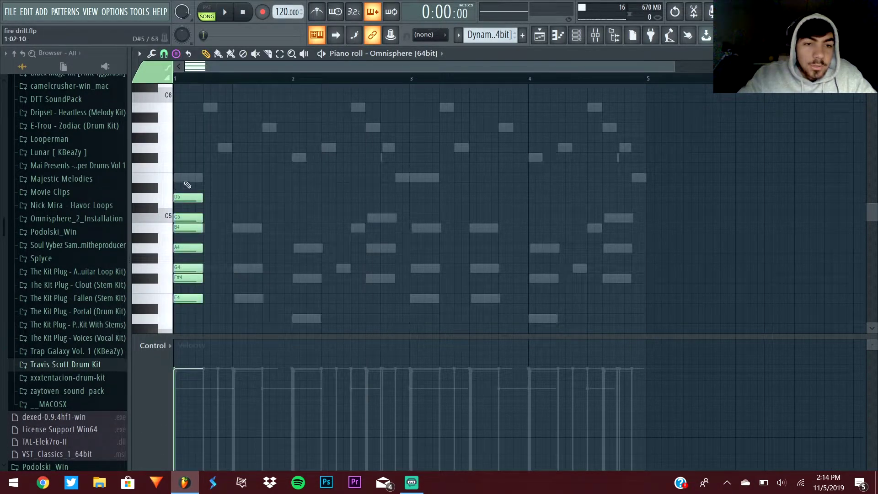
{"action": "left_click", "coordinate": [179, 176]}
{"action": "scroll", "coordinate": [178, 160], "scroll_direction": "up", "scroll_amount": 3}
{"action": "key", "text": "ctrl+Up"}
{"action": "scroll", "coordinate": [179, 156], "scroll_direction": "up", "scroll_amount": 4}
{"action": "key", "text": "ctrl+Up"}
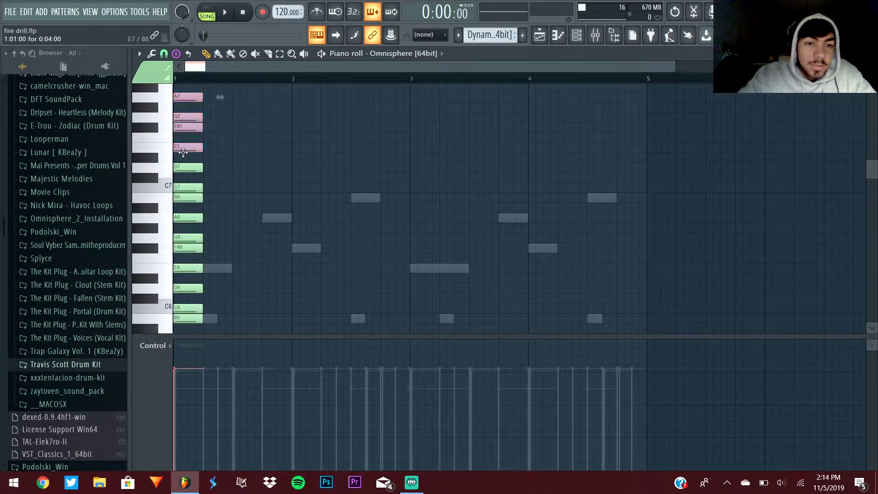
- Stamp one more Minor Natural (Aeolian) scale from E3, directly below the E4 scale at the start of bar 1
{"action": "scroll", "coordinate": [191, 169], "scroll_direction": "up", "scroll_amount": 2}
{"action": "scroll", "coordinate": [192, 183], "scroll_direction": "down", "scroll_amount": 10}
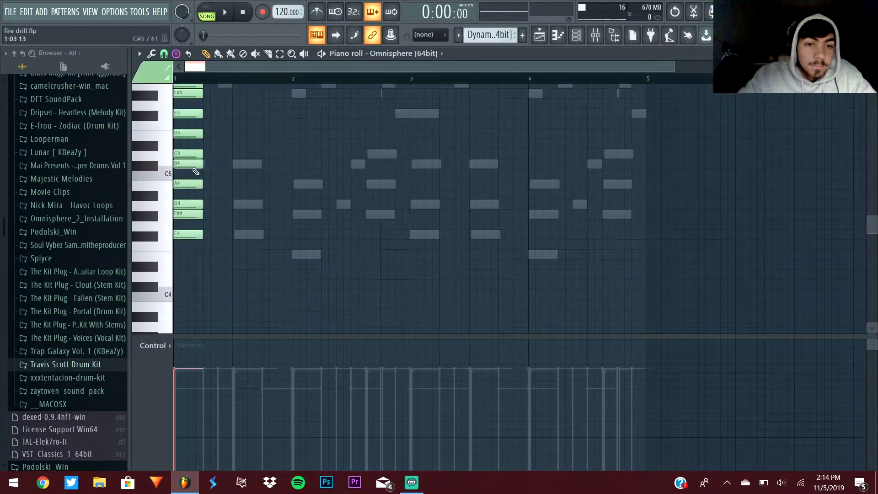
{"action": "key", "text": "ctrl+Down"}
{"action": "key", "text": "ctrl+Down"}
{"action": "key", "text": "ctrl+Down"}
{"action": "key", "text": "alt+Down"}
{"action": "key", "text": "alt+Down"}
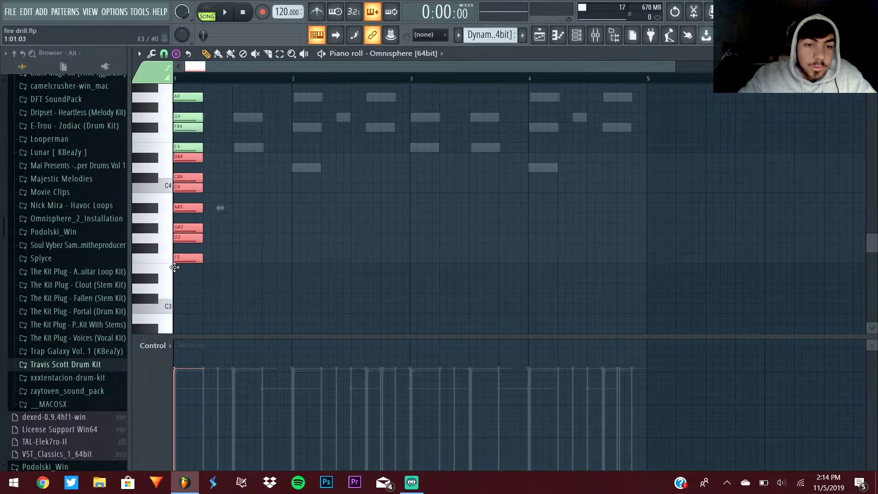
- Switch the piano roll to Dynamic Guitars and compare its melody notes with the ghosted scale guide
{"action": "left_click", "coordinate": [393, 54]}
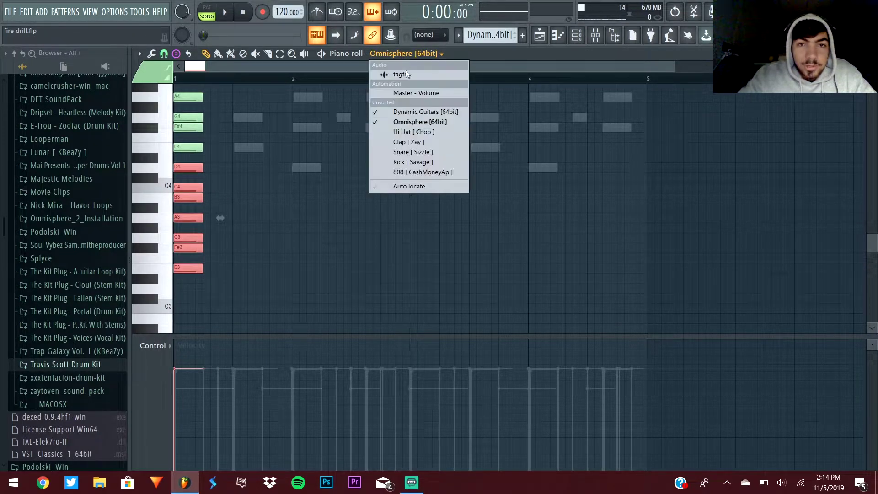
{"action": "left_click", "coordinate": [418, 109]}
{"action": "scroll", "coordinate": [204, 224], "scroll_direction": "up", "scroll_amount": 6}
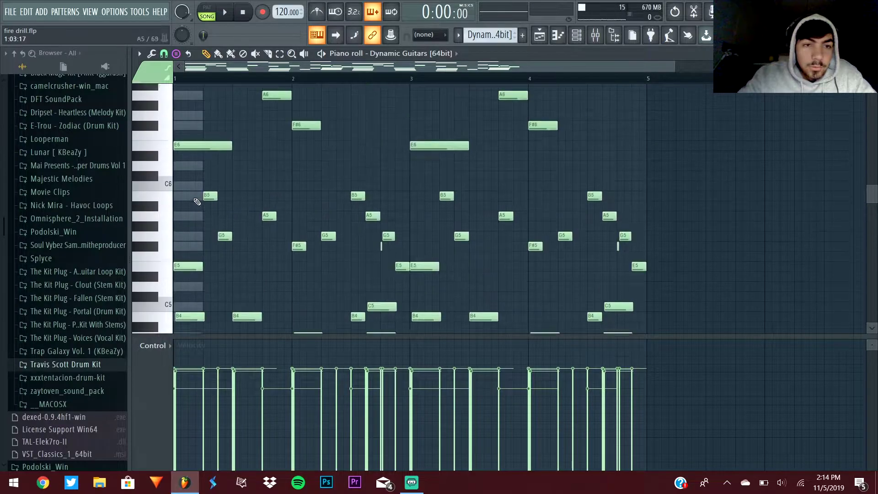
{"action": "left_click", "coordinate": [452, 54]}
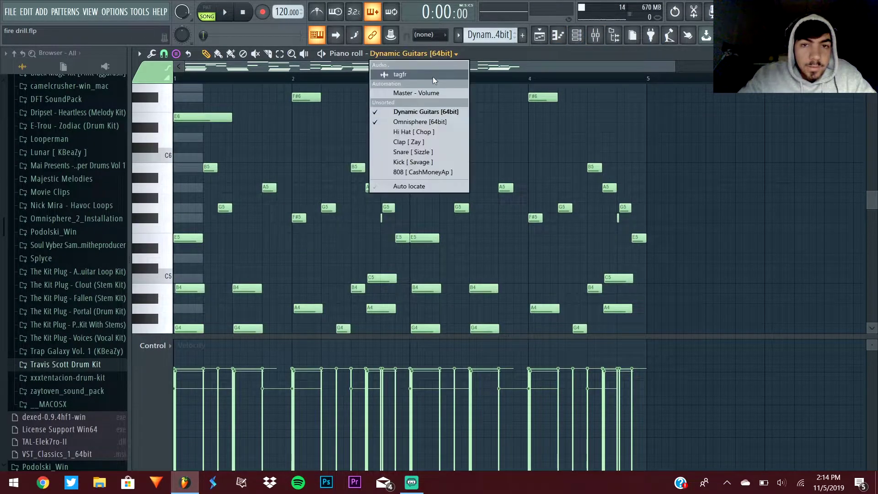
{"action": "left_click", "coordinate": [393, 109]}
{"action": "scroll", "coordinate": [237, 215], "scroll_direction": "down", "scroll_amount": 2}
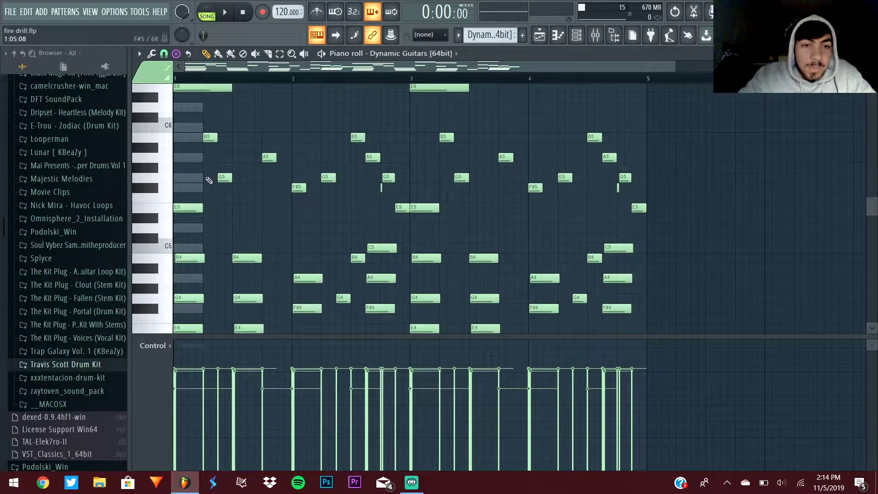
- Remove the stray scale stamped above the guitar melody and set the stamp to none
{"action": "scroll", "coordinate": [217, 164], "scroll_direction": "up", "scroll_amount": 4}
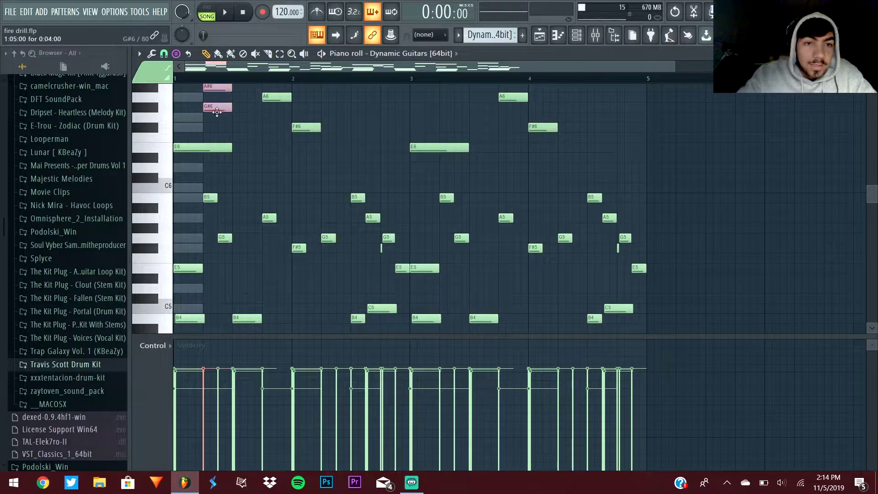
{"action": "left_click", "coordinate": [176, 53]}
{"action": "left_click", "coordinate": [196, 33]}
{"action": "left_click_drag", "start_coordinate": [224, 137], "coordinate": [231, 158]}
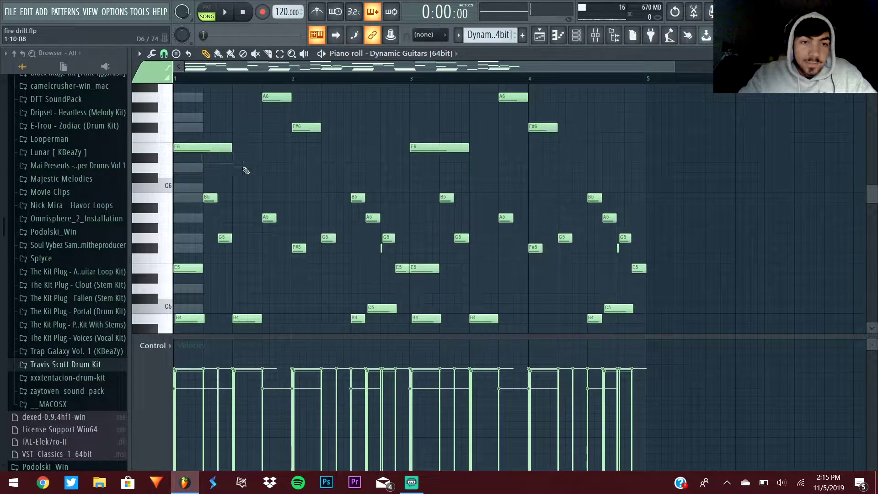
- Look over the lower guitar notes, close the piano roll, and review the playlist arrangement from bar 1 to the drop at bar 17
{"action": "scroll", "coordinate": [233, 174], "scroll_direction": "down", "scroll_amount": 5}
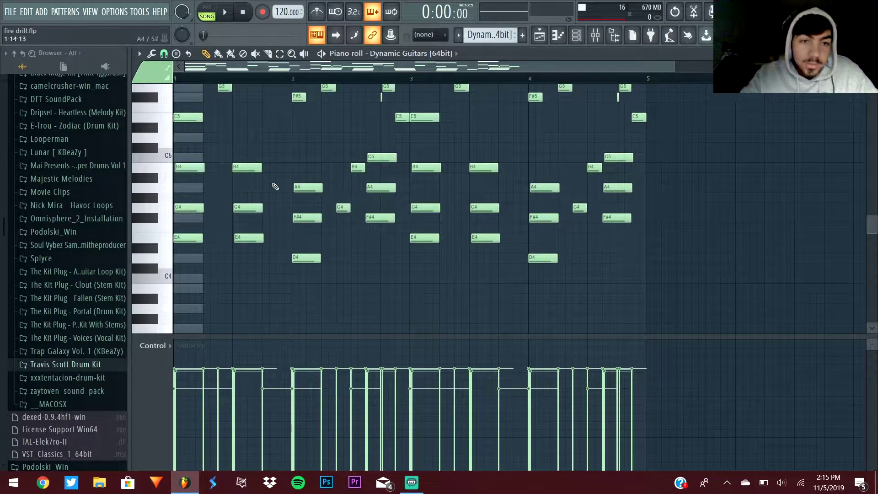
{"action": "scroll", "coordinate": [232, 174], "scroll_direction": "up", "scroll_amount": 2}
{"action": "key", "text": "F7"}
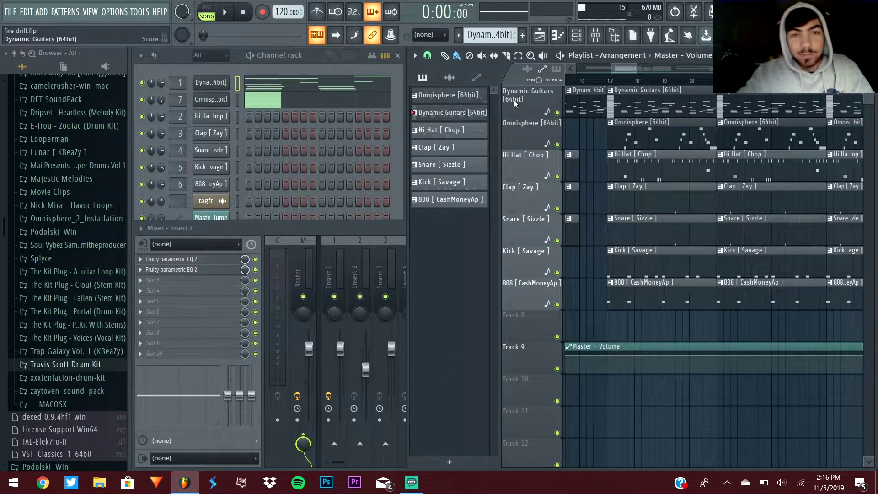
{"action": "left_click_drag", "start_coordinate": [623, 69], "coordinate": [590, 86]}
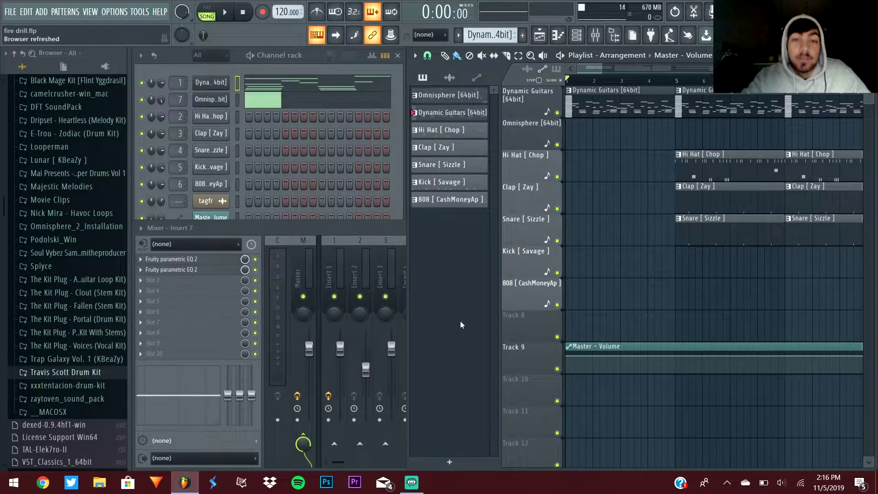
{"action": "left_click_drag", "start_coordinate": [585, 68], "coordinate": [621, 85]}
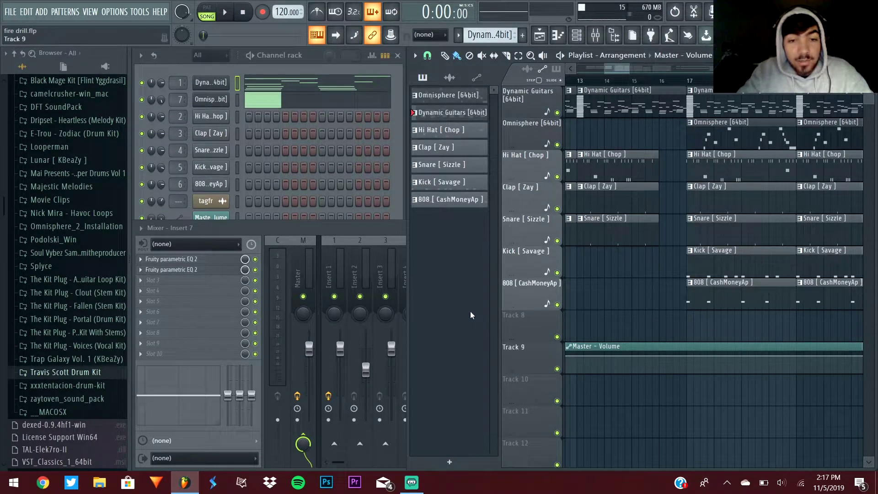
- Play the song from bar 17 and check the track levels in the mixer
{"action": "left_click", "coordinate": [388, 226]}
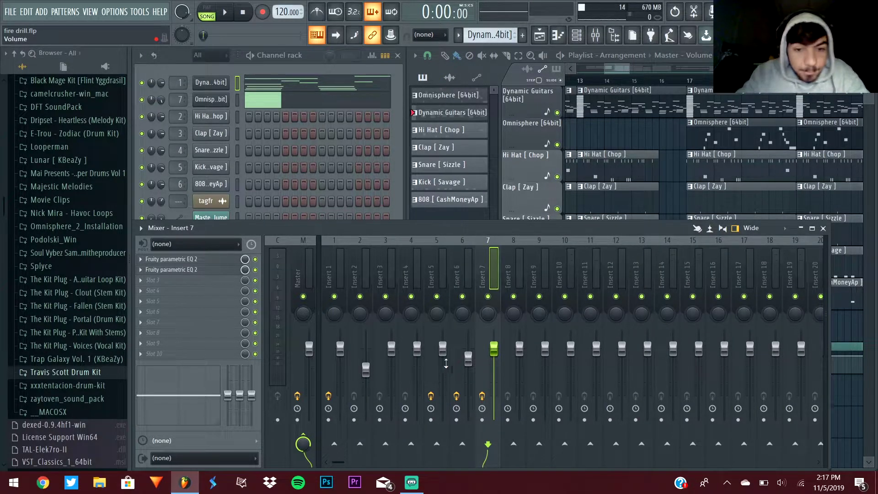
{"action": "left_click", "coordinate": [437, 215]}
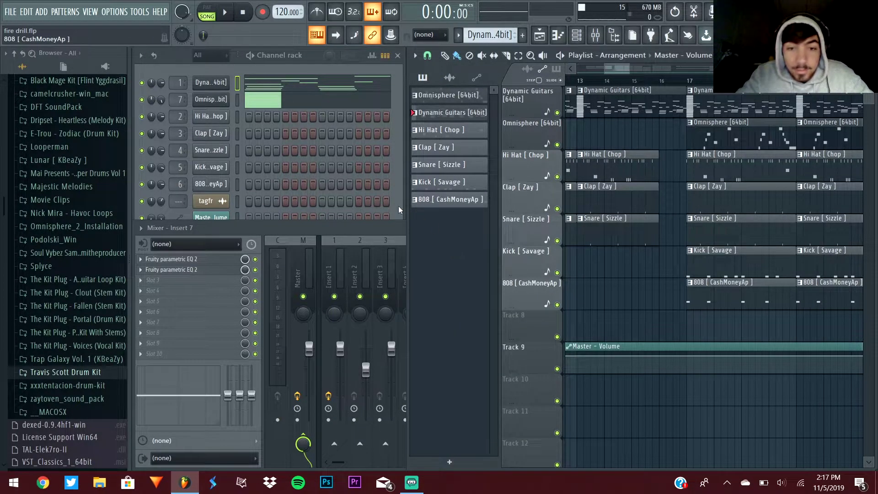
{"action": "left_click", "coordinate": [378, 227]}
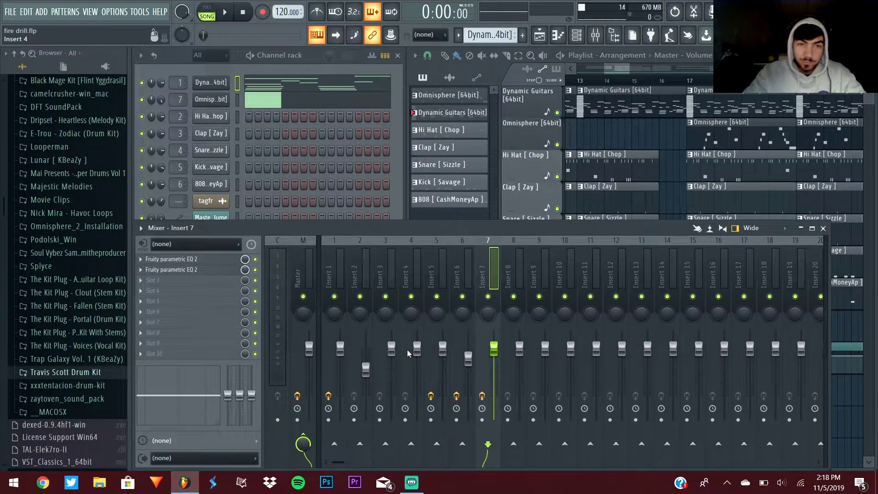
{"action": "left_click", "coordinate": [687, 83]}
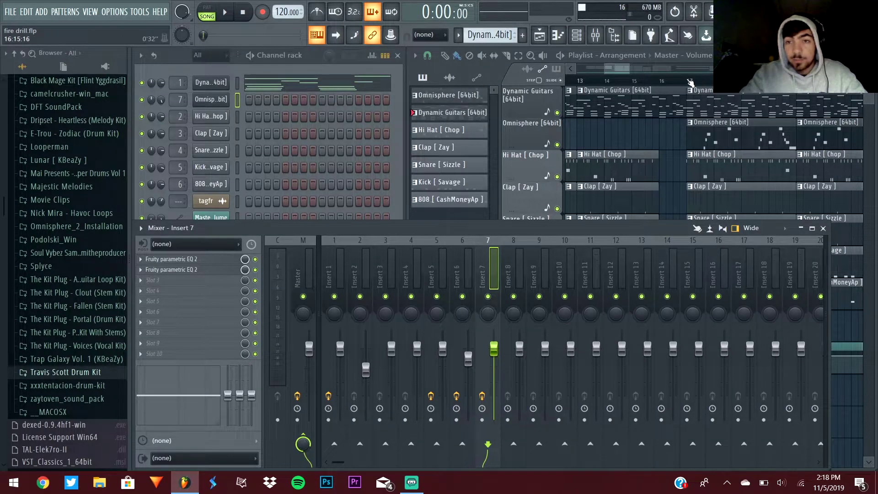
{"action": "key", "text": "space"}
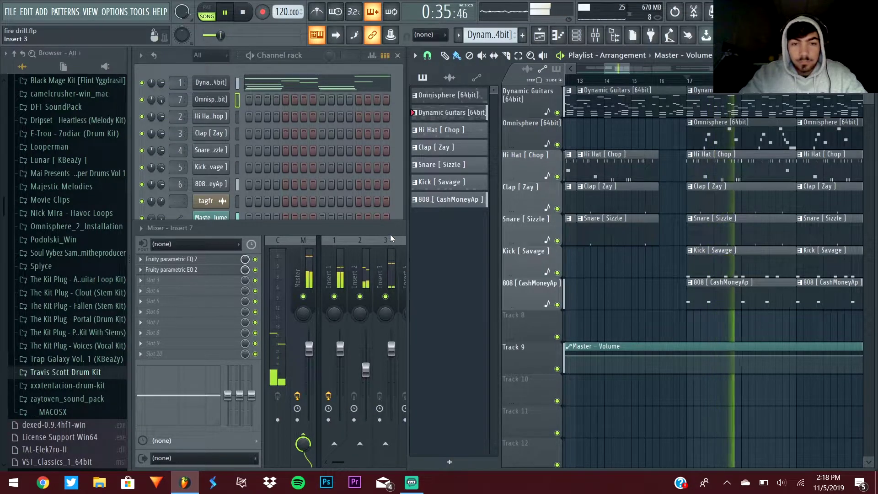
{"action": "key", "text": "space"}
{"action": "left_click", "coordinate": [365, 228]}
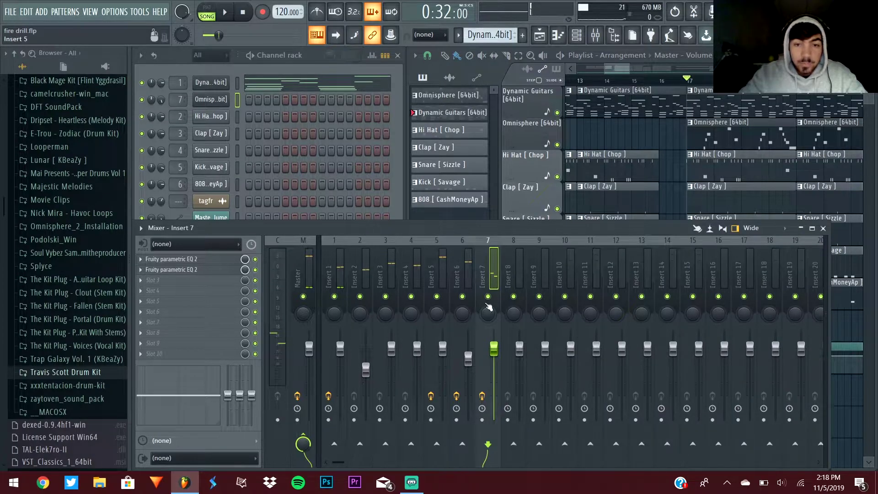
- Try an unbalanced mix: reset Insert 2's volume, lower Inserts 1, 3 and 5, raise Insert 4, and play from bar 17
{"action": "right_click", "coordinate": [366, 370]}
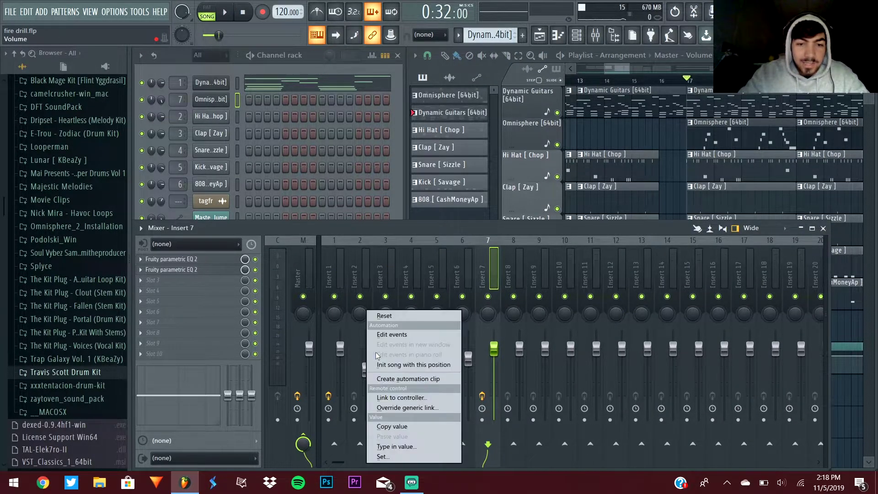
{"action": "left_click", "coordinate": [399, 315]}
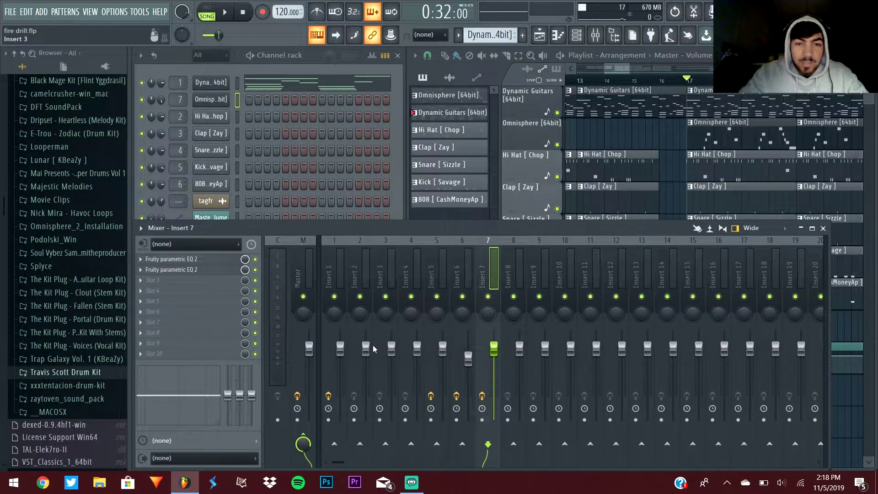
{"action": "left_click_drag", "start_coordinate": [391, 348], "coordinate": [443, 366]}
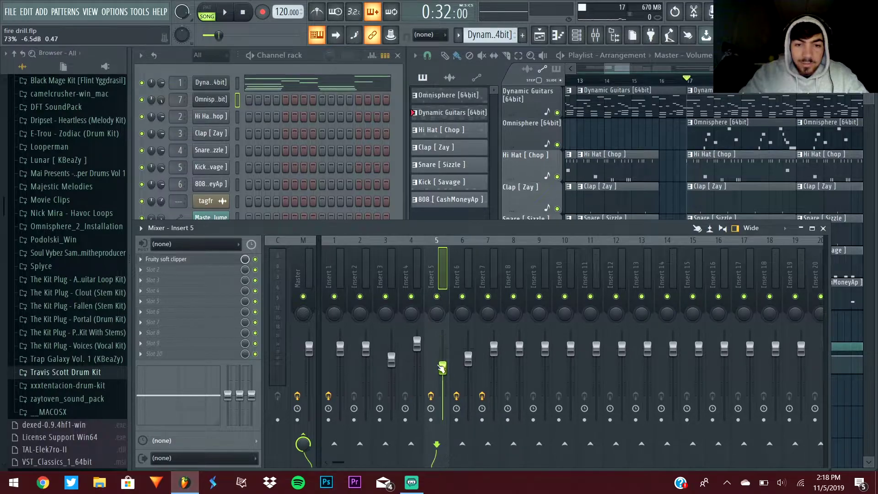
{"action": "left_click_drag", "start_coordinate": [340, 348], "coordinate": [342, 359]}
{"action": "left_click", "coordinate": [478, 210]}
{"action": "key", "text": "space"}
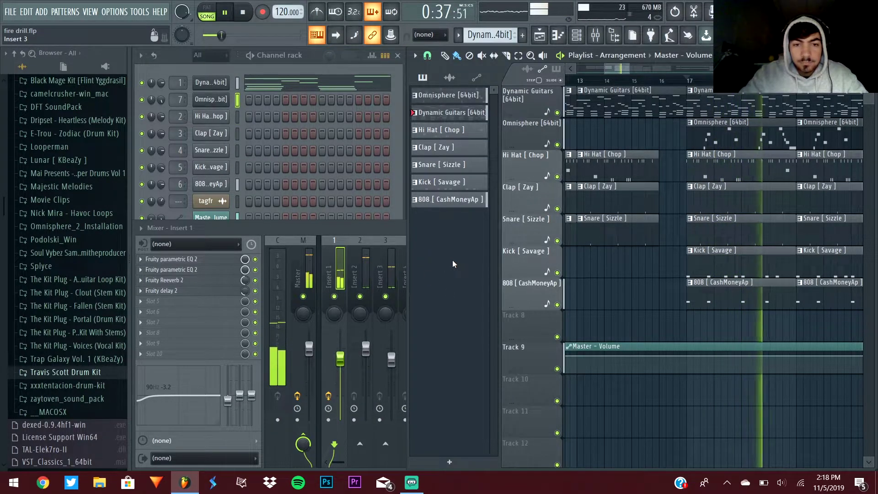
{"action": "key", "text": "space"}
- Inspect the effects loaded on the Master, Insert 1 and Insert 5 mixer tracks
{"action": "left_click", "coordinate": [341, 227]}
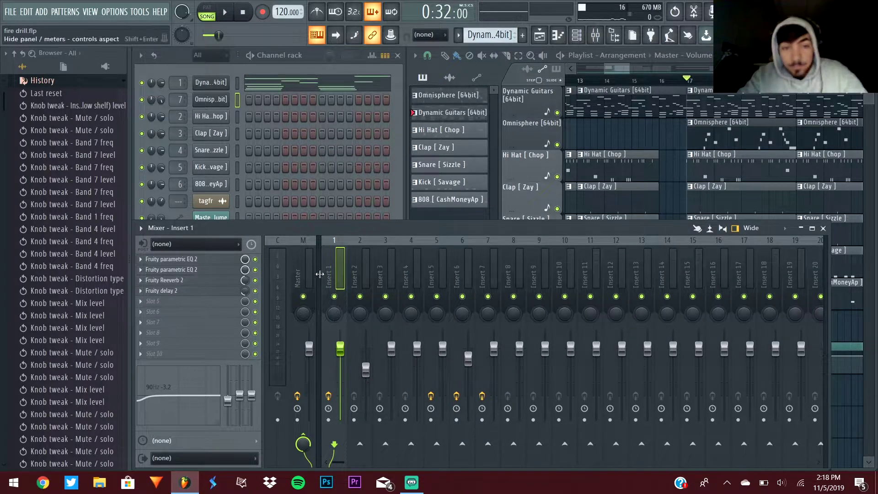
{"action": "left_click", "coordinate": [295, 260]}
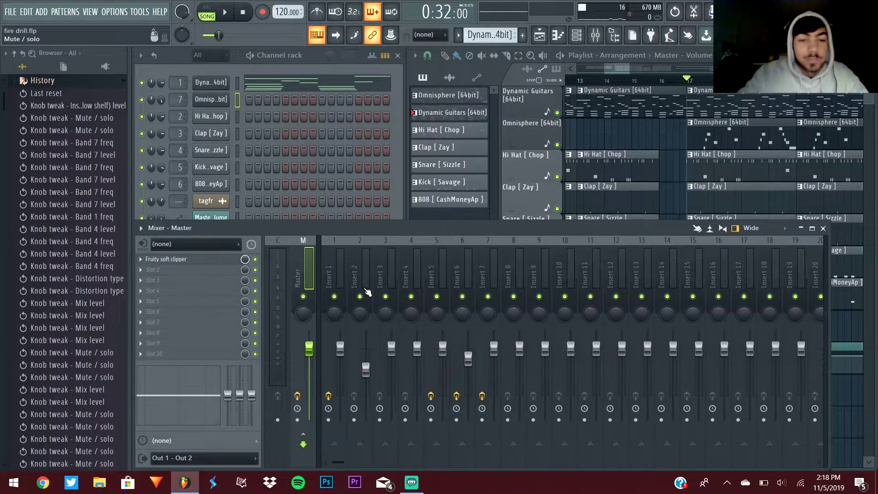
{"action": "left_click", "coordinate": [340, 271]}
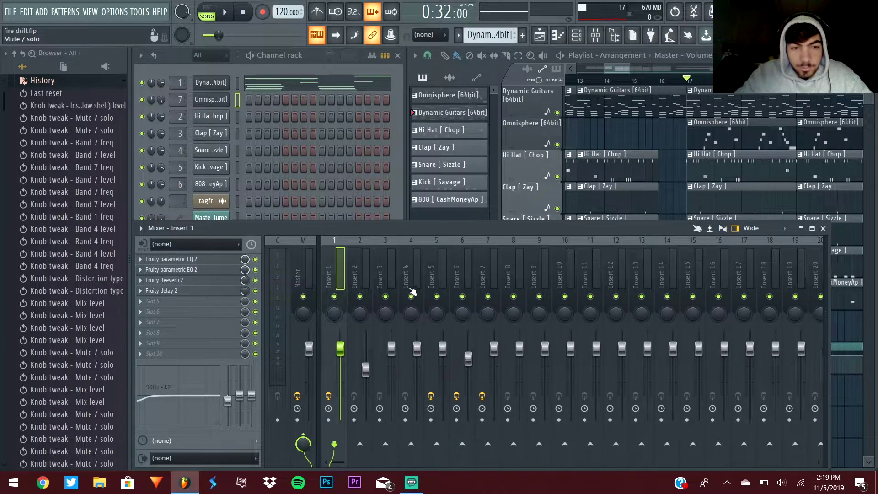
{"action": "left_click", "coordinate": [437, 274]}
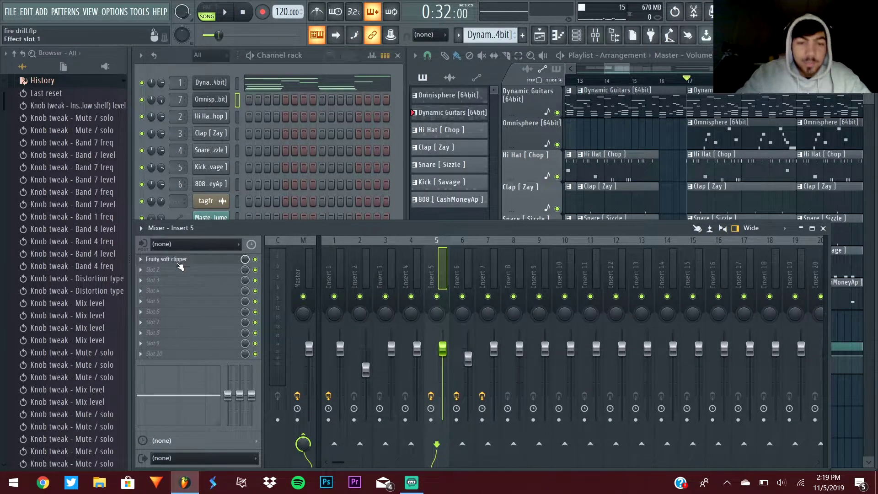
- Solo Insert 5 and play the kick from bar 17 while raising its volume
{"action": "right_click", "coordinate": [437, 297]}
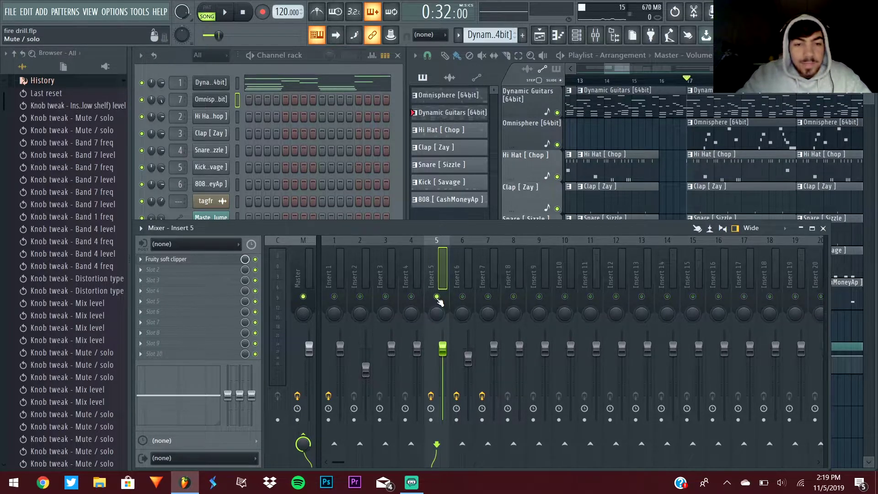
{"action": "key", "text": "space"}
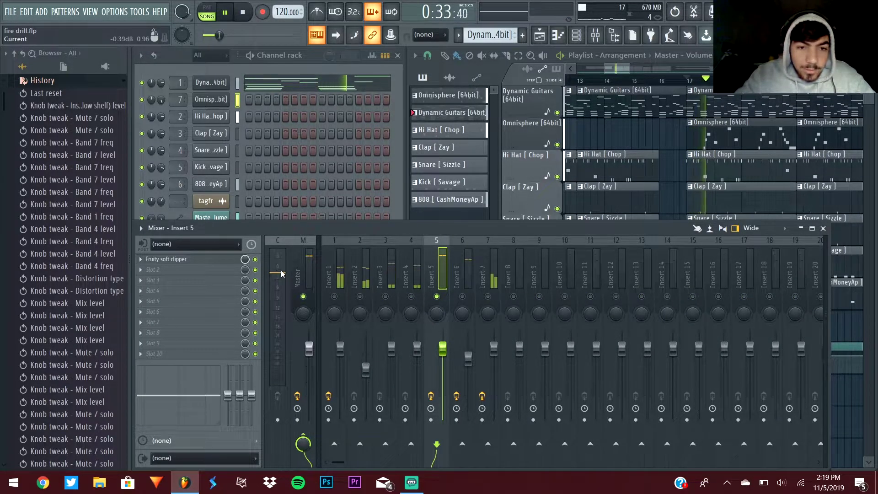
{"action": "key", "text": "space"}
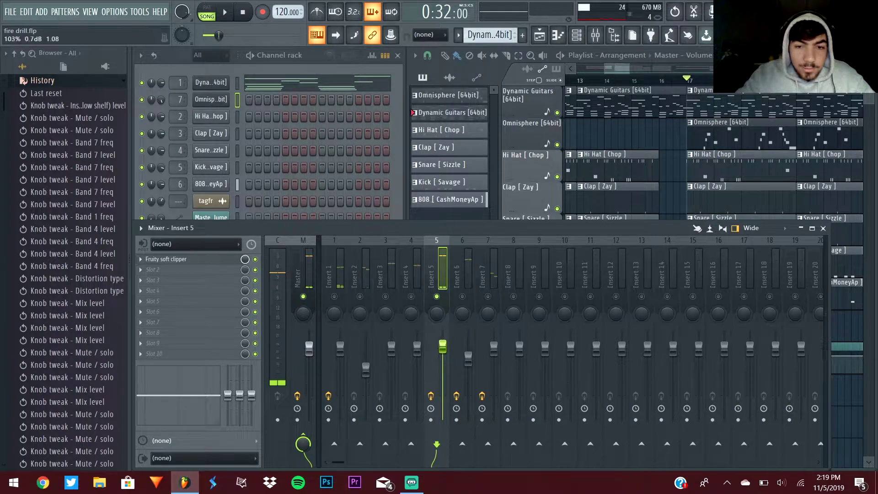
{"action": "key", "text": "space"}
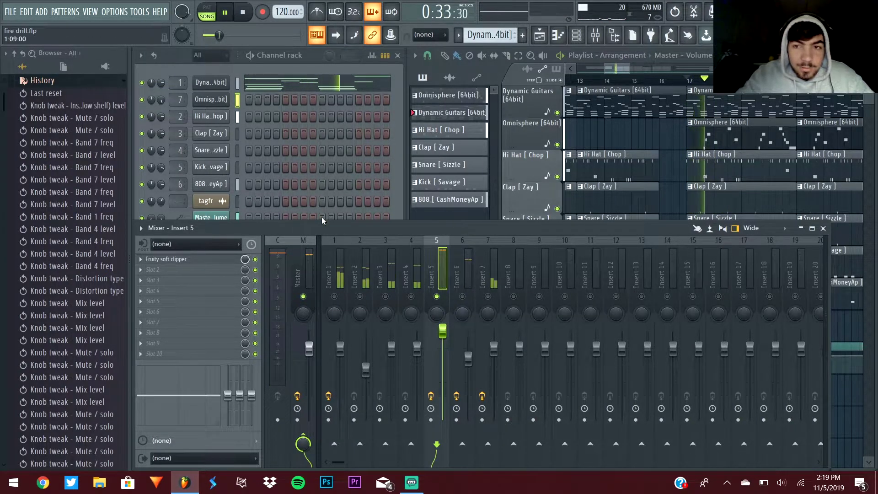
{"action": "key", "text": "space"}
- Unsolo the mixer tracks and look over the effects on Insert 6 and Insert 1
{"action": "right_click", "coordinate": [458, 256]}
{"action": "right_click", "coordinate": [464, 331]}
{"action": "key", "text": "Escape"}
{"action": "right_click", "coordinate": [337, 297]}
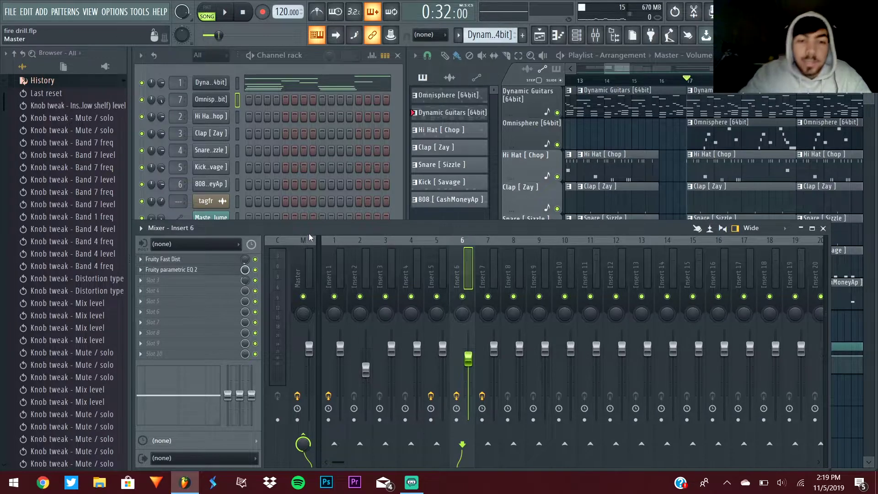
{"action": "left_click", "coordinate": [333, 273]}
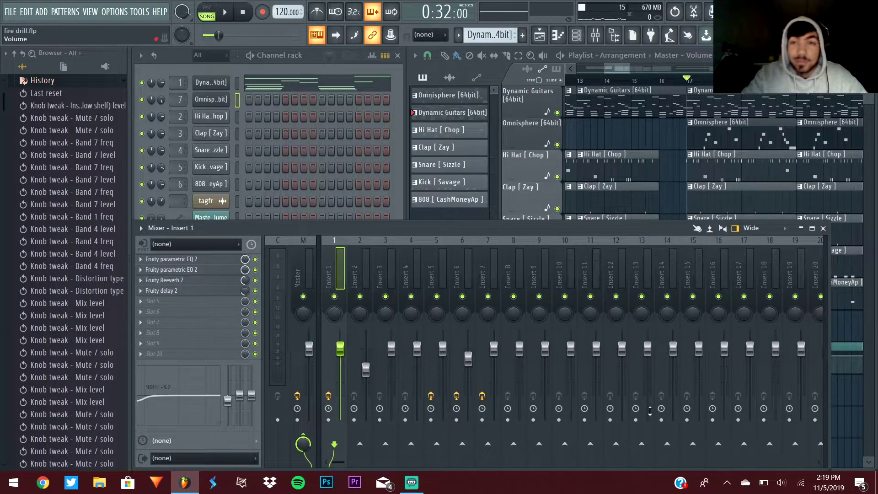
{"action": "left_click", "coordinate": [433, 218]}
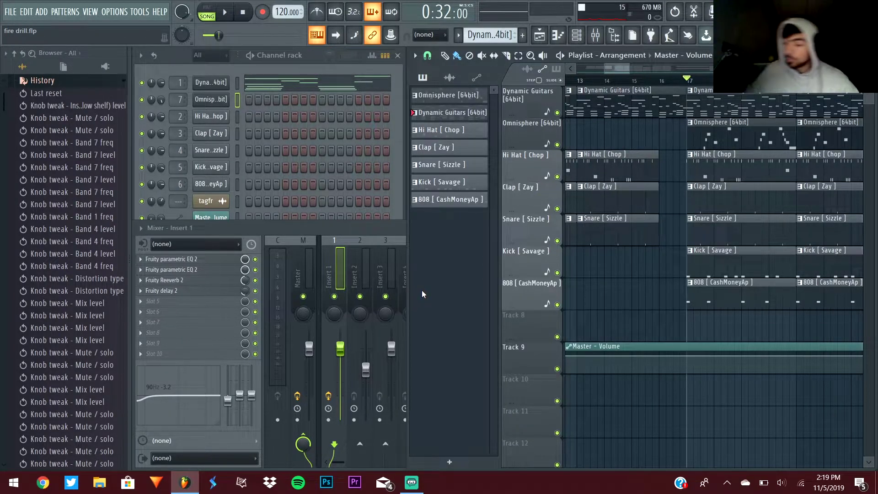
{"action": "left_click", "coordinate": [357, 240]}
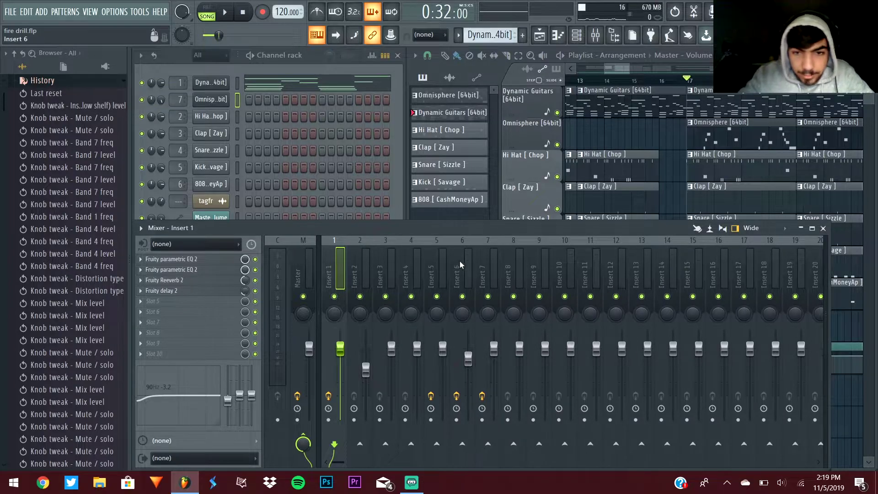
- Solo Inserts 5 and 6 and play the kick and 808 together twice from bar 17
{"action": "right_click", "coordinate": [462, 296]}
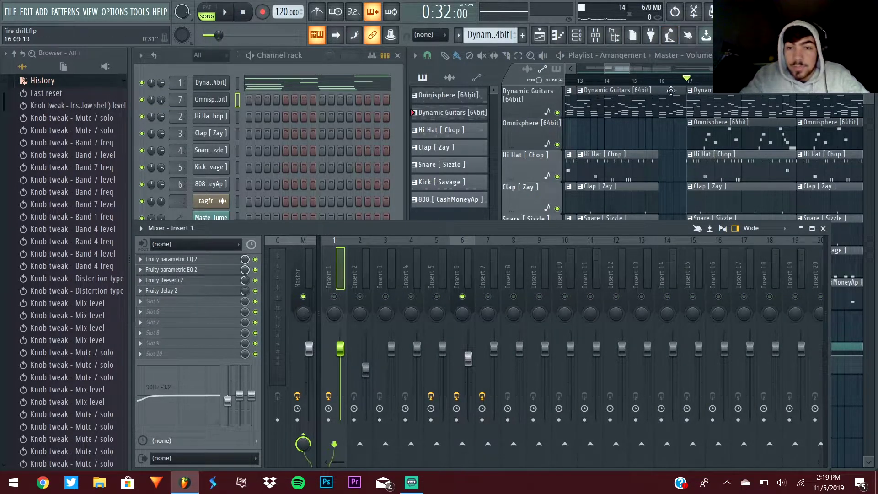
{"action": "left_click", "coordinate": [436, 296]}
{"action": "key", "text": "space"}
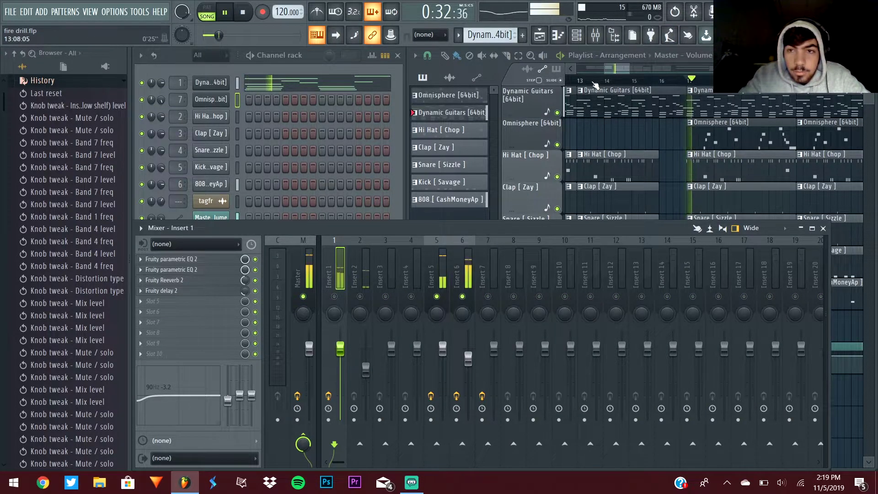
{"action": "left_click", "coordinate": [608, 137]}
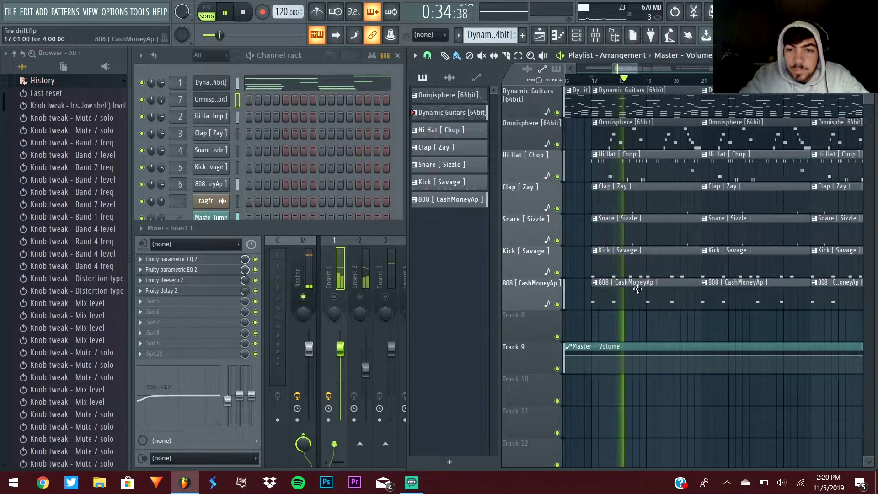
{"action": "key", "text": "space"}
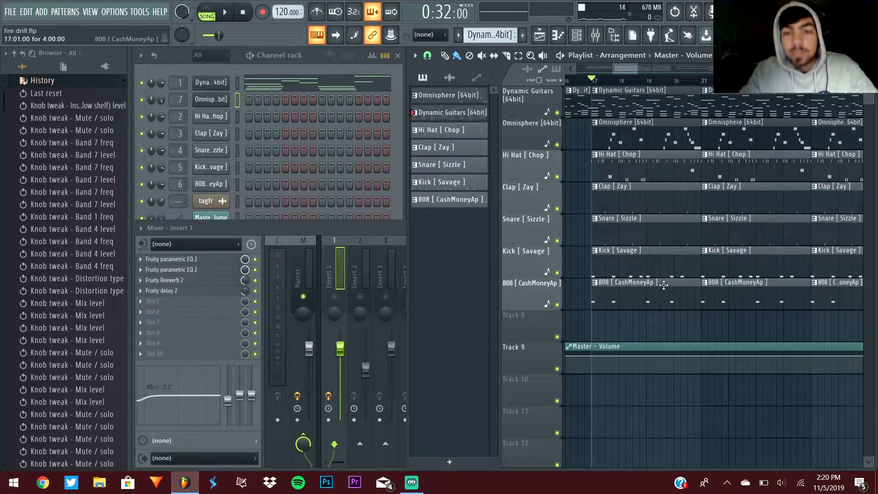
{"action": "left_click", "coordinate": [618, 293]}
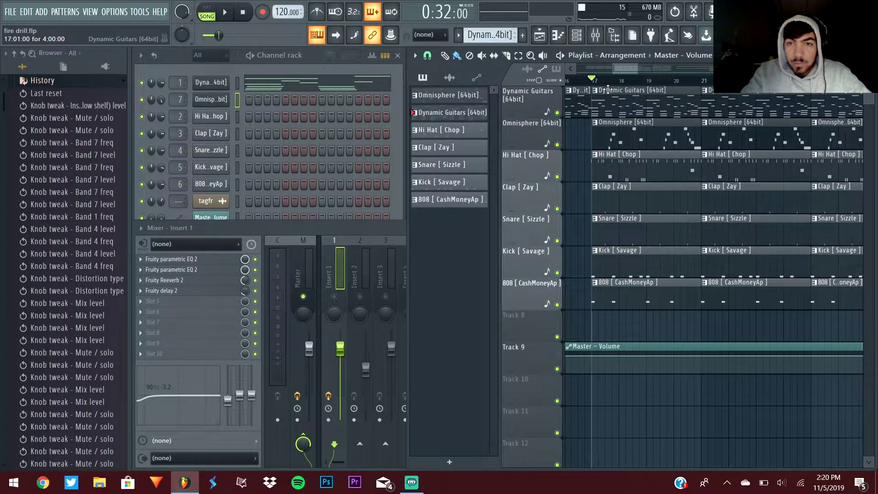
{"action": "key", "text": "space"}
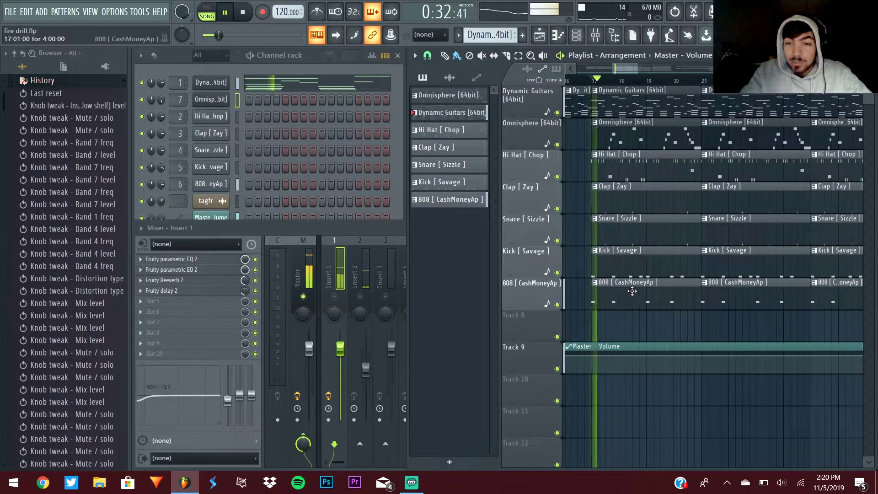
{"action": "key", "text": "space"}
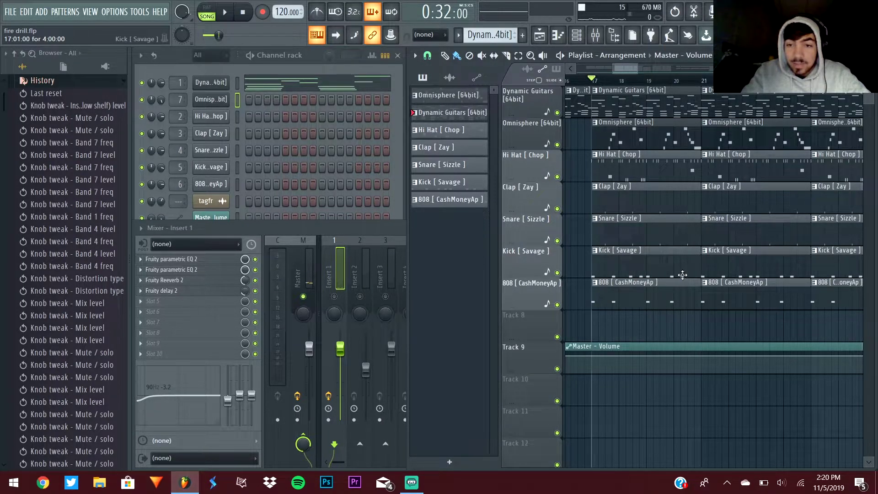
- Open the Kick [ Savage ] channel settings and dismiss the mail notification
{"action": "left_click", "coordinate": [205, 166]}
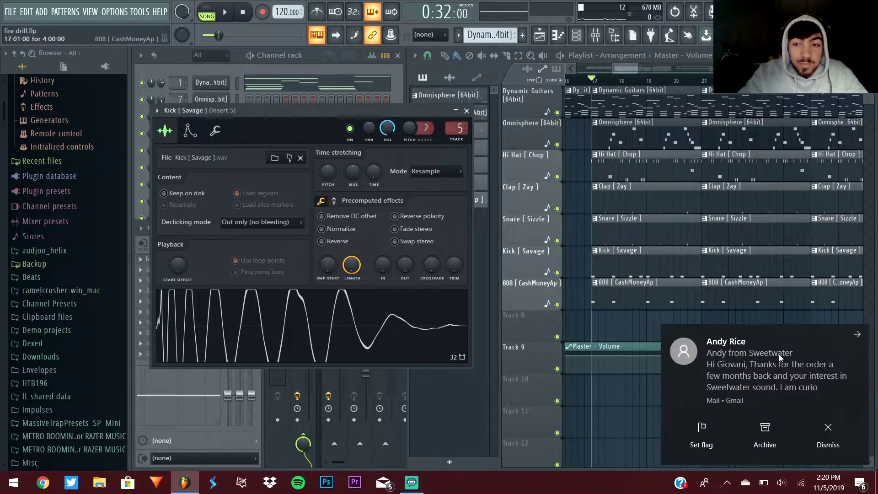
{"action": "left_click", "coordinate": [828, 429]}
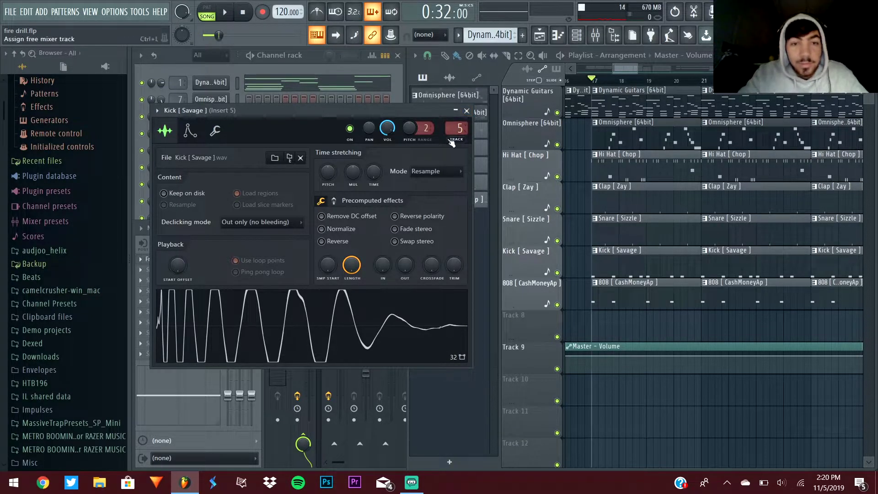
- Close the kick channel settings, solo Insert 6 and play the 808 on its own from bar 17
{"action": "left_click", "coordinate": [466, 110]}
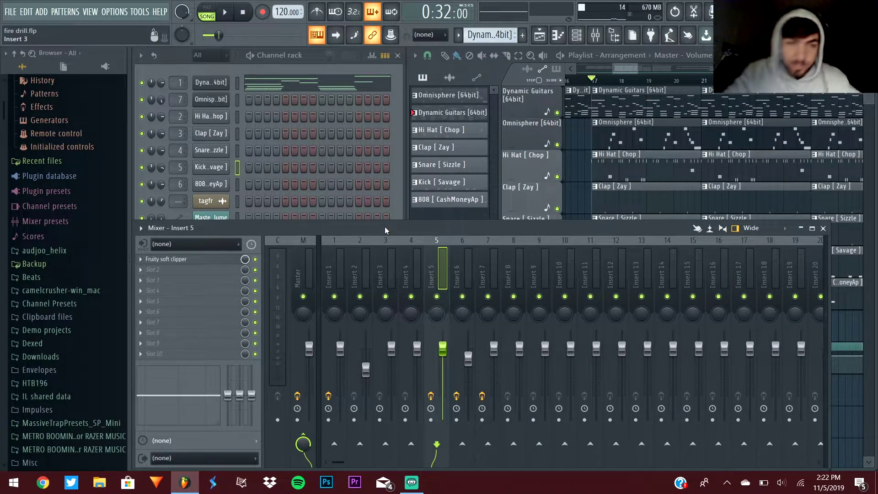
{"action": "right_click", "coordinate": [464, 298]}
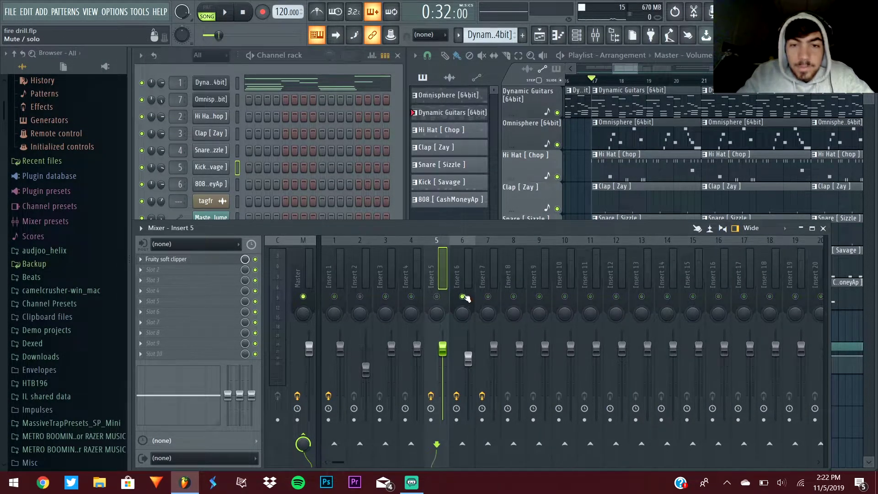
{"action": "key", "text": "space"}
{"action": "key", "text": "space"}
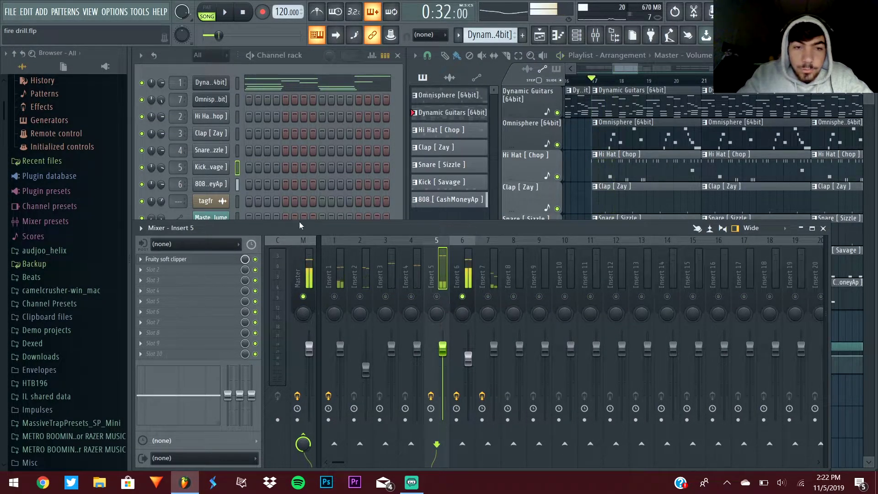
- Open the 808 [ CashMoneyAp ] channel settings, remove the sample's fade-out and play the soloed 808 from bar 17
{"action": "left_click", "coordinate": [211, 184]}
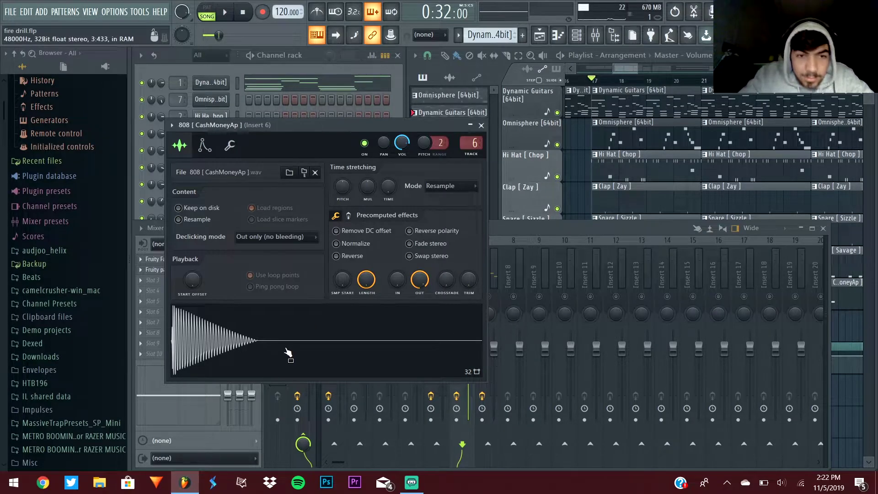
{"action": "left_click_drag", "start_coordinate": [419, 280], "coordinate": [404, 282]}
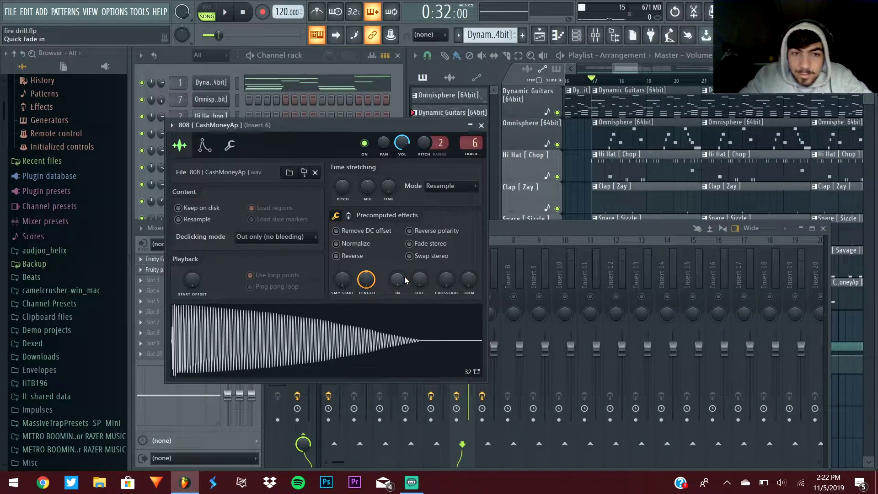
{"action": "key", "text": "space"}
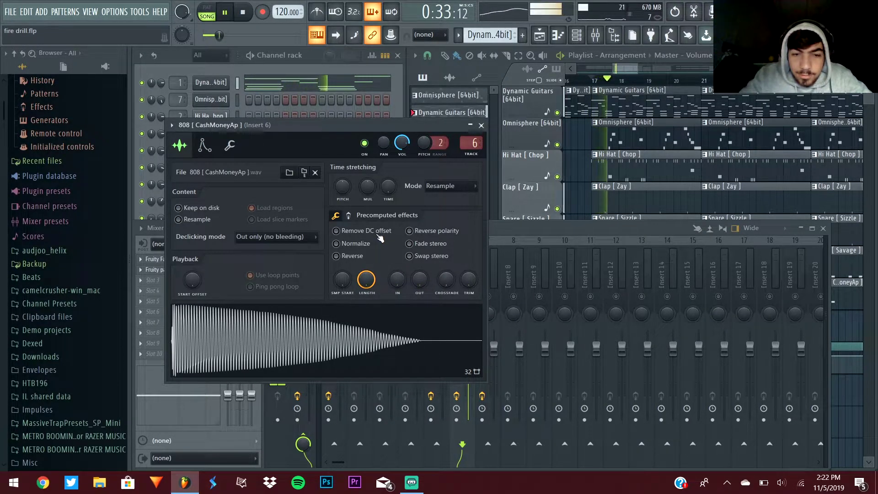
{"action": "key", "text": "space"}
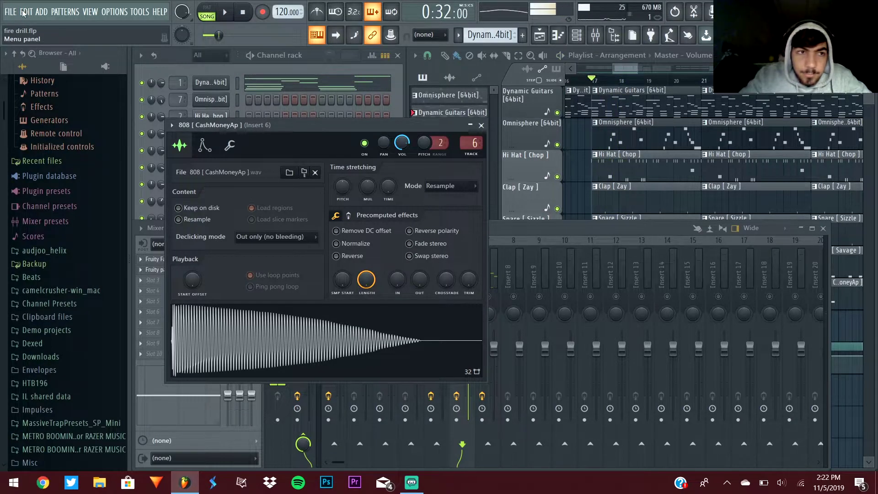
- Undo and reapply the 808's fade-out change to compare its waveform with and without the fade
{"action": "left_click", "coordinate": [30, 28]}
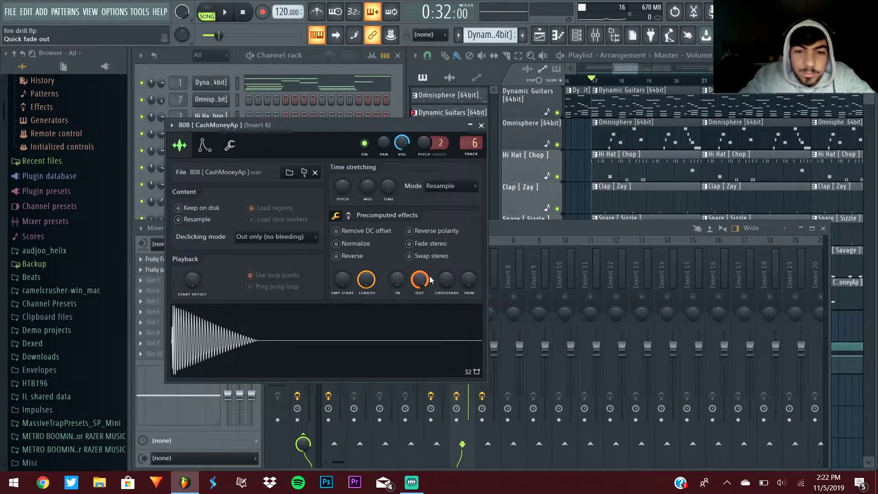
{"action": "key", "text": "ctrl+z"}
{"action": "key", "text": "ctrl+z"}
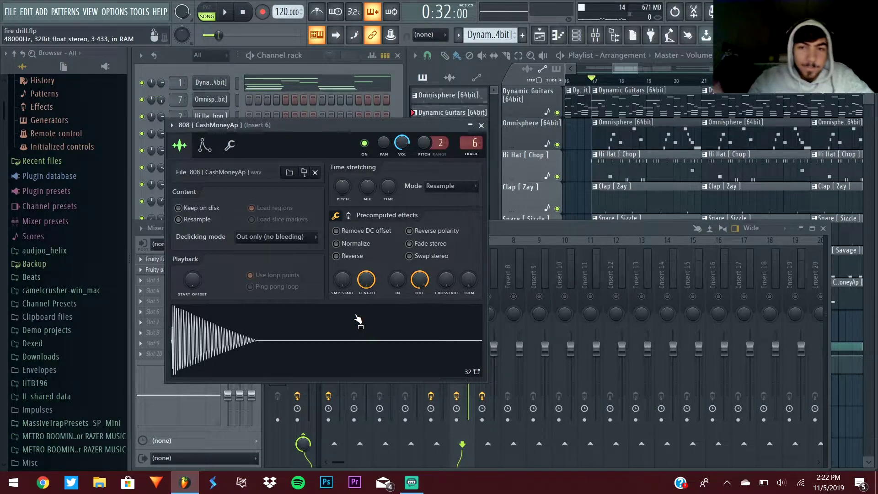
{"action": "key", "text": "ctrl+z"}
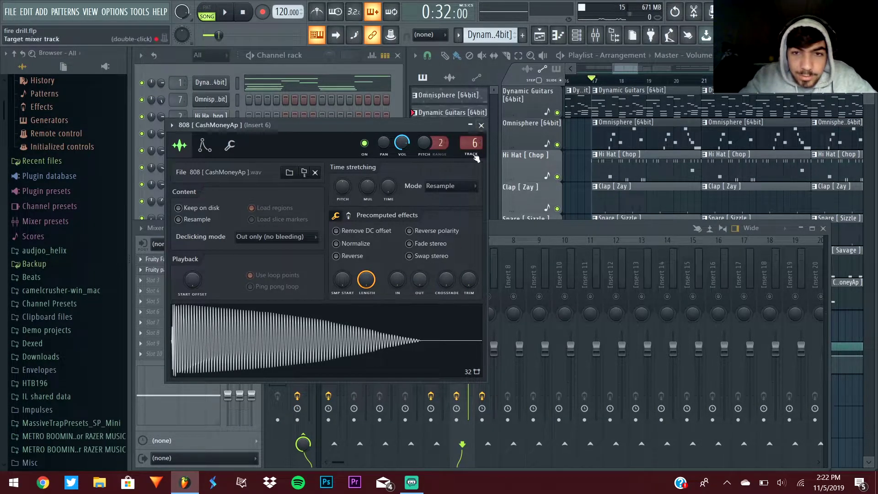
- Close the 808 channel settings and play from bar 17 to compare the 808 in the full mix and soloed
{"action": "left_click", "coordinate": [481, 125]}
{"action": "key", "text": "space"}
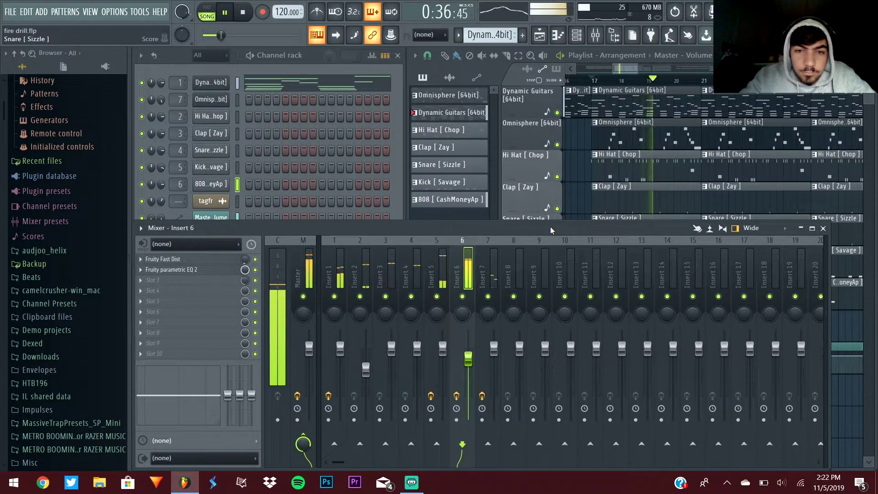
{"action": "key", "text": "space"}
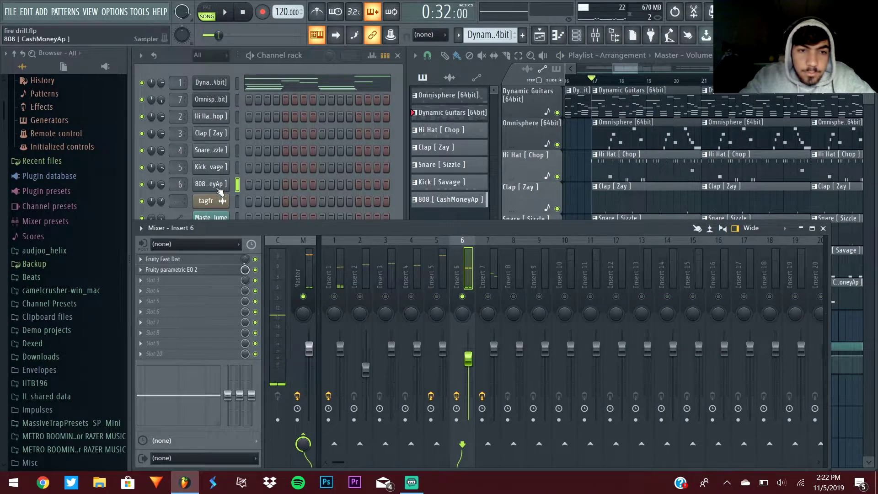
- Examine the Cut group and Cut self option in the 808 channel's miscellaneous settings
{"action": "left_click", "coordinate": [211, 184]}
{"action": "left_click", "coordinate": [230, 145]}
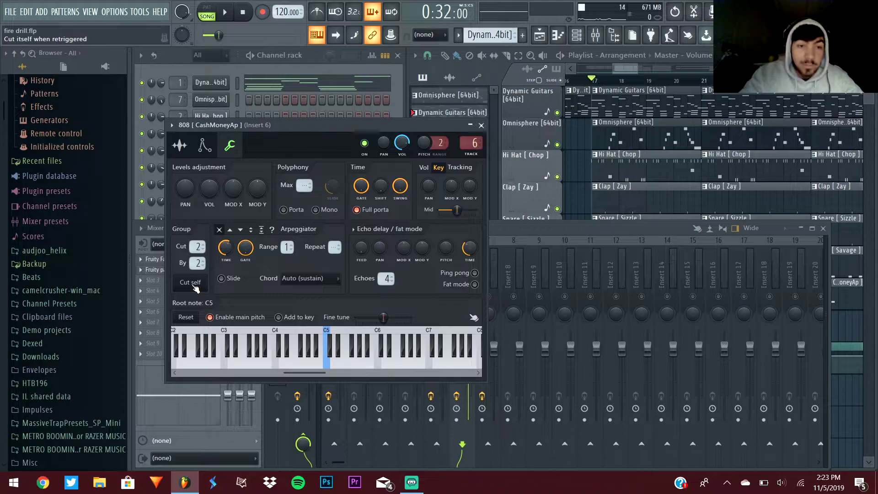
{"action": "left_click", "coordinate": [481, 125]}
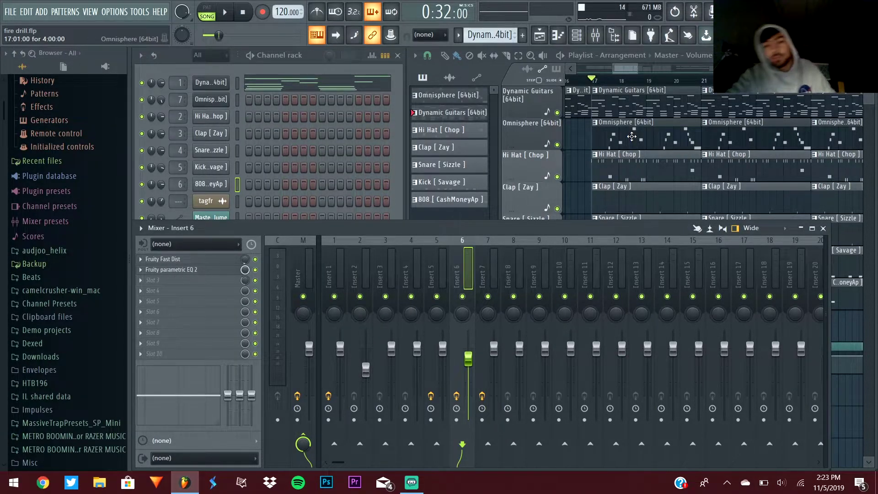
- Play the arrangement from bar 13 and from bar 15 to hear the drum gap leading into bar 17
{"action": "left_click", "coordinate": [461, 212]}
{"action": "left_click_drag", "start_coordinate": [623, 71], "coordinate": [612, 89]}
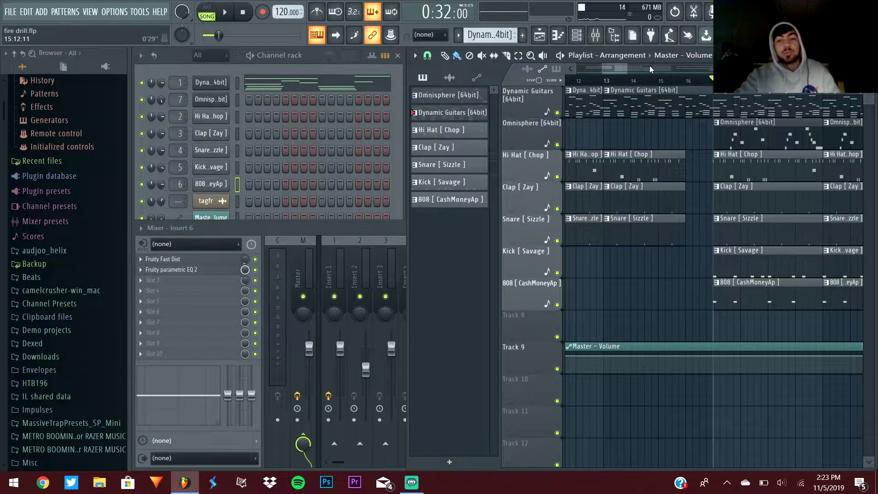
{"action": "left_click", "coordinate": [689, 82]}
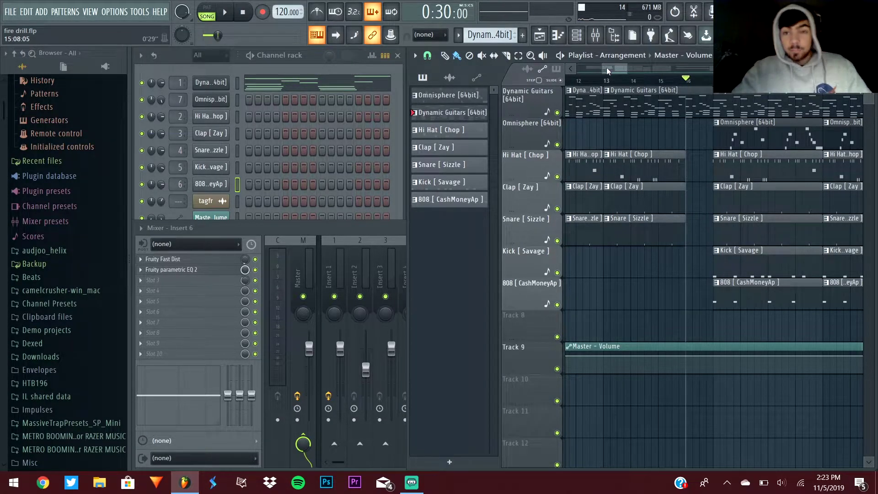
{"action": "scroll", "coordinate": [622, 68], "scroll_direction": "left", "scroll_amount": 2}
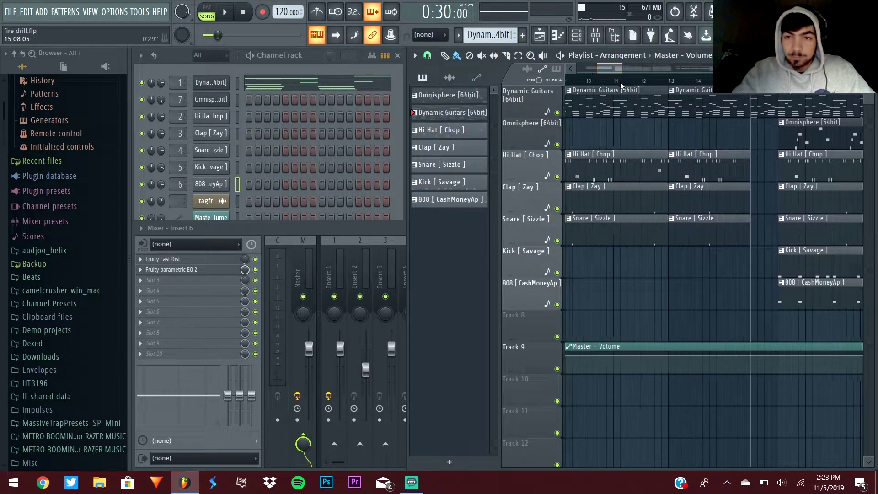
{"action": "left_click", "coordinate": [628, 82]}
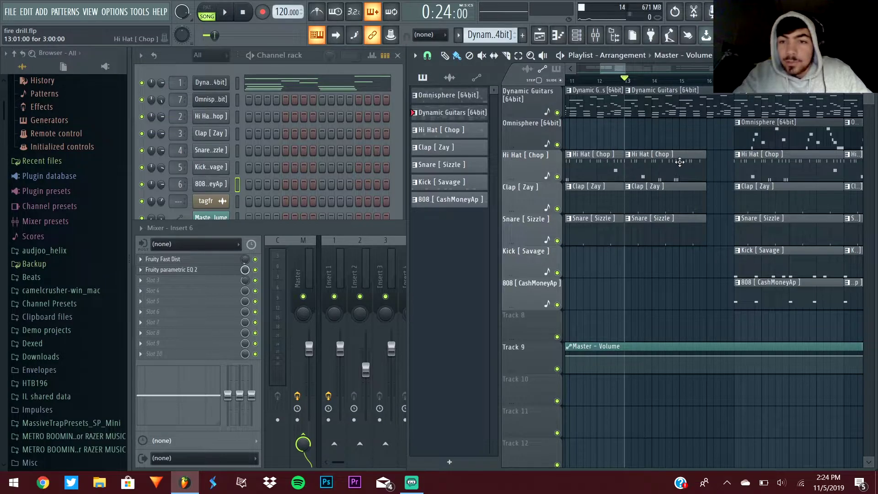
{"action": "key", "text": "space"}
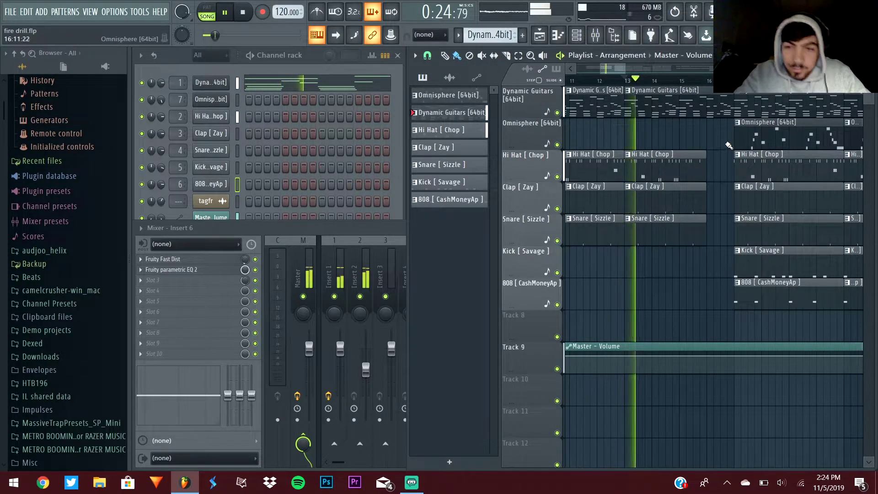
{"action": "left_click", "coordinate": [683, 82]}
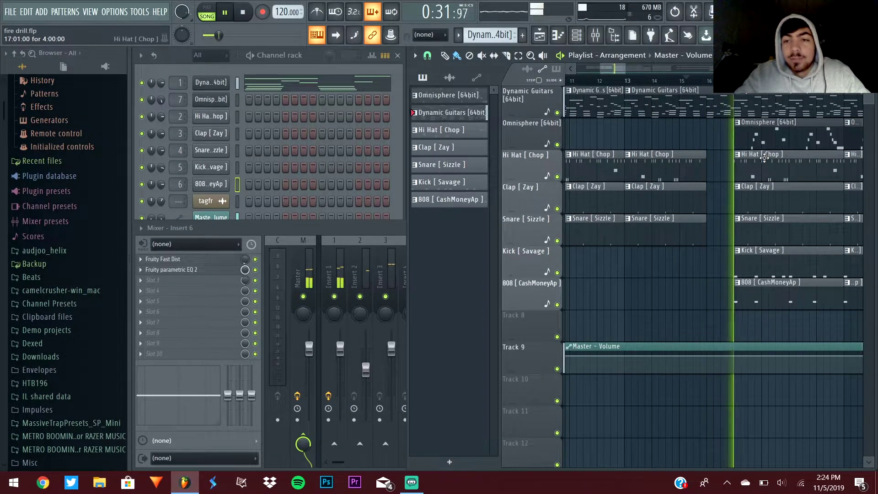
{"action": "key", "text": "space"}
- Play the arrangement from bar 29 and from late in bar 31 to hear the break leading into bar 33
{"action": "left_click_drag", "start_coordinate": [614, 75], "coordinate": [651, 90]}
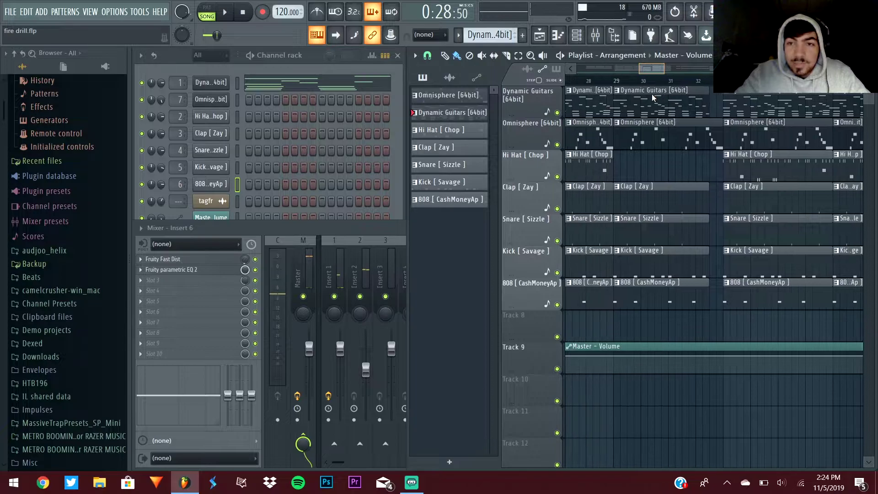
{"action": "left_click", "coordinate": [619, 82]}
{"action": "key", "text": "space"}
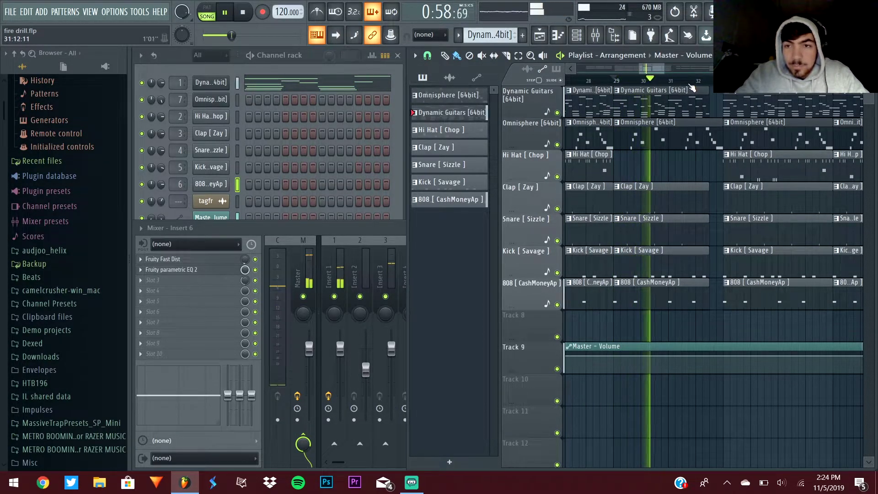
{"action": "key", "text": "space"}
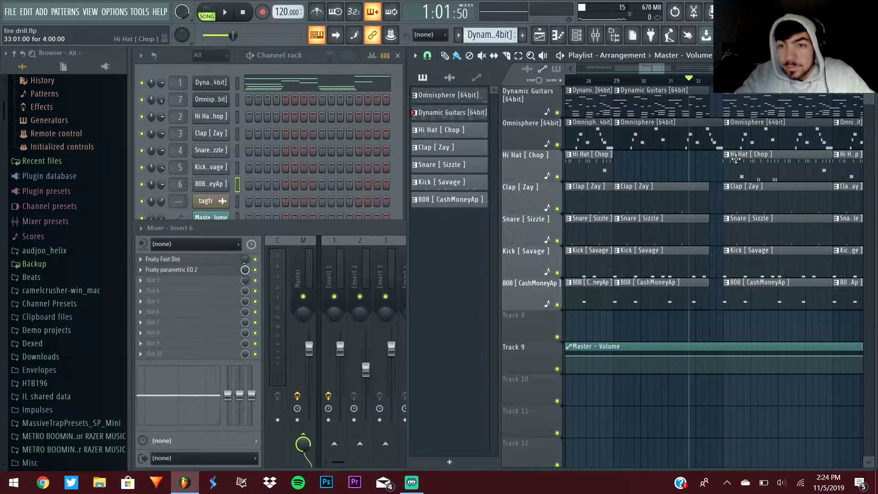
{"action": "key", "text": "space"}
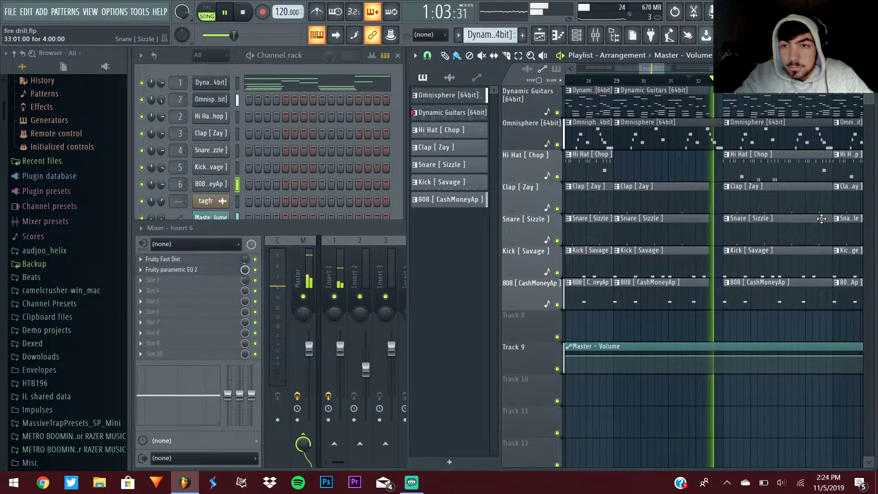
{"action": "key", "text": "space"}
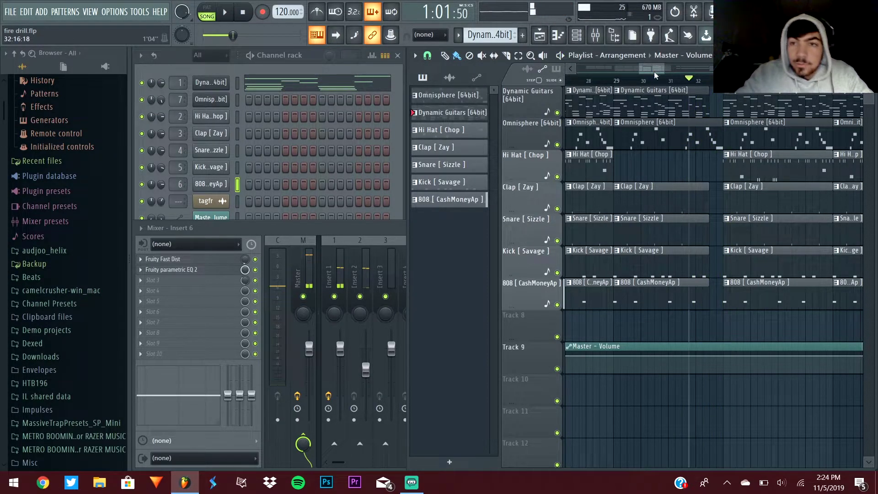
- Play the arrangement from bar 40 into the stripped-down section after bar 41
{"action": "left_click_drag", "start_coordinate": [649, 65], "coordinate": [676, 69]}
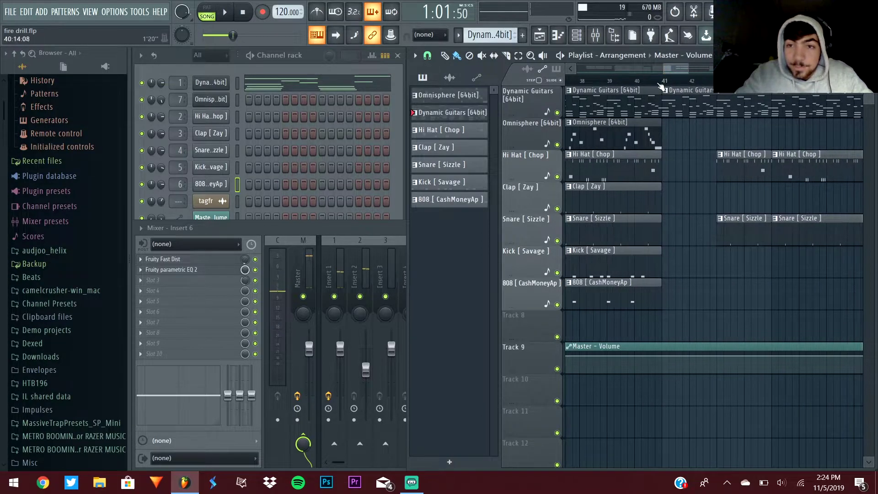
{"action": "left_click", "coordinate": [649, 81]}
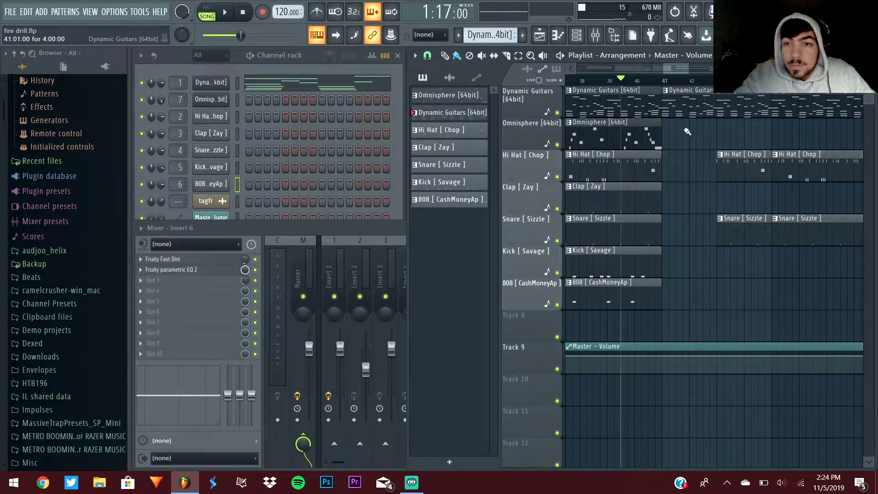
{"action": "left_click_drag", "start_coordinate": [679, 69], "coordinate": [677, 80]}
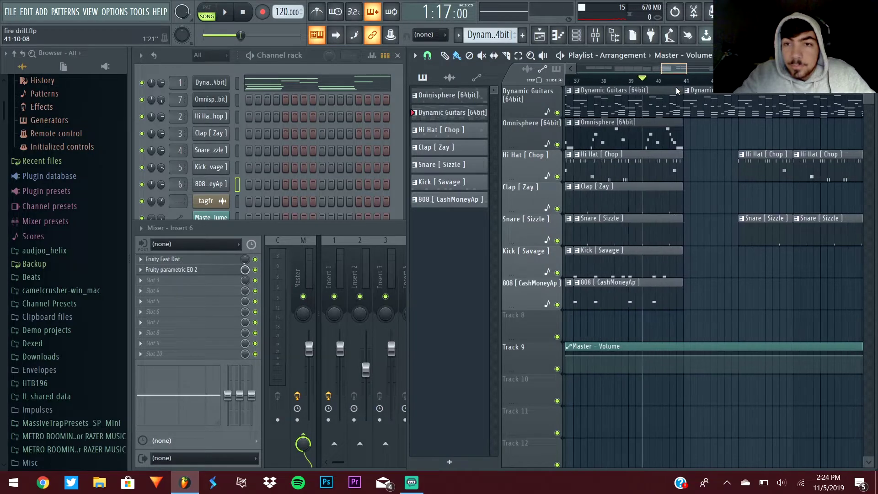
{"action": "left_click", "coordinate": [669, 81]}
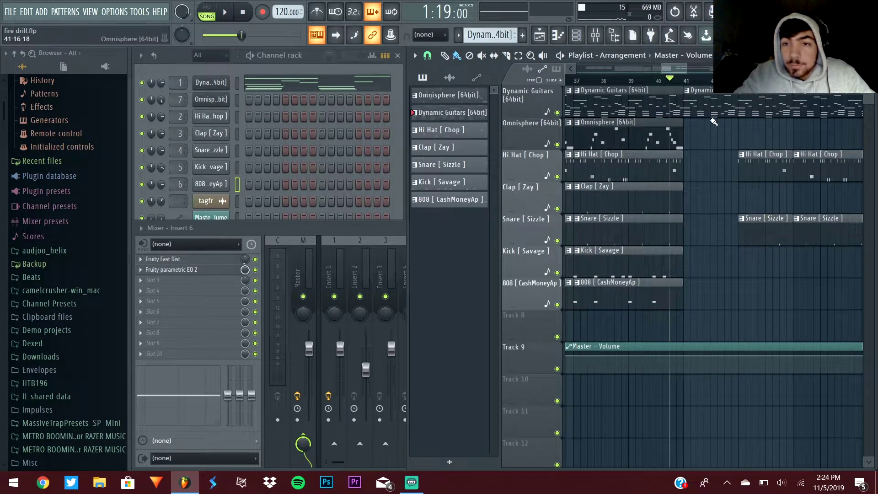
{"action": "key", "text": "space"}
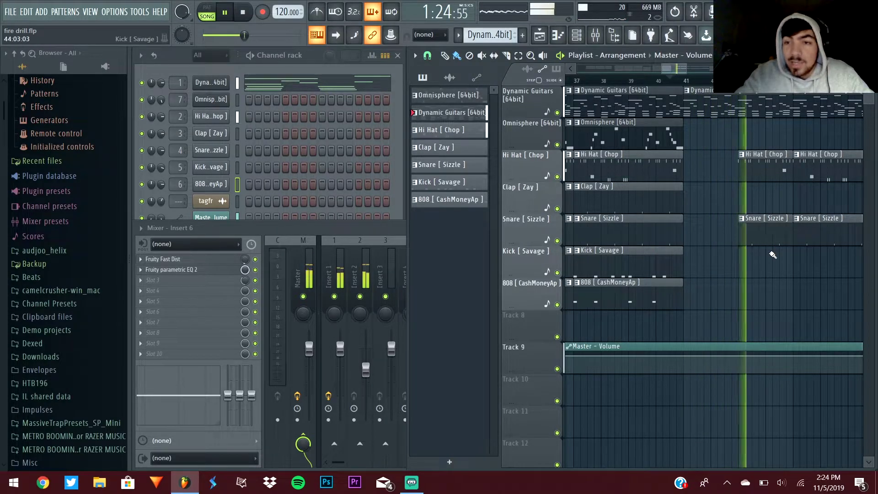
{"action": "key", "text": "space"}
- Compare the arrangement's intro patterns with the section starting at bar 41
{"action": "left_click_drag", "start_coordinate": [677, 68], "coordinate": [588, 66]}
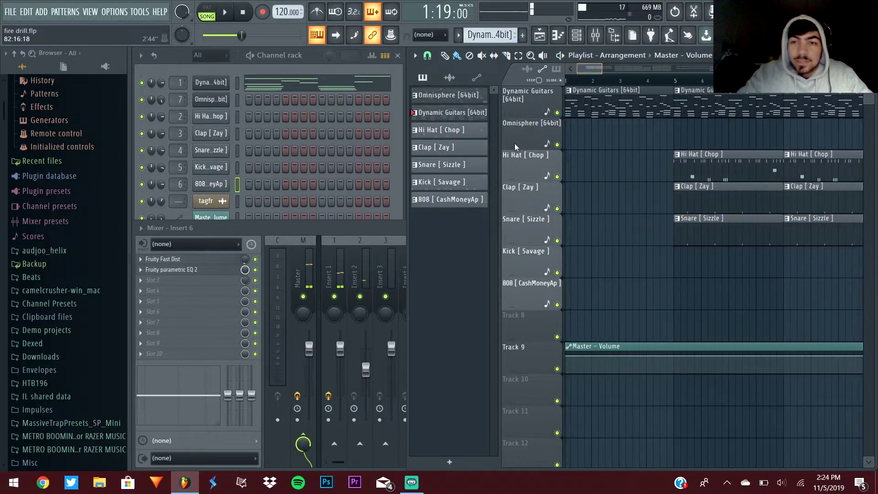
{"action": "left_click_drag", "start_coordinate": [630, 71], "coordinate": [676, 79]}
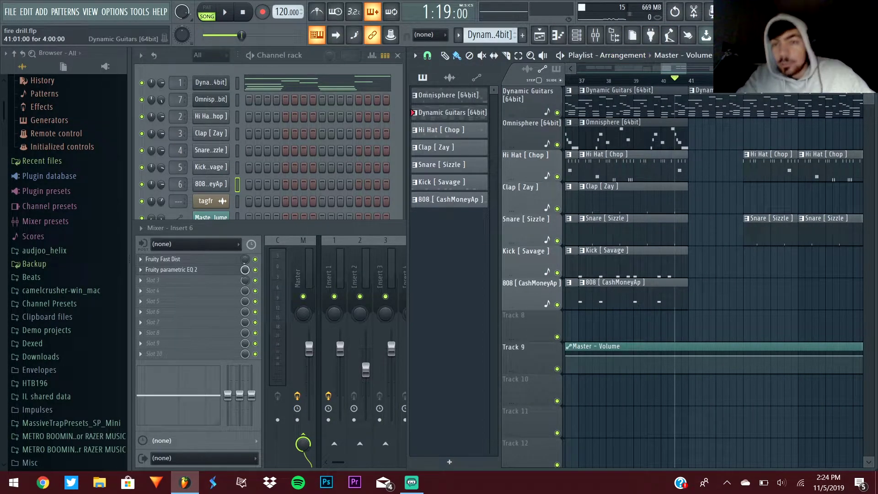
{"action": "left_click_drag", "start_coordinate": [674, 74], "coordinate": [593, 73]}
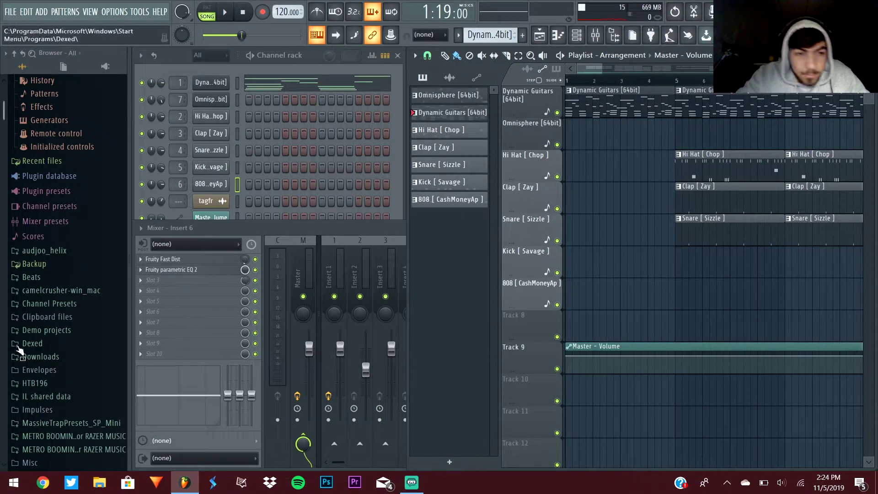
- Look through the sound kit folders in the Browser and return to the arrangement around bar 9
{"action": "scroll", "coordinate": [70, 221], "scroll_direction": "down", "scroll_amount": 15}
{"action": "scroll", "coordinate": [70, 222], "scroll_direction": "up", "scroll_amount": 5}
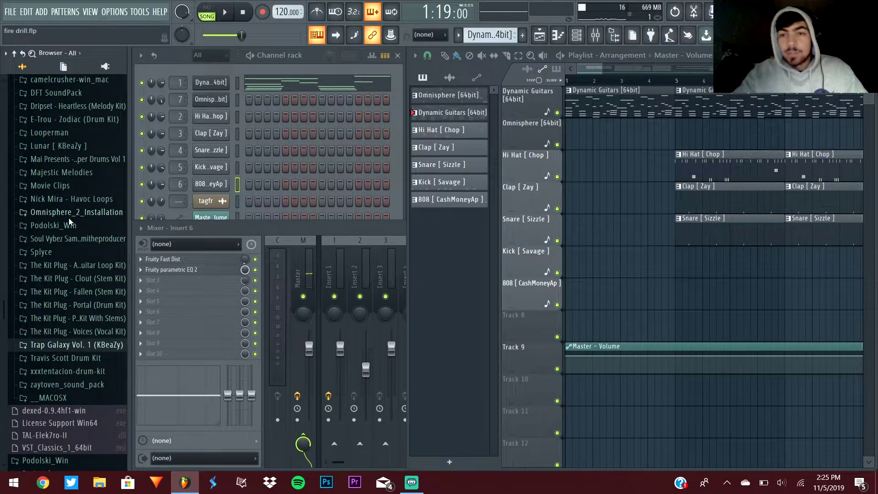
{"action": "left_click_drag", "start_coordinate": [593, 73], "coordinate": [619, 79]}
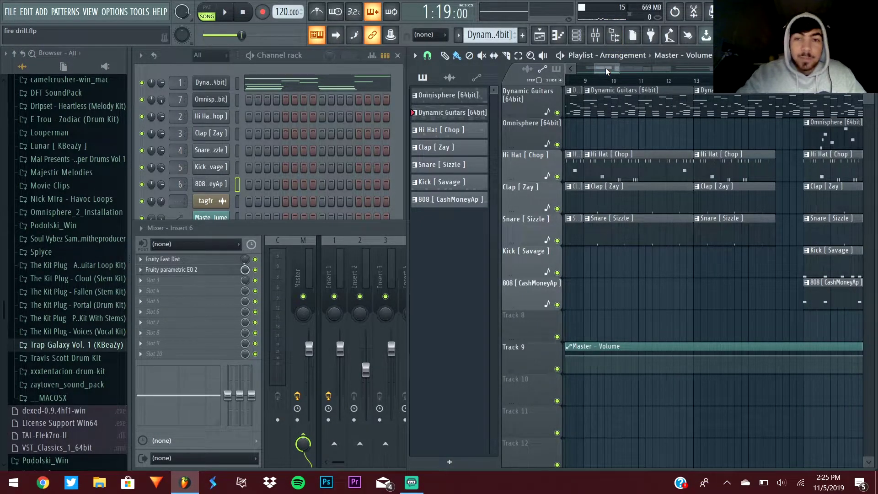
- Bring the arrangement around bar 17 into view and open the Dynamic Guitars notes in the piano roll
{"action": "left_click_drag", "start_coordinate": [605, 67], "coordinate": [626, 69]}
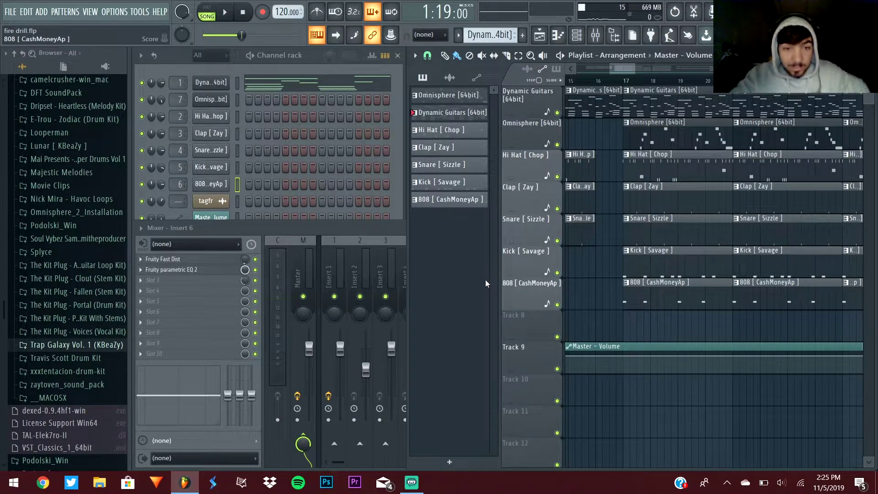
{"action": "left_click", "coordinate": [445, 129]}
{"action": "key", "text": "ctrl+z"}
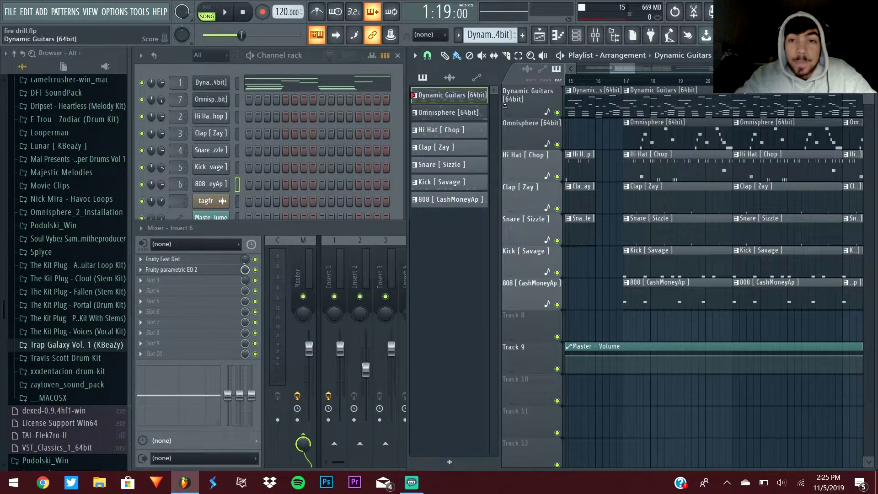
{"action": "left_click", "coordinate": [558, 34]}
{"action": "left_click", "coordinate": [391, 60]}
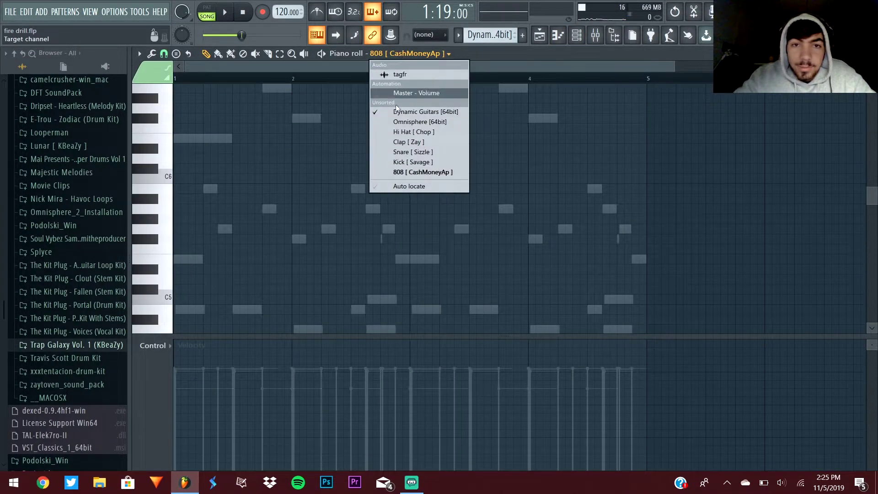
{"action": "left_click", "coordinate": [423, 112]}
{"action": "scroll", "coordinate": [480, 166], "scroll_direction": "down", "scroll_amount": 5}
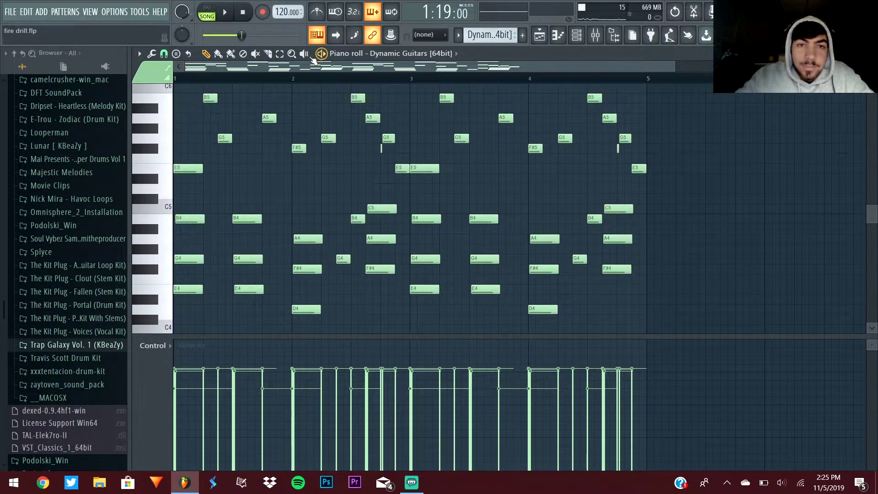
- Highlight the lower chord notes of Dynamic Guitars, D4 to C5, across the four bars and clear the selection
{"action": "scroll", "coordinate": [636, 281], "scroll_direction": "down", "scroll_amount": 1}
{"action": "left_click_drag", "start_coordinate": [685, 303], "coordinate": [161, 173]}
{"action": "left_click", "coordinate": [519, 221]}
{"action": "scroll", "coordinate": [476, 157], "scroll_direction": "up", "scroll_amount": 3}
{"action": "scroll", "coordinate": [473, 177], "scroll_direction": "down", "scroll_amount": 3}
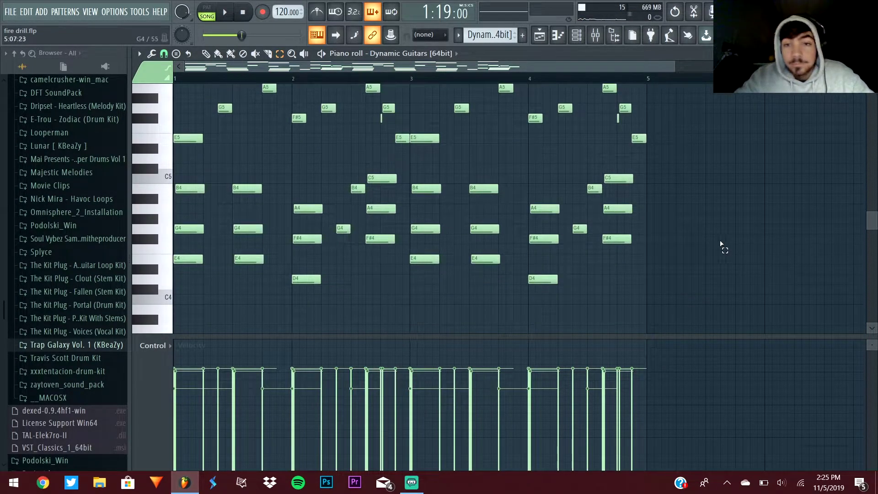
{"action": "left_click_drag", "start_coordinate": [657, 303], "coordinate": [157, 174]}
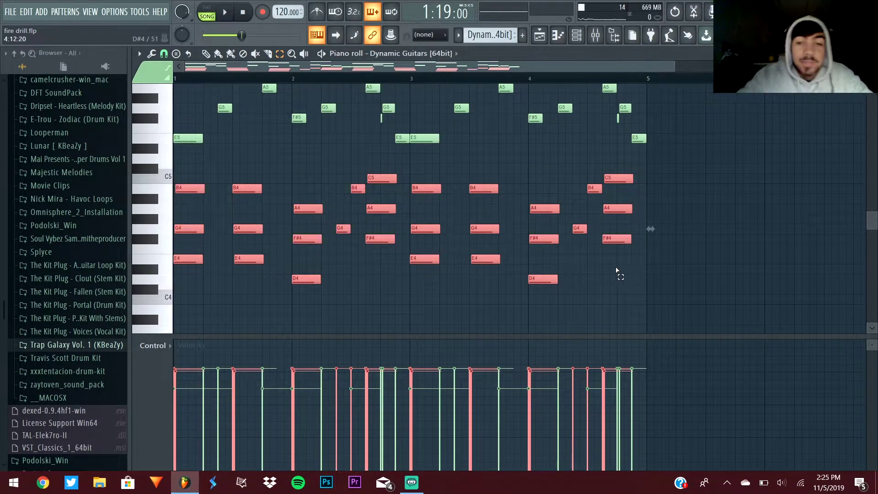
{"action": "left_click", "coordinate": [438, 291]}
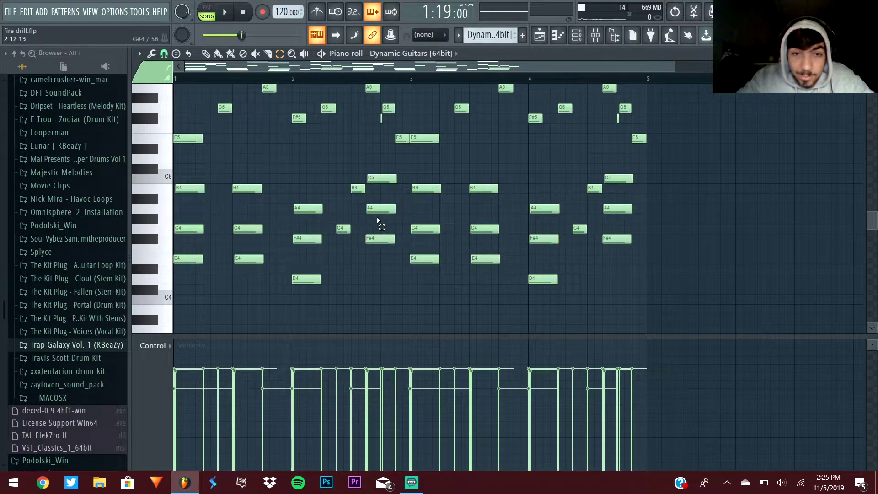
- Highlight the high melody notes E6 to B6 of Dynamic Guitars, followed by the middle layer from E5 to B5
{"action": "scroll", "coordinate": [446, 142], "scroll_direction": "up", "scroll_amount": 6}
{"action": "left_click_drag", "start_coordinate": [649, 212], "coordinate": [167, 115]}
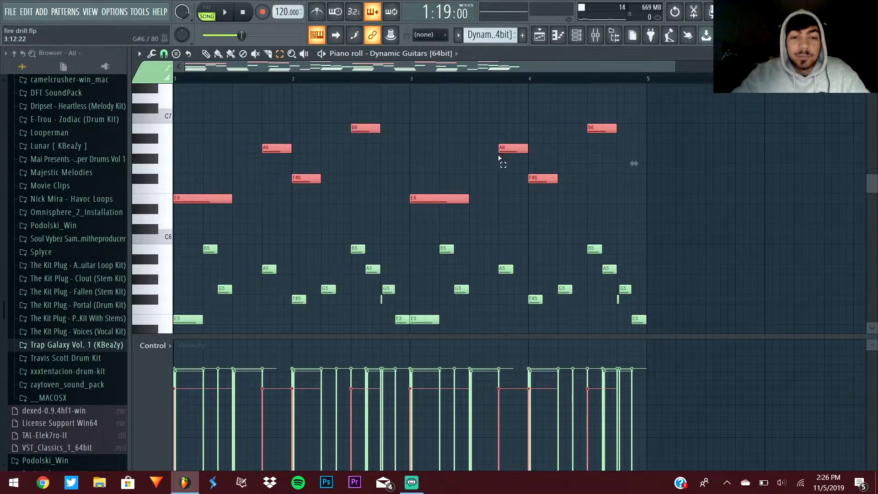
{"action": "scroll", "coordinate": [498, 158], "scroll_direction": "down", "scroll_amount": 3}
{"action": "left_click", "coordinate": [501, 189]}
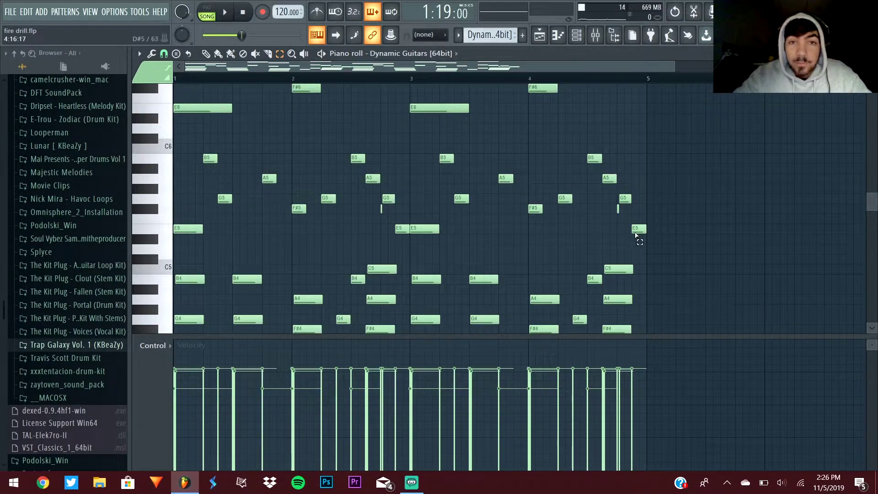
{"action": "left_click_drag", "start_coordinate": [684, 251], "coordinate": [127, 152]}
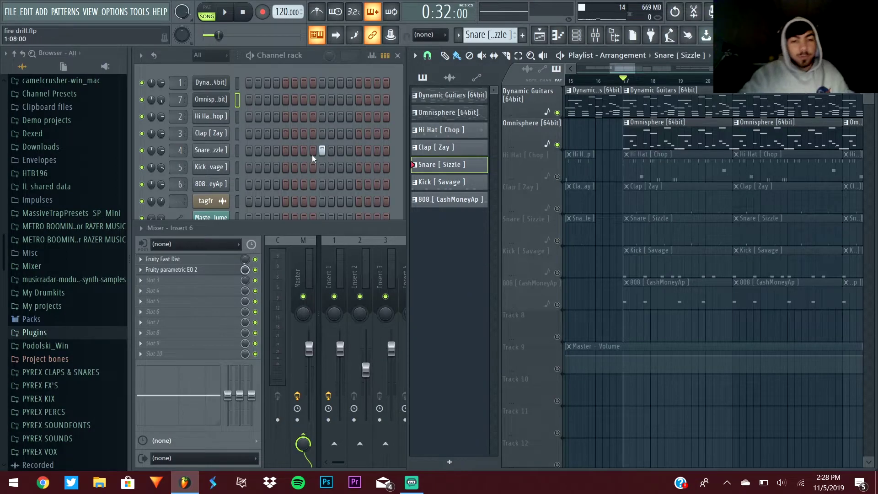
- Compare the effect chains on mixer tracks Insert 1 and Insert 7, finishing on Insert 1
{"action": "left_click", "coordinate": [345, 227]}
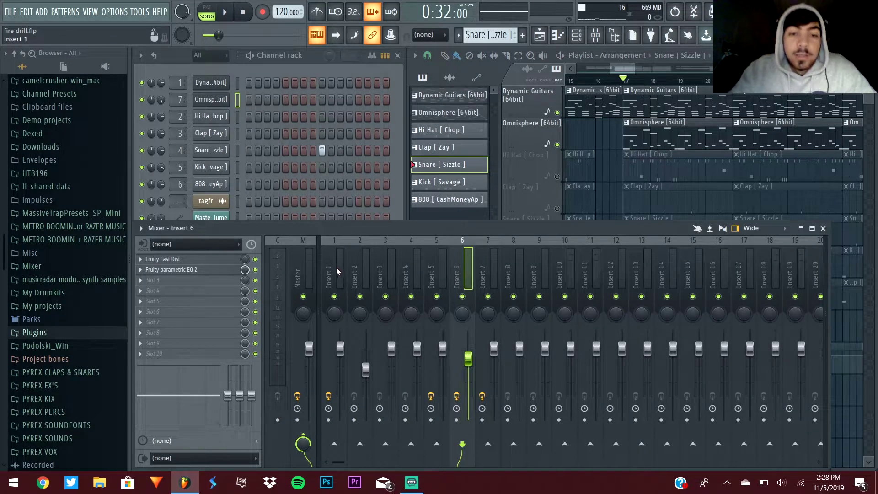
{"action": "left_click", "coordinate": [336, 267]}
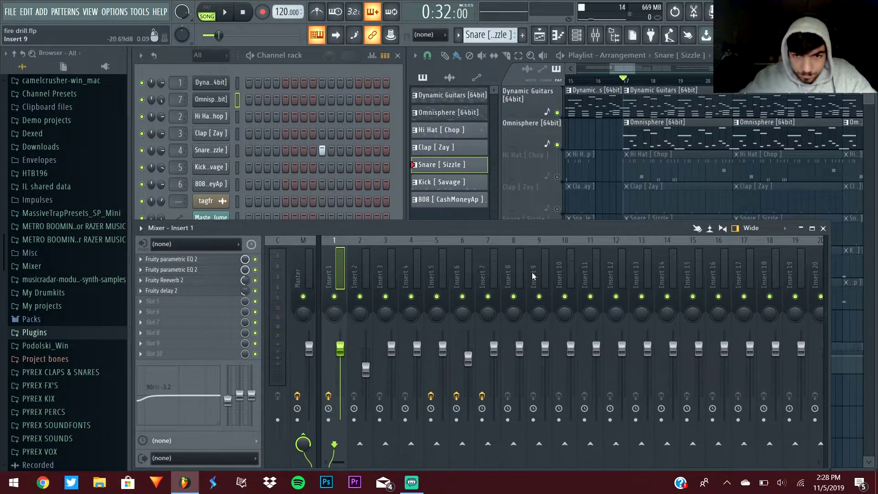
{"action": "left_click", "coordinate": [487, 283]}
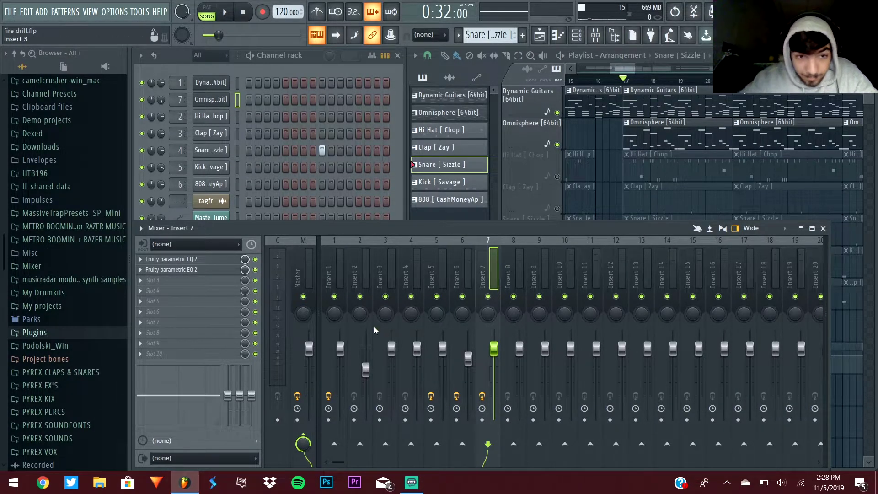
{"action": "left_click", "coordinate": [340, 338]}
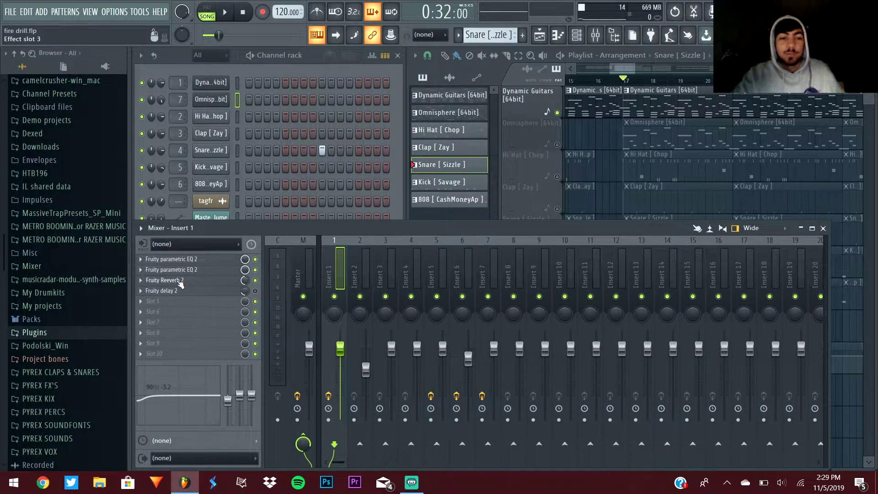
- Check the Fruity Reeverb 2 presets on Insert 1 and raise the reverb's bass multiplier to 115%
{"action": "left_click", "coordinate": [179, 282]}
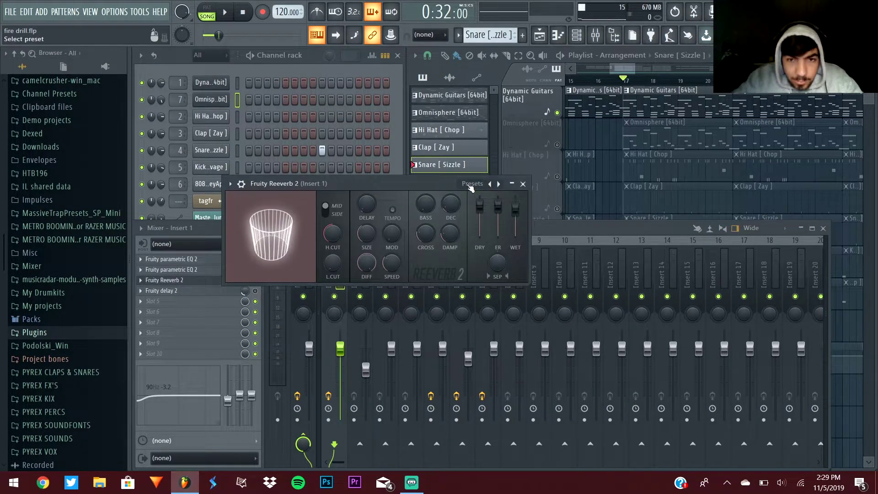
{"action": "left_click", "coordinate": [469, 185]}
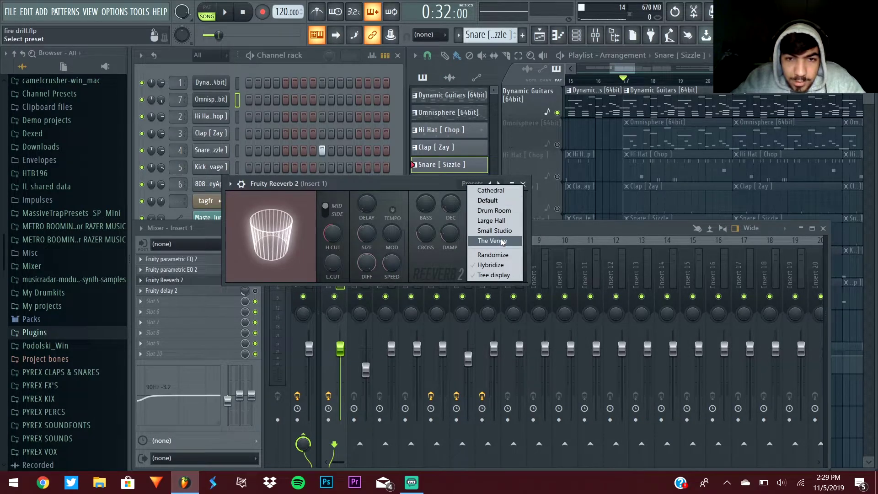
{"action": "left_click", "coordinate": [439, 204]}
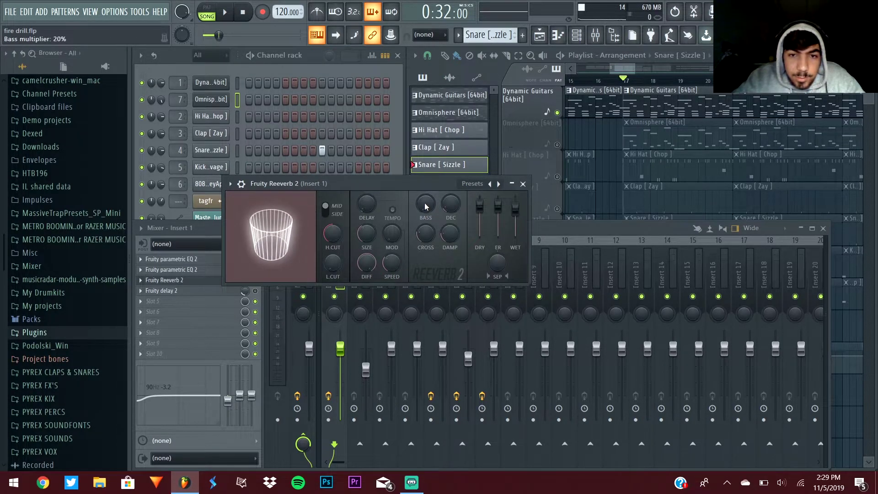
{"action": "left_click_drag", "start_coordinate": [436, 198], "coordinate": [436, 176]}
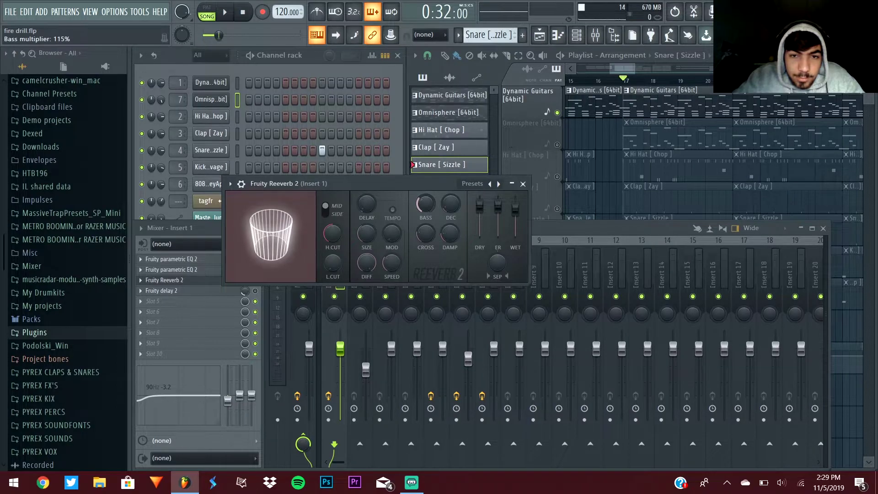
{"action": "left_click", "coordinate": [523, 184]}
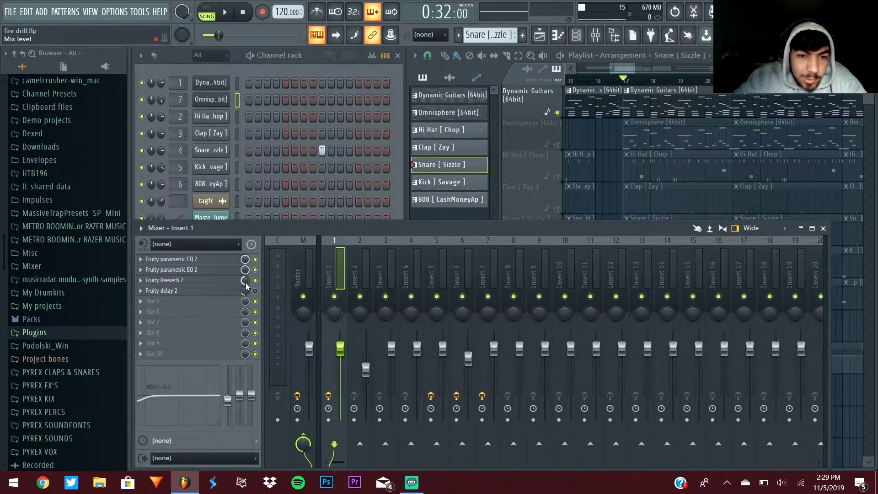
- Audition the guitar melody from bar 17 and lower the mix level of Fruity Reeverb 2 on Insert 1
{"action": "key", "text": "space"}
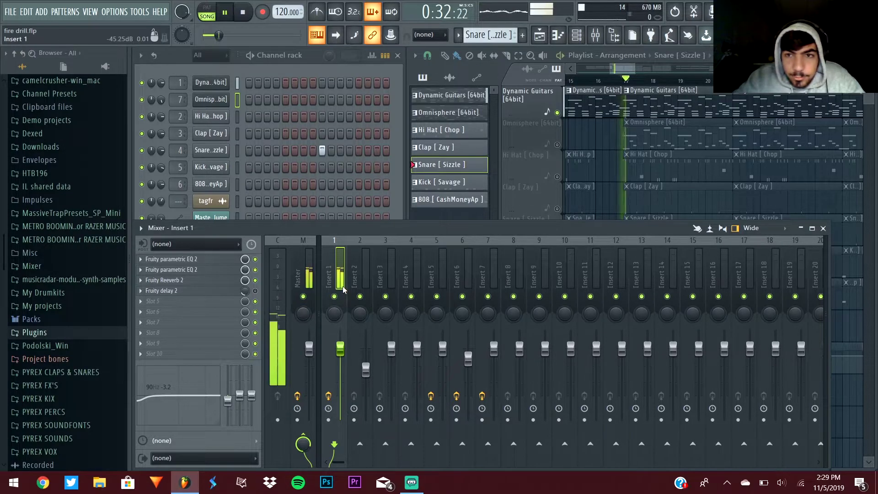
{"action": "key", "text": "space"}
{"action": "left_click_drag", "start_coordinate": [247, 281], "coordinate": [247, 301]}
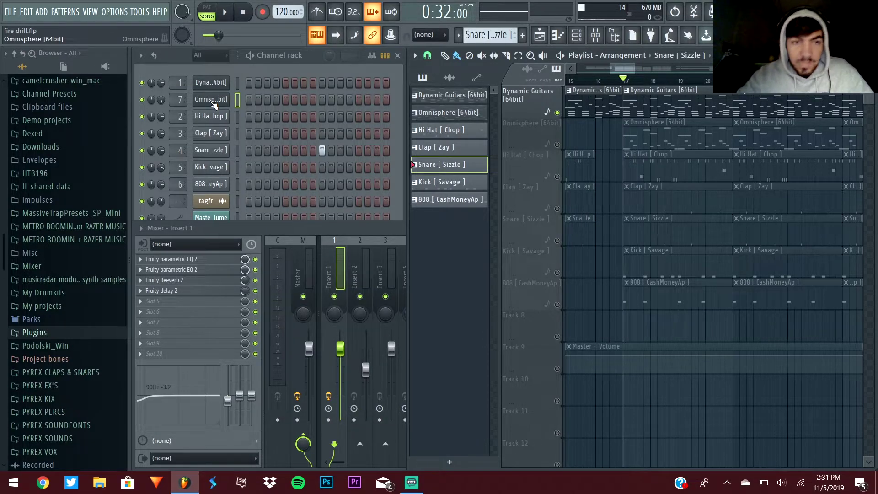
- Unmute the Hi Hat, Clap, Snare, Kick and 808 playlist tracks and select the Hi Hat pattern
{"action": "left_click", "coordinate": [557, 177]}
{"action": "left_click", "coordinate": [557, 208]}
{"action": "left_click", "coordinate": [557, 241]}
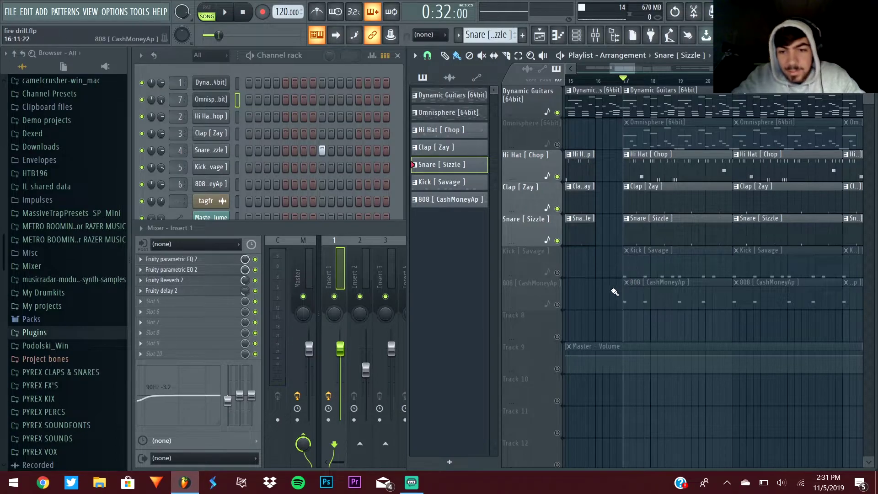
{"action": "left_click", "coordinate": [557, 273]}
{"action": "left_click", "coordinate": [557, 305]}
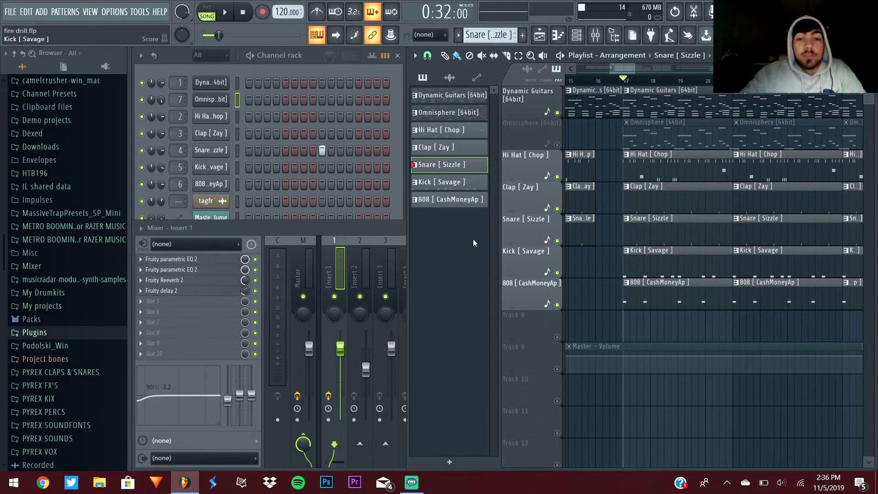
{"action": "left_click", "coordinate": [439, 129]}
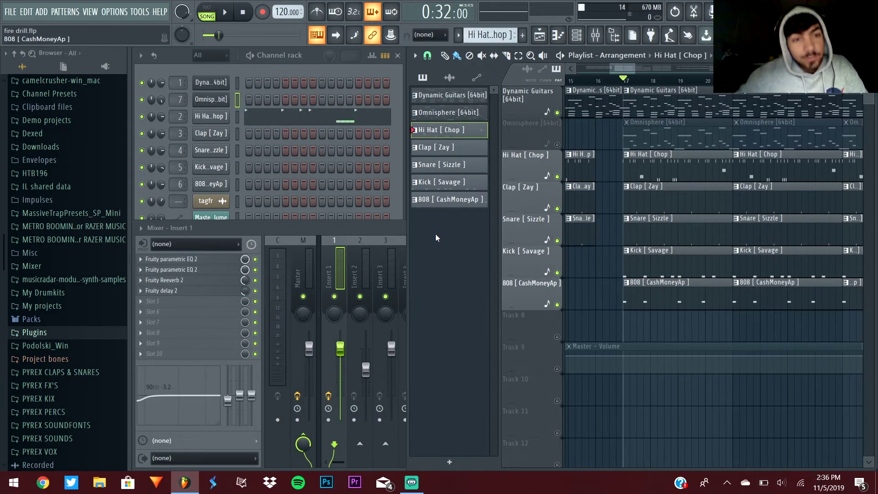